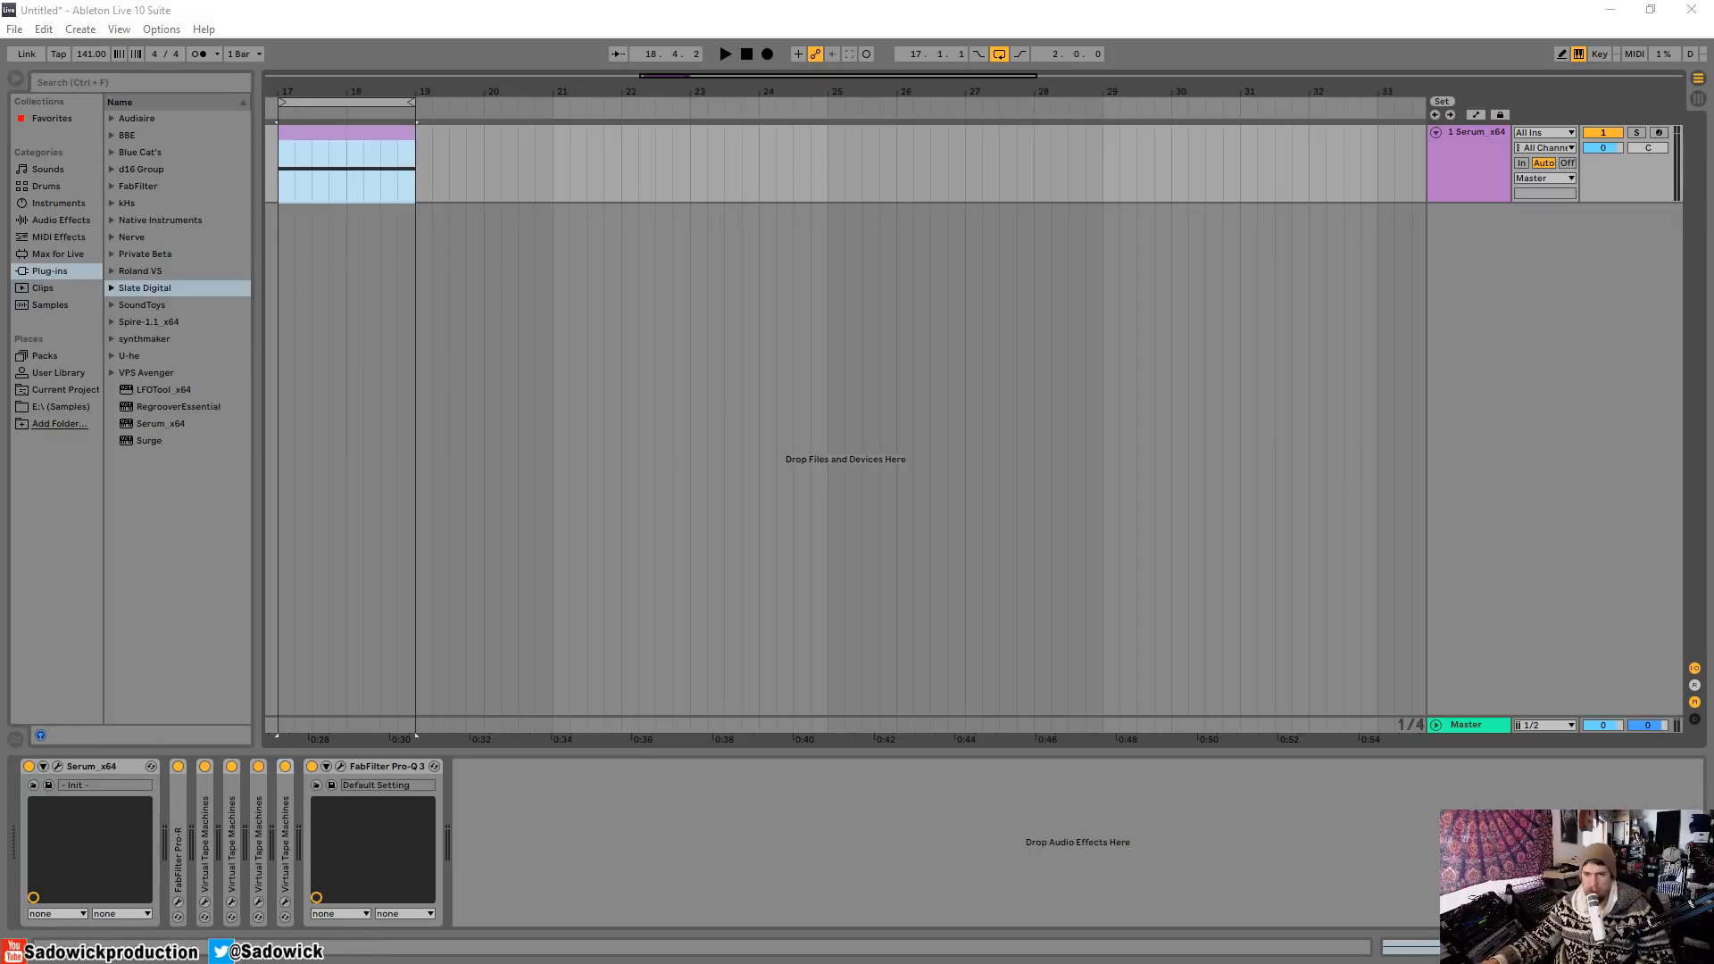
Open Task Manager on its CPU performance graphs and place the window over the Ableton Live arrangement.
key(ctrl+shift+Escape)
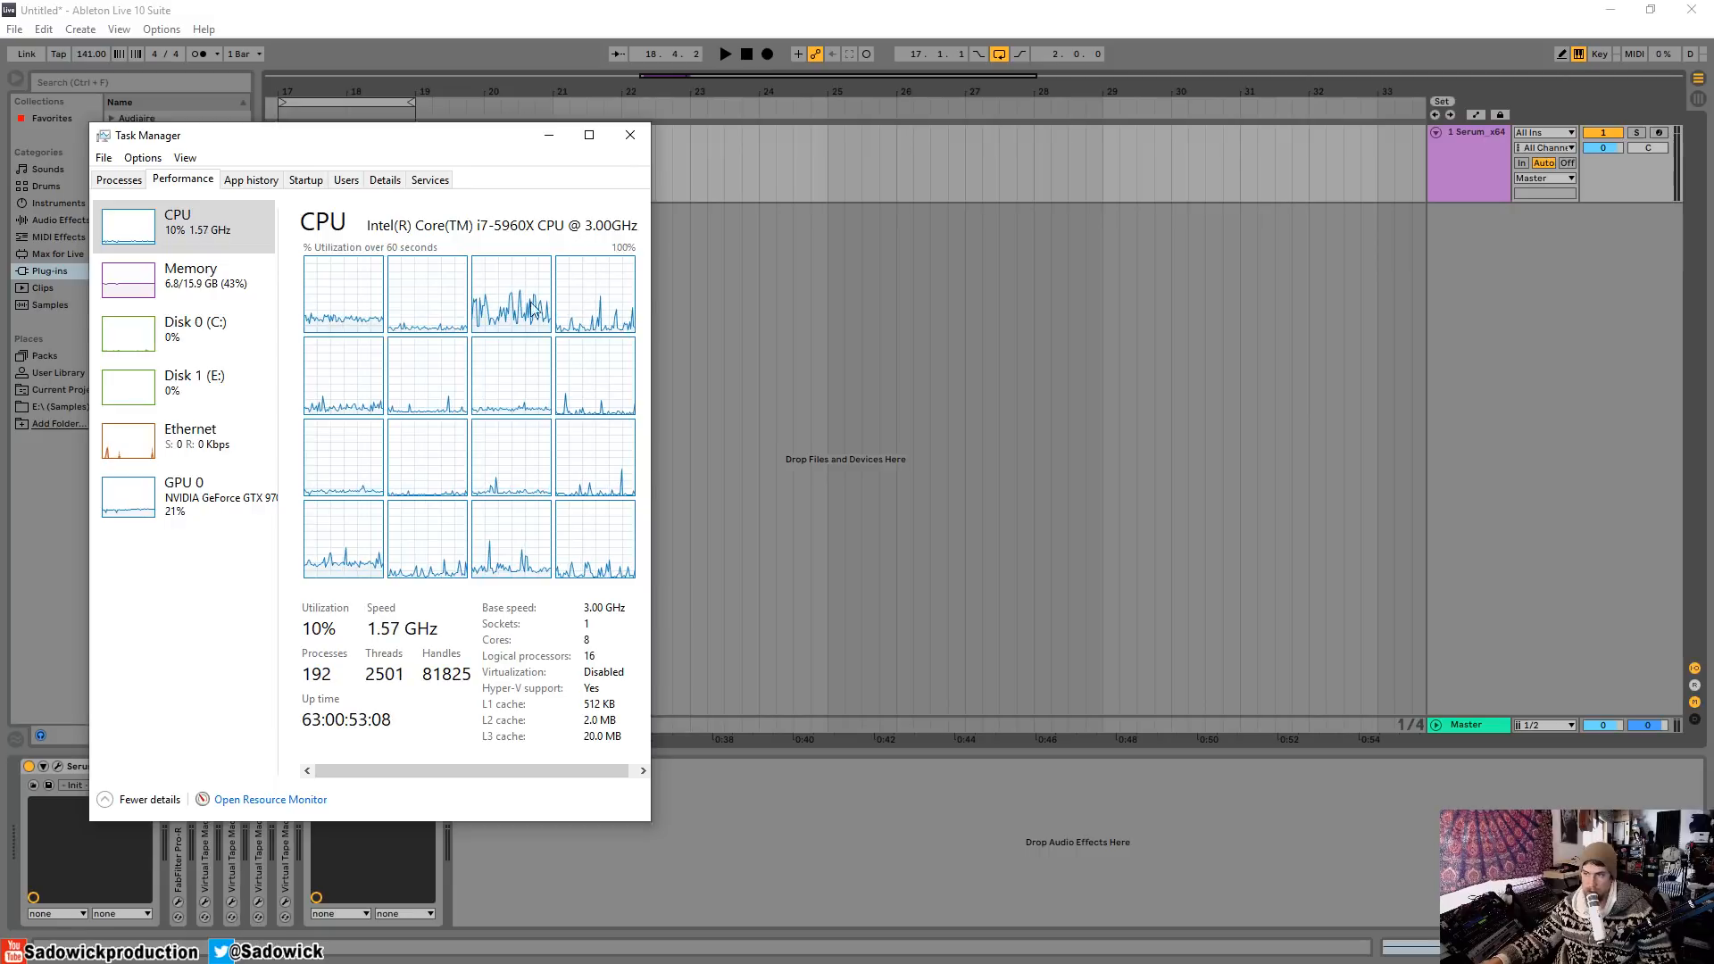
drag(447, 146, 0, 148)
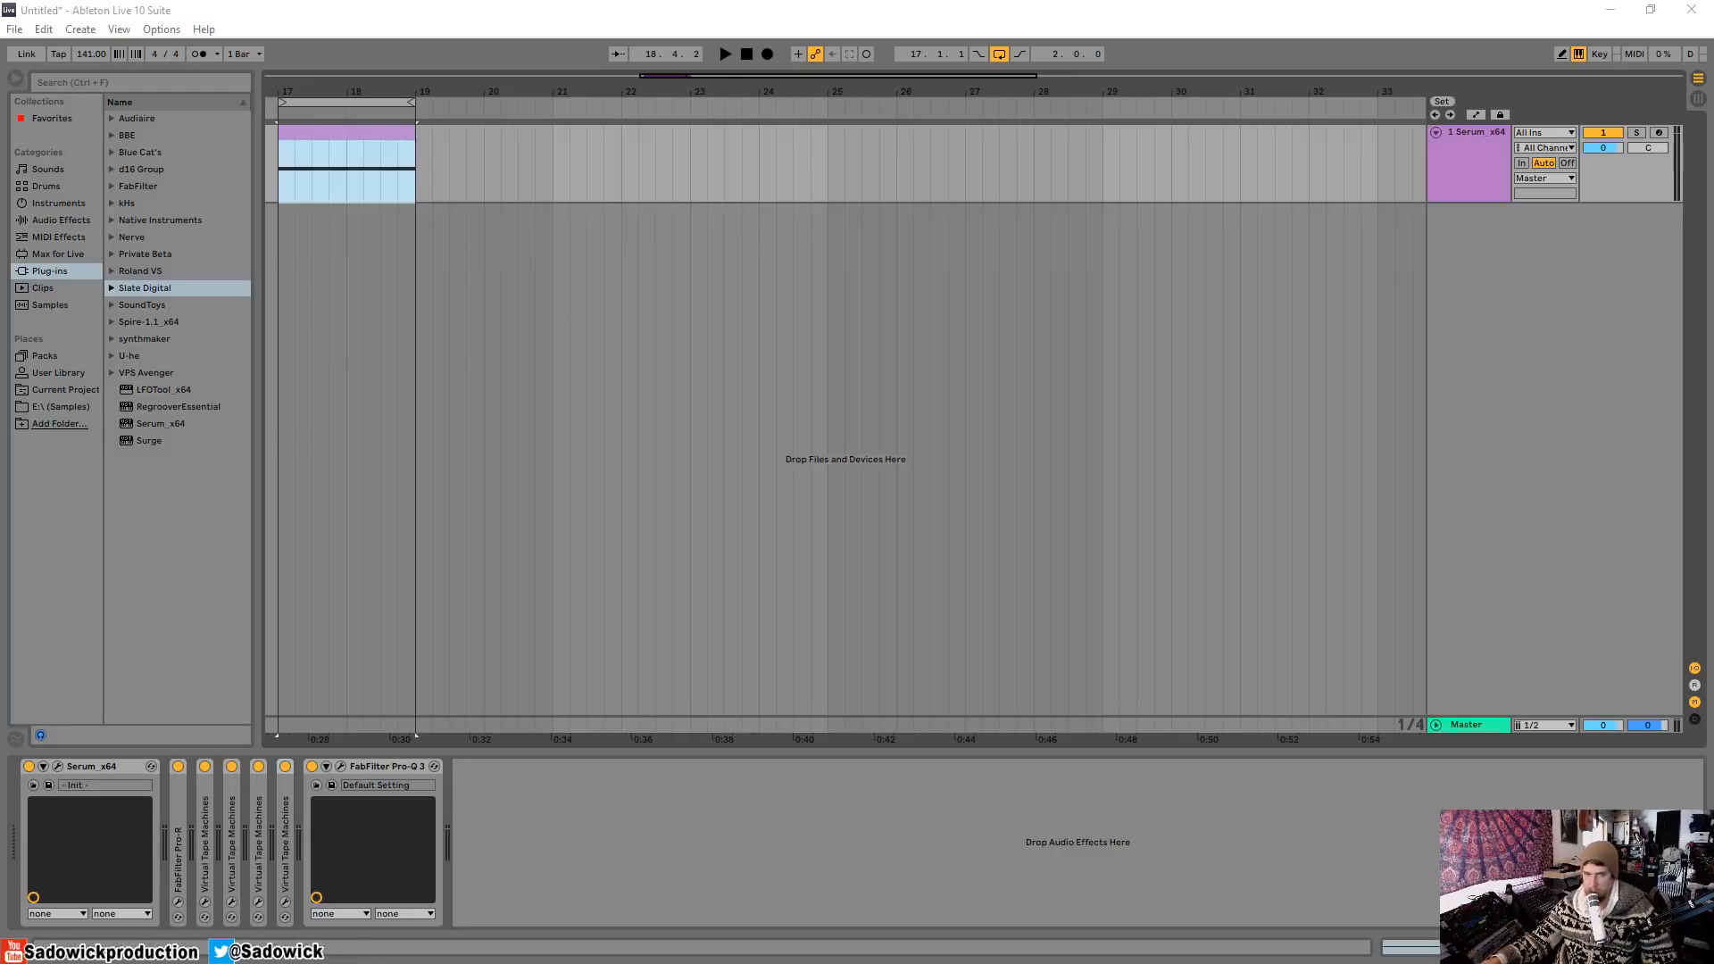
drag(0, 165, 855, 288)
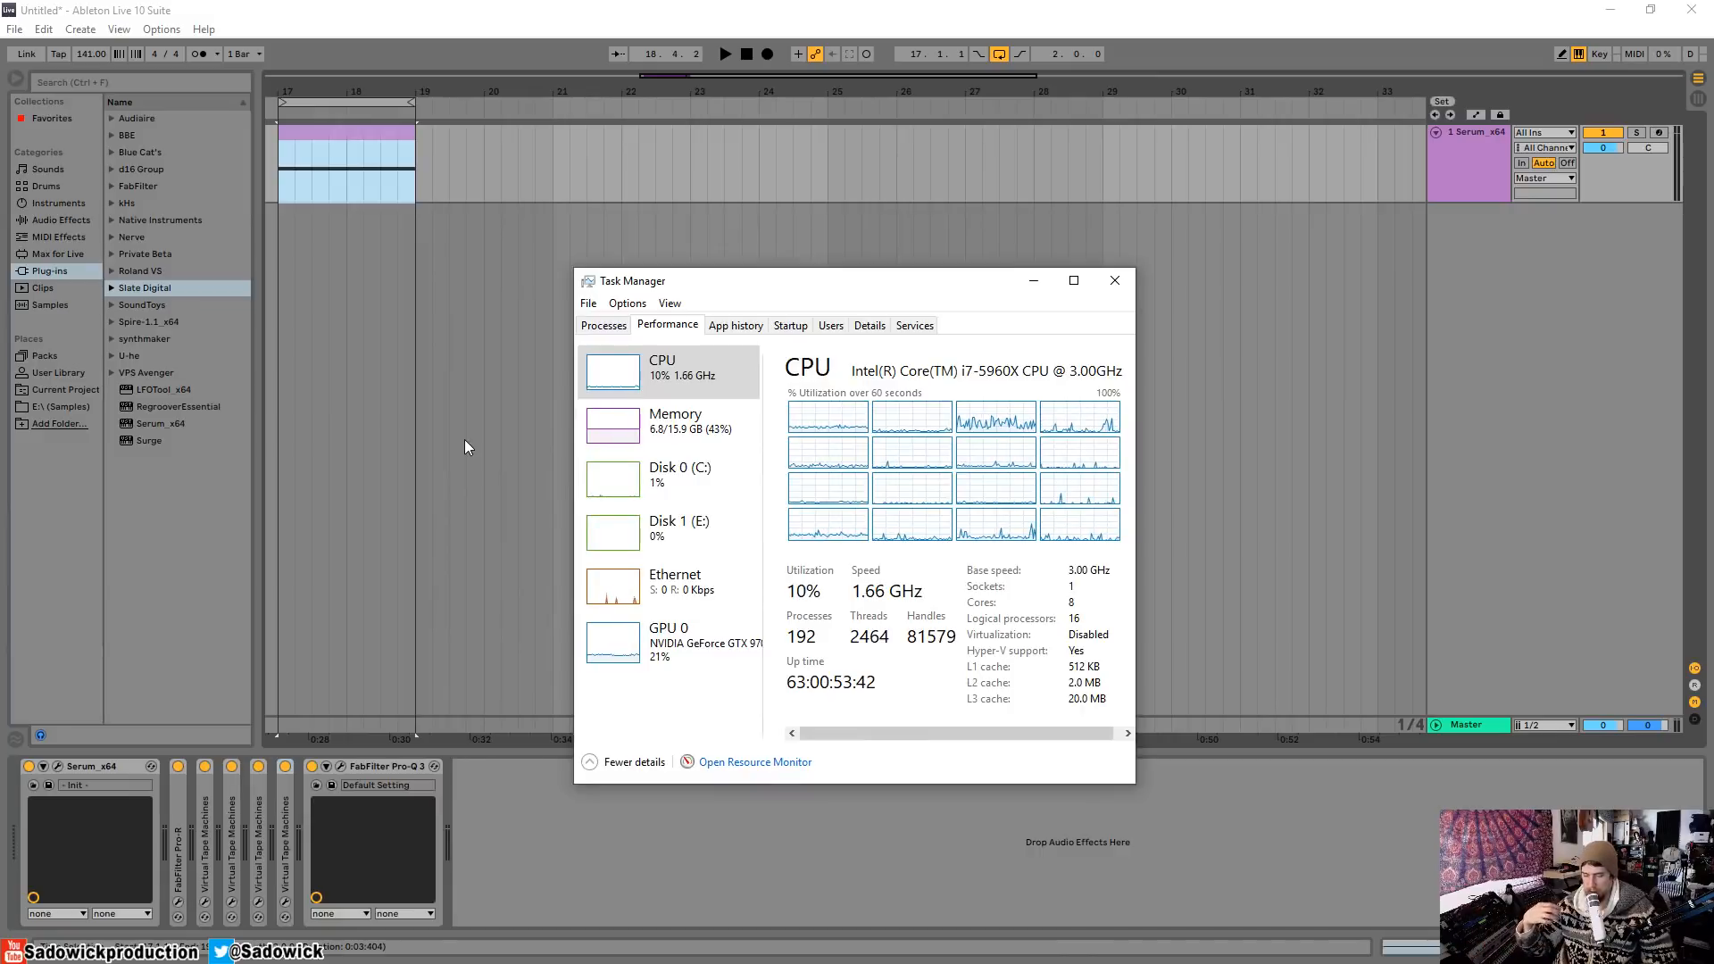
Open the Serum plug-in beside Task Manager, review its effects, modulation matrix and global oscillator quality settings, and close it.
click(58, 766)
drag(849, 290, 1294, 275)
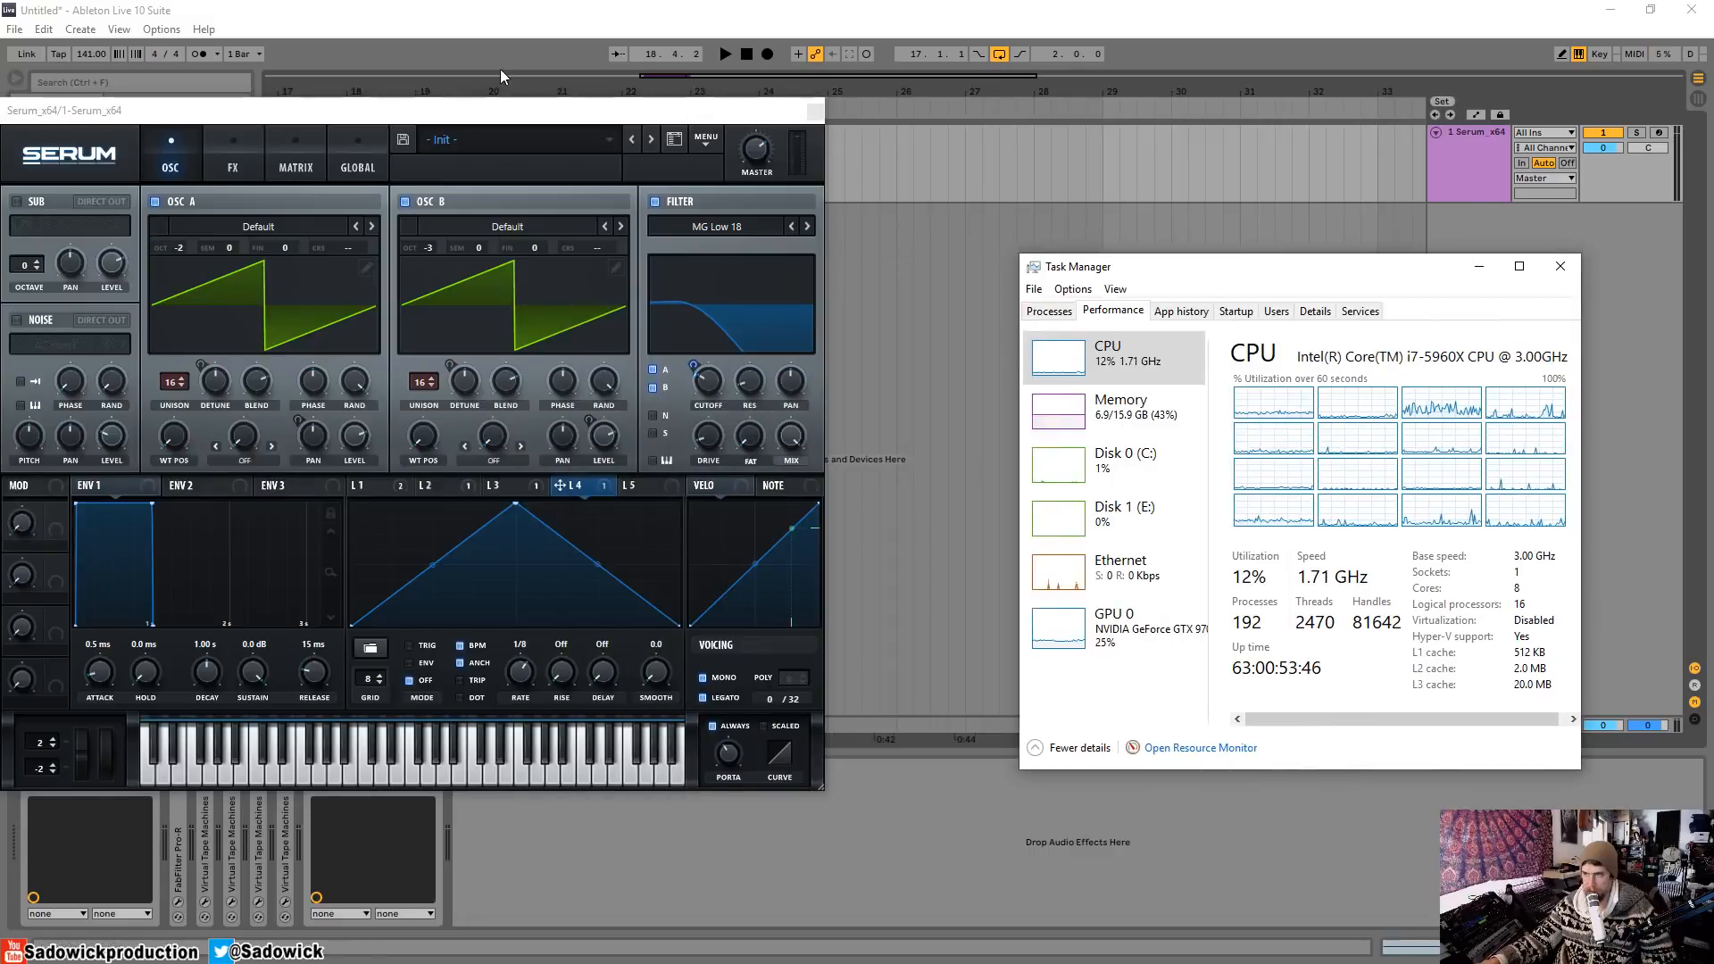
drag(500, 110, 652, 92)
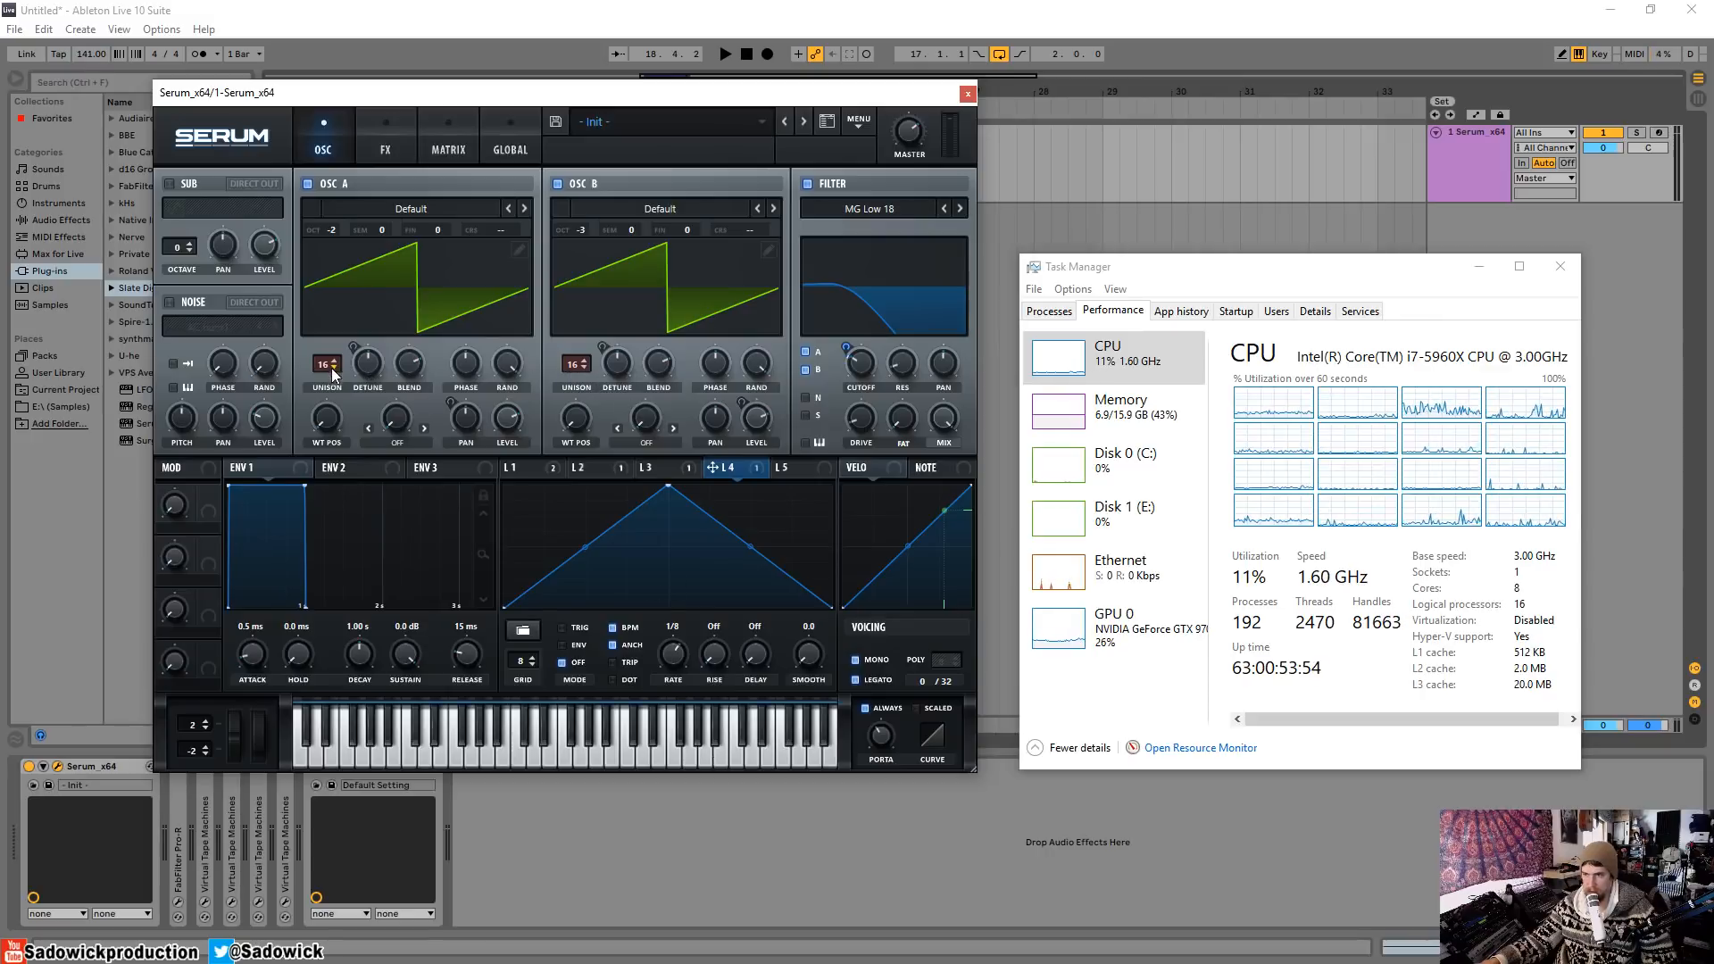
click(384, 146)
click(448, 143)
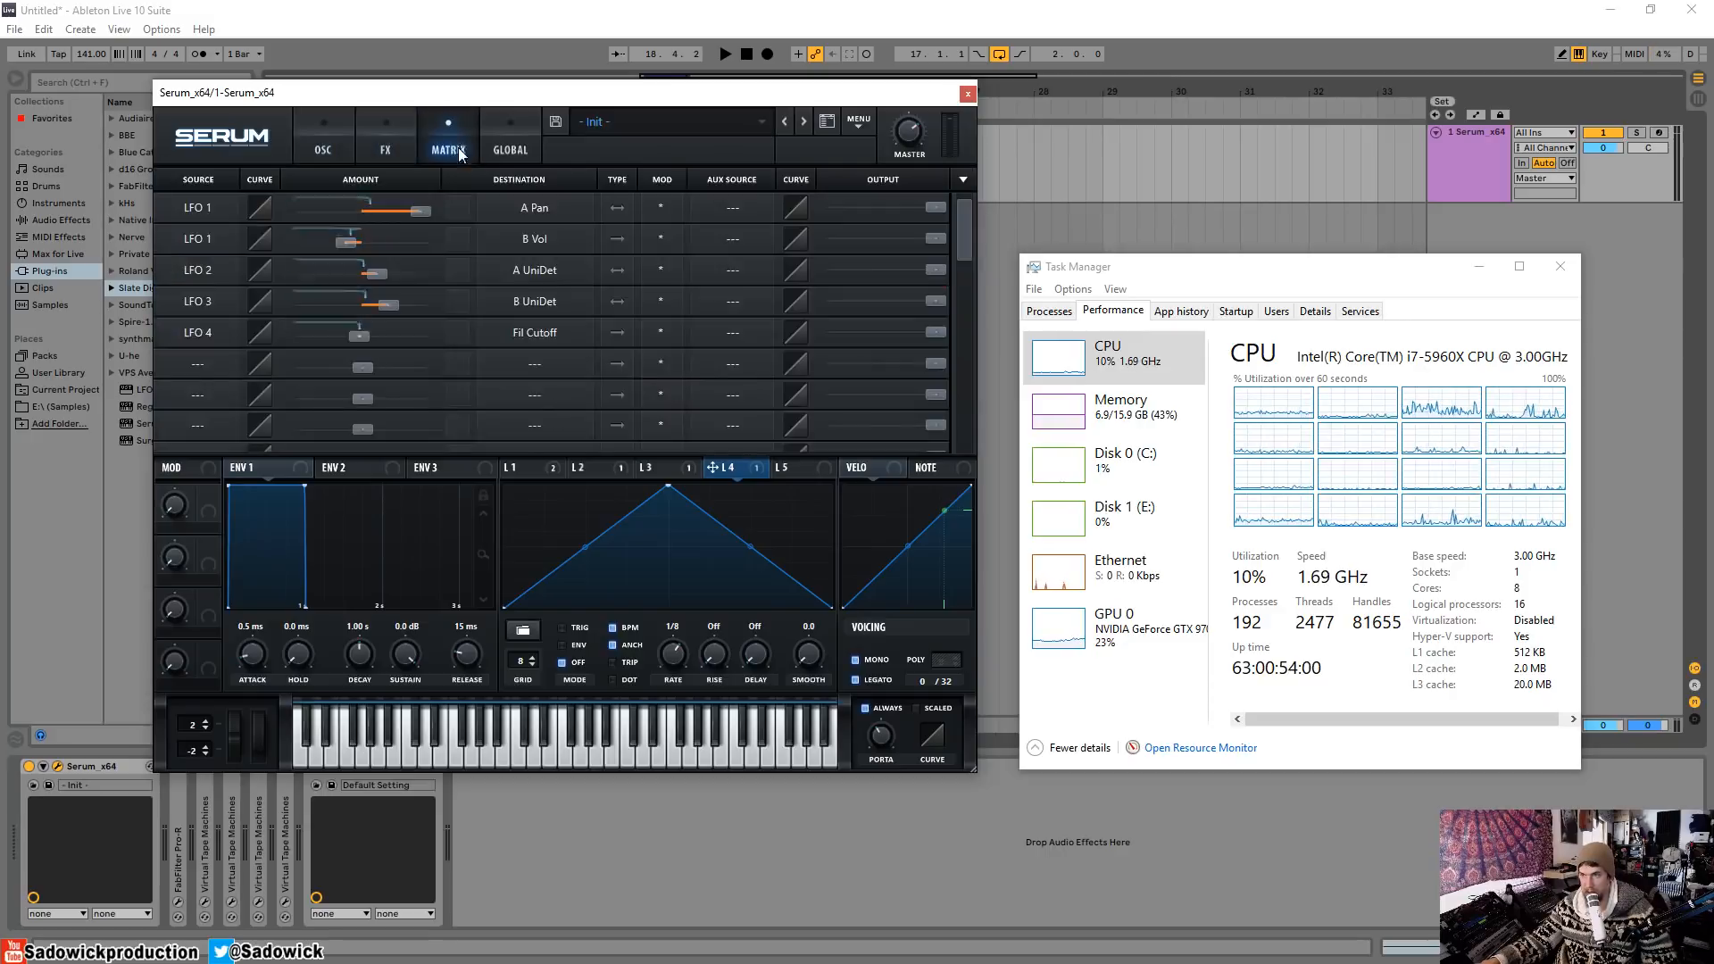
click(506, 139)
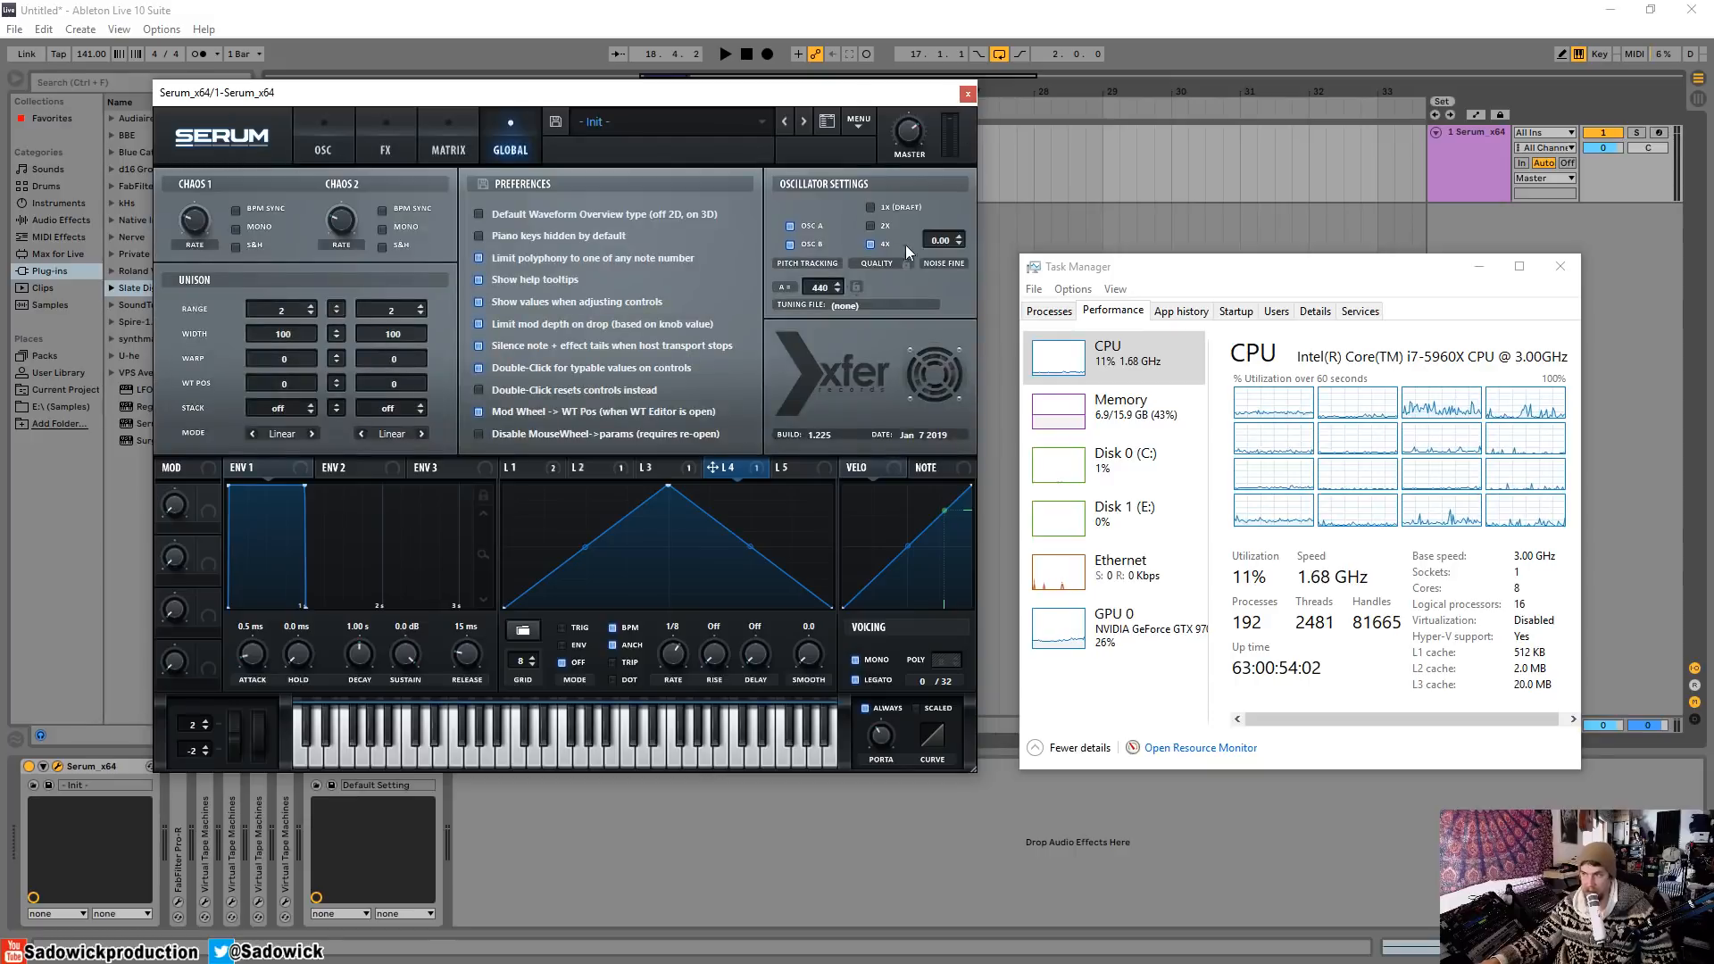
click(968, 93)
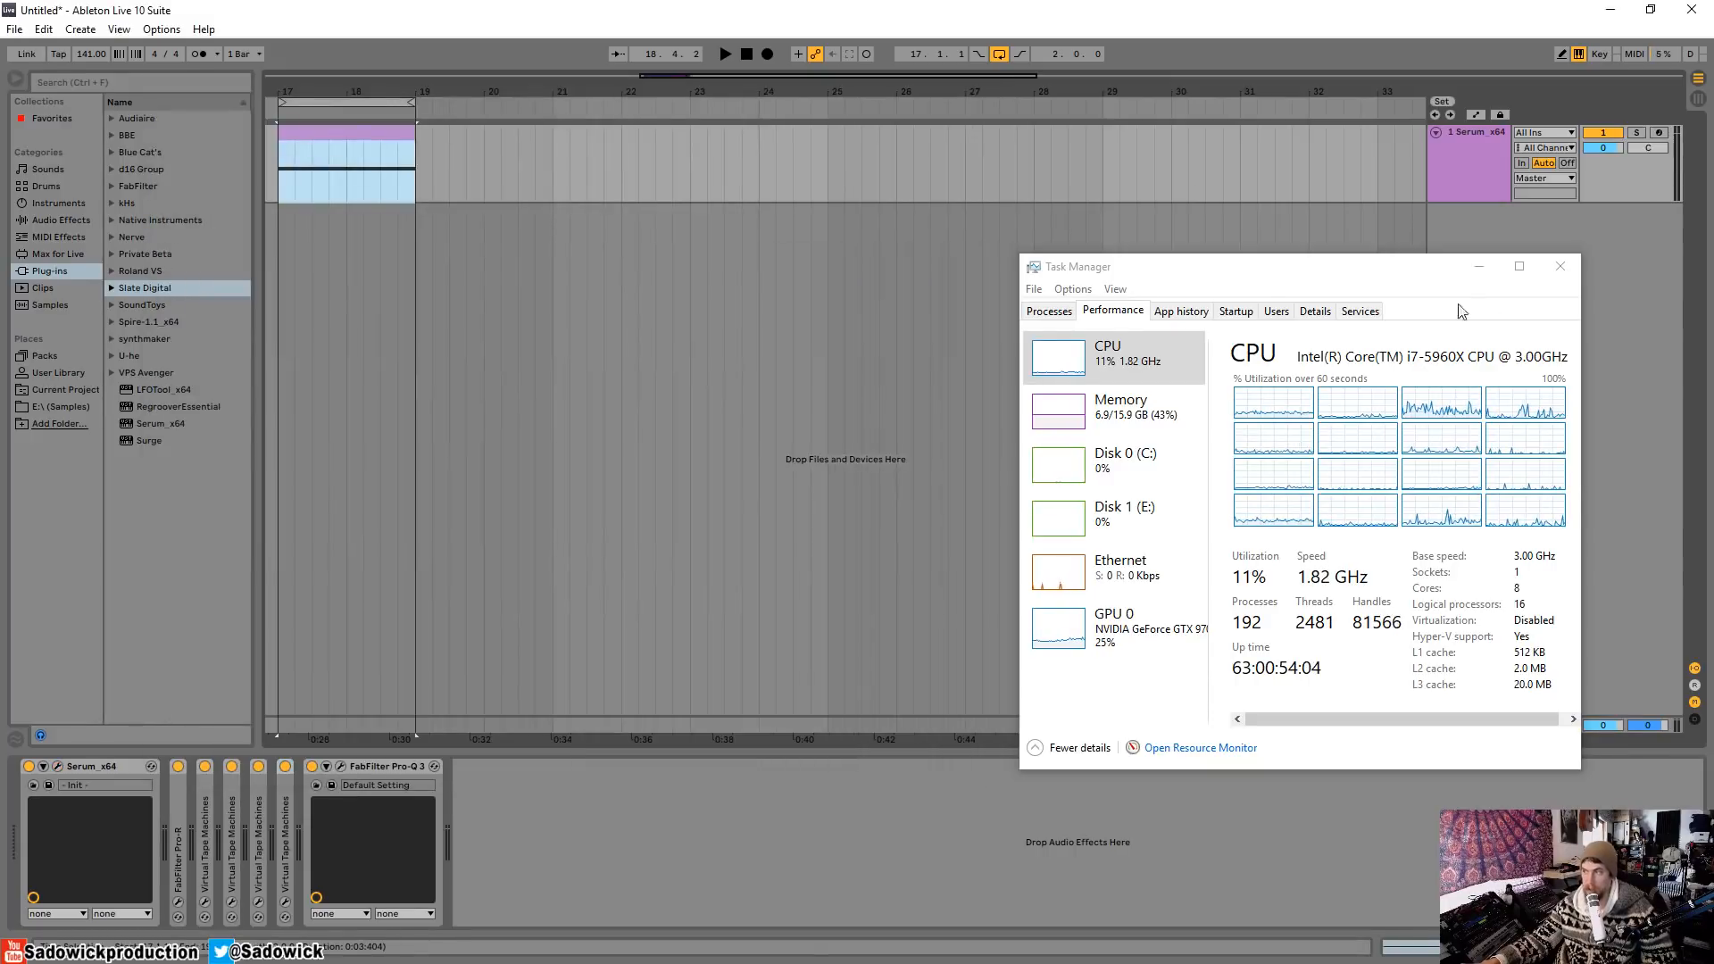
Move the Task Manager window over the middle of the arrangement, keeping the Serum clip and Live's CPU meter uncovered.
drag(1377, 266, 1254, 290)
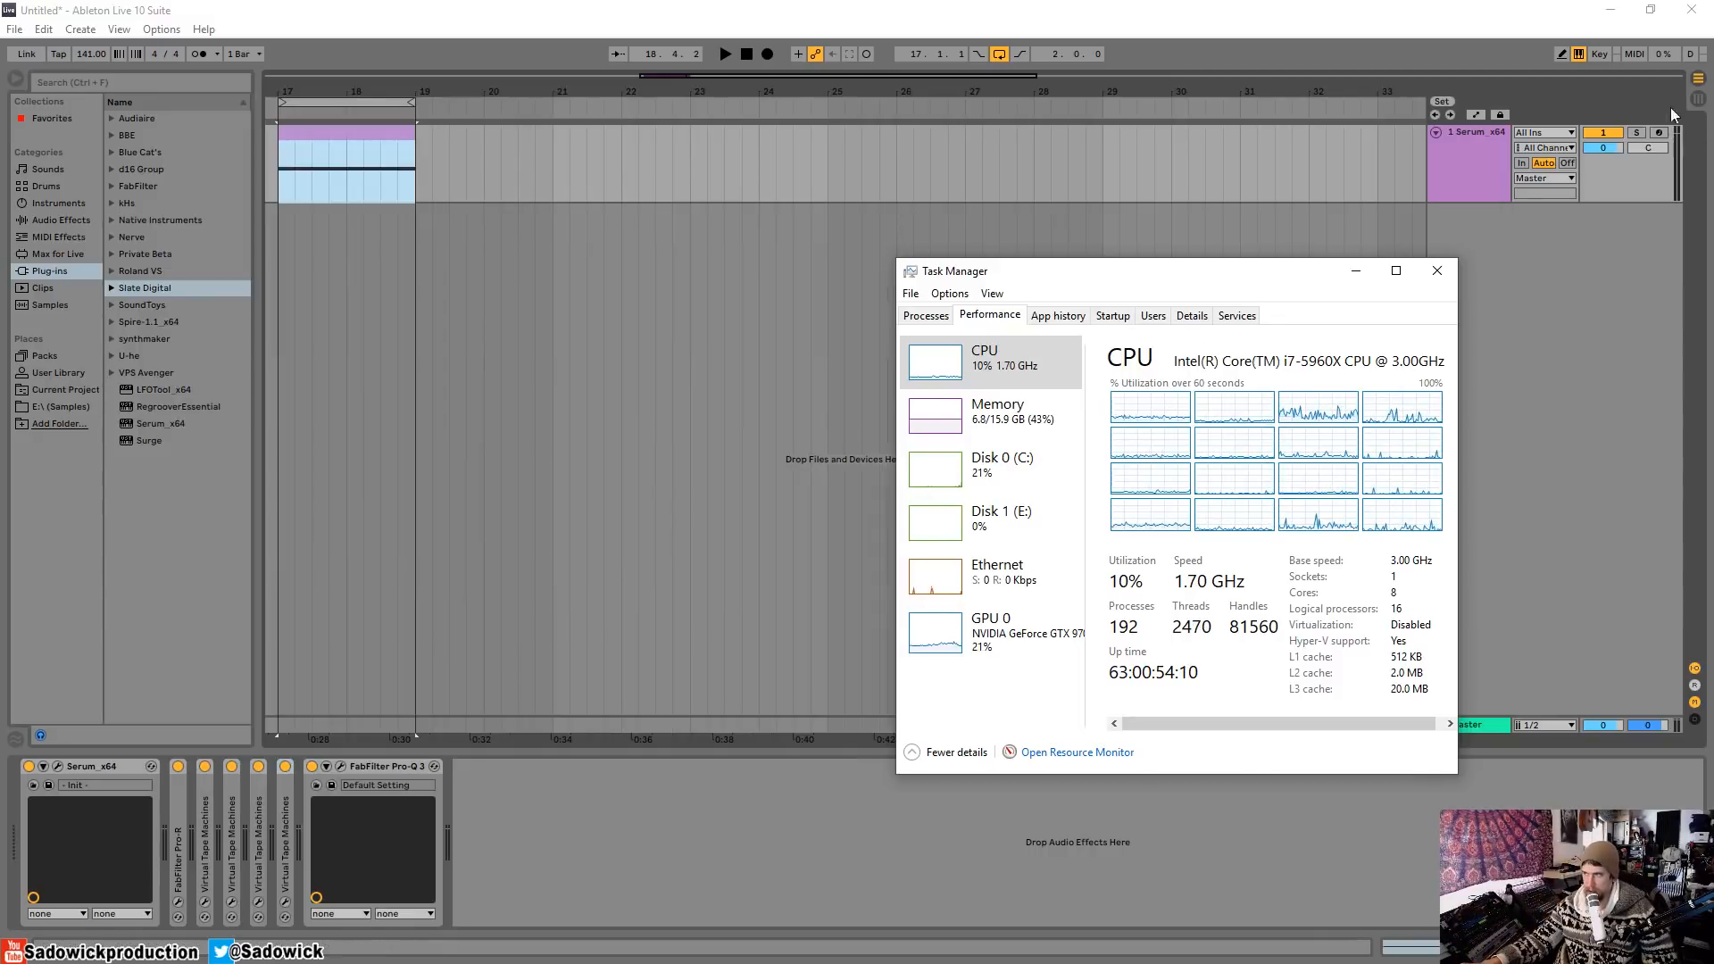
drag(1203, 268, 893, 189)
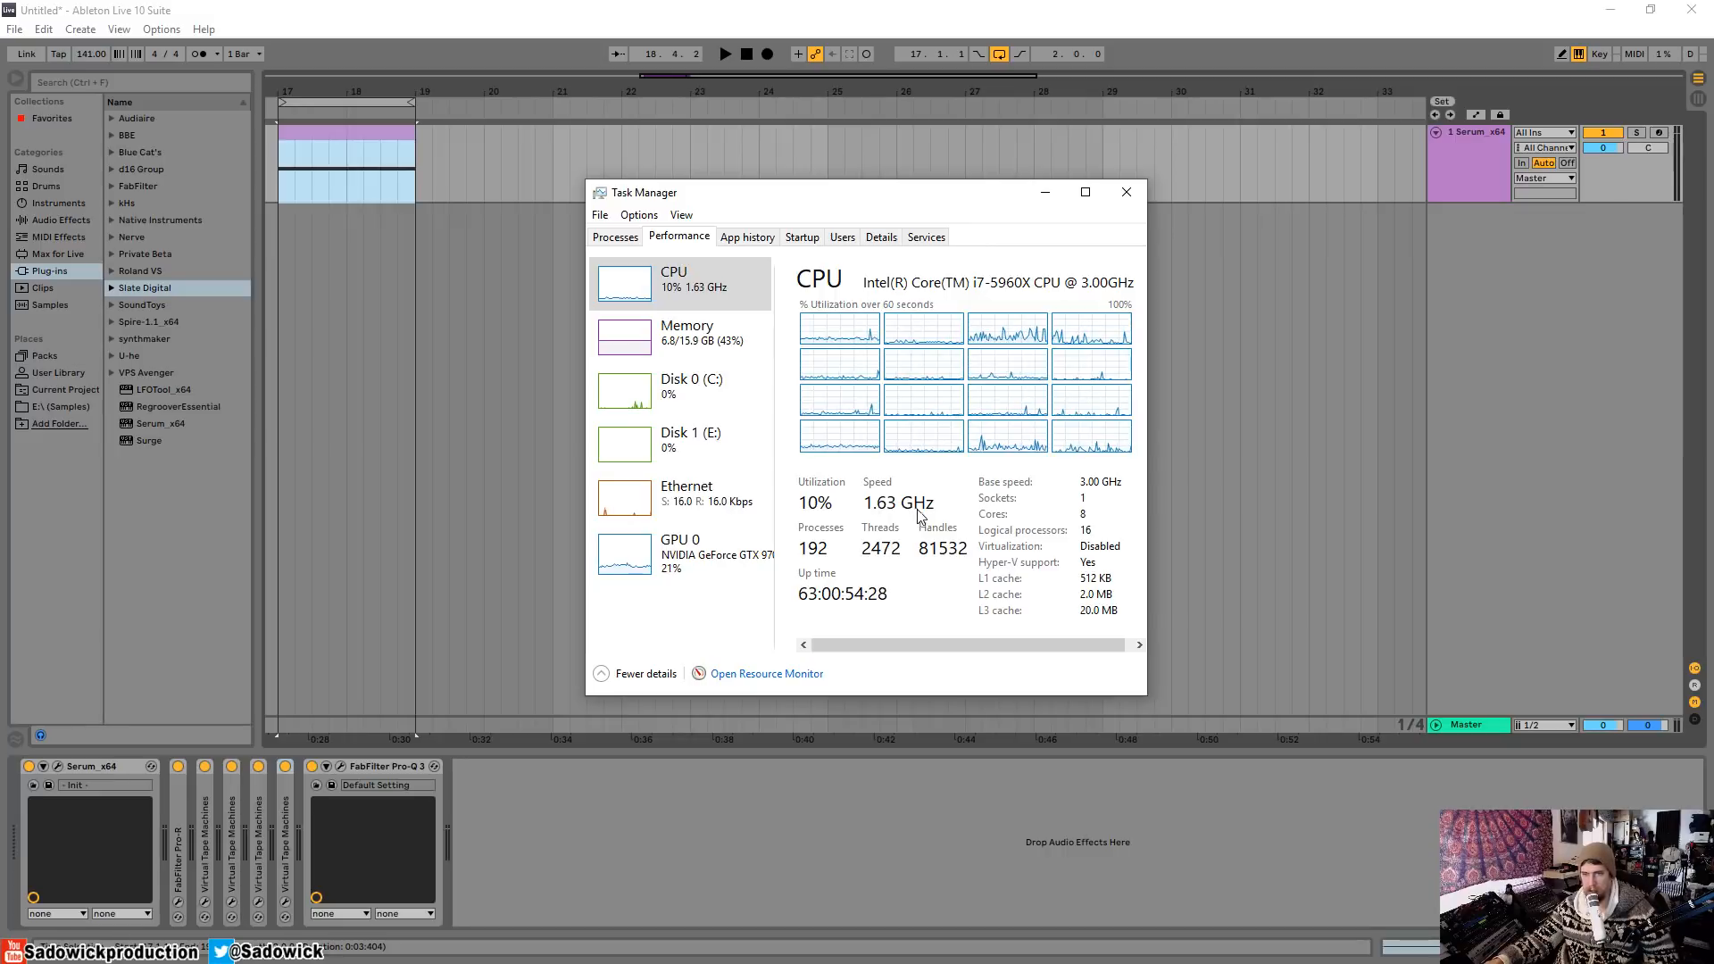
mouse_move(880, 203)
mouse_down()
mouse_move(847, 216)
mouse_move(909, 207)
mouse_up()
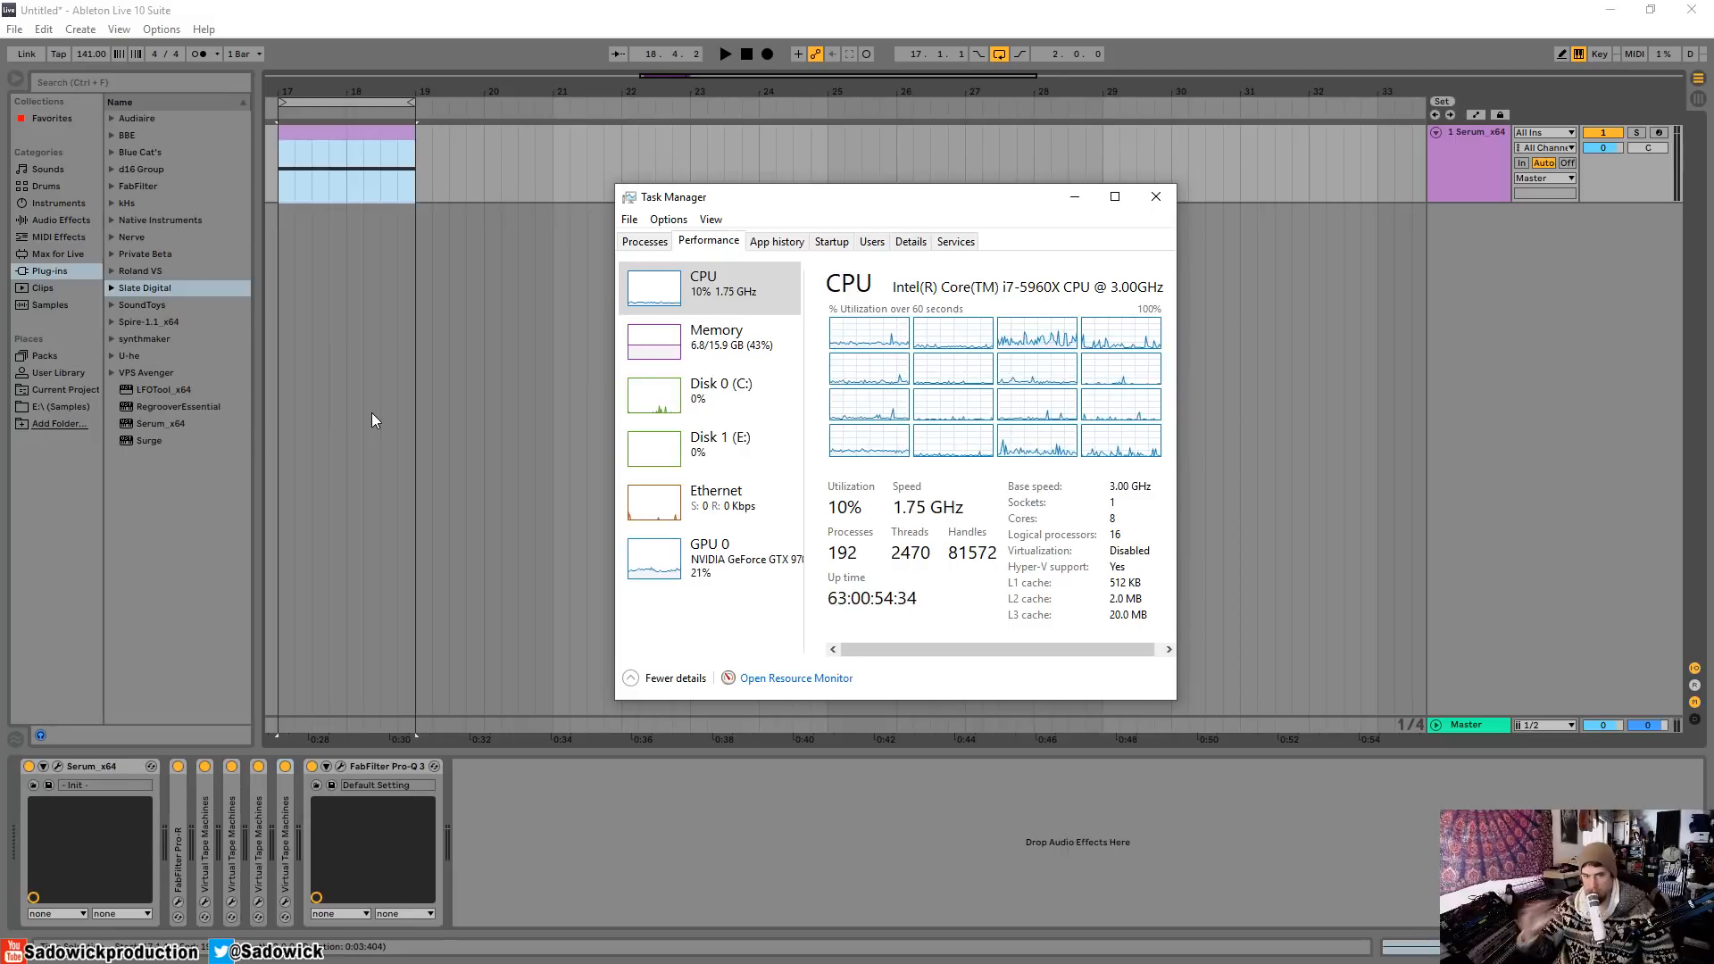
mouse_move(965, 206)
mouse_down()
mouse_move(881, 217)
mouse_move(979, 221)
mouse_up()
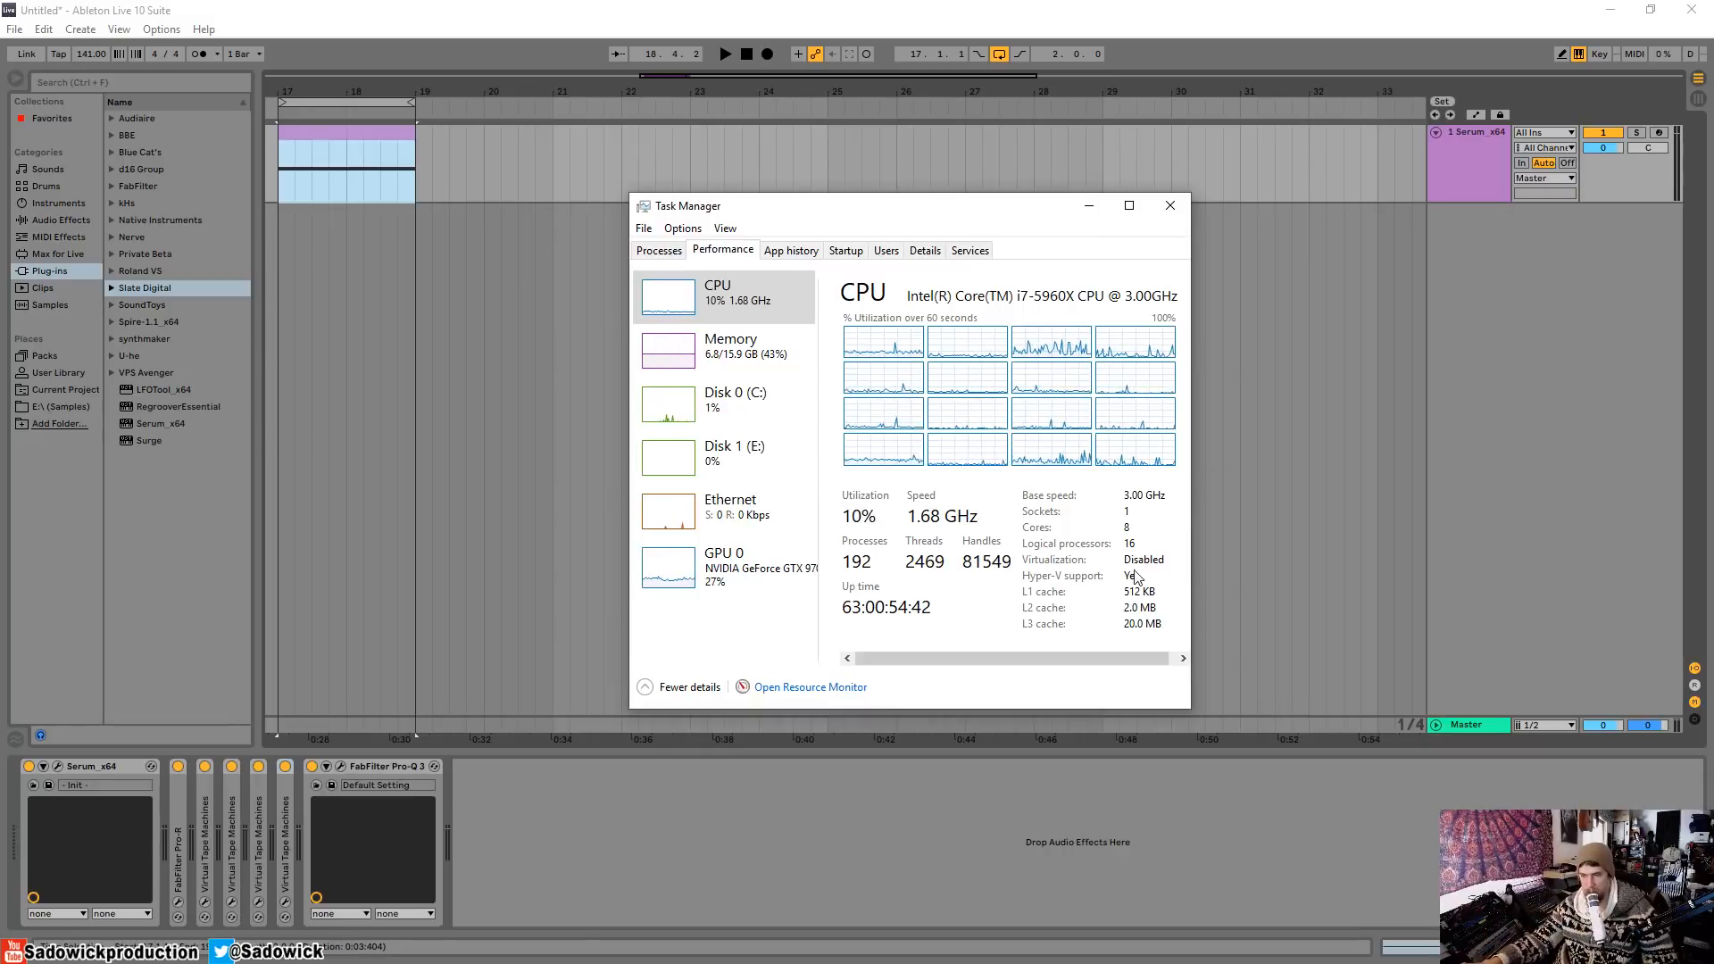
drag(1025, 218, 941, 247)
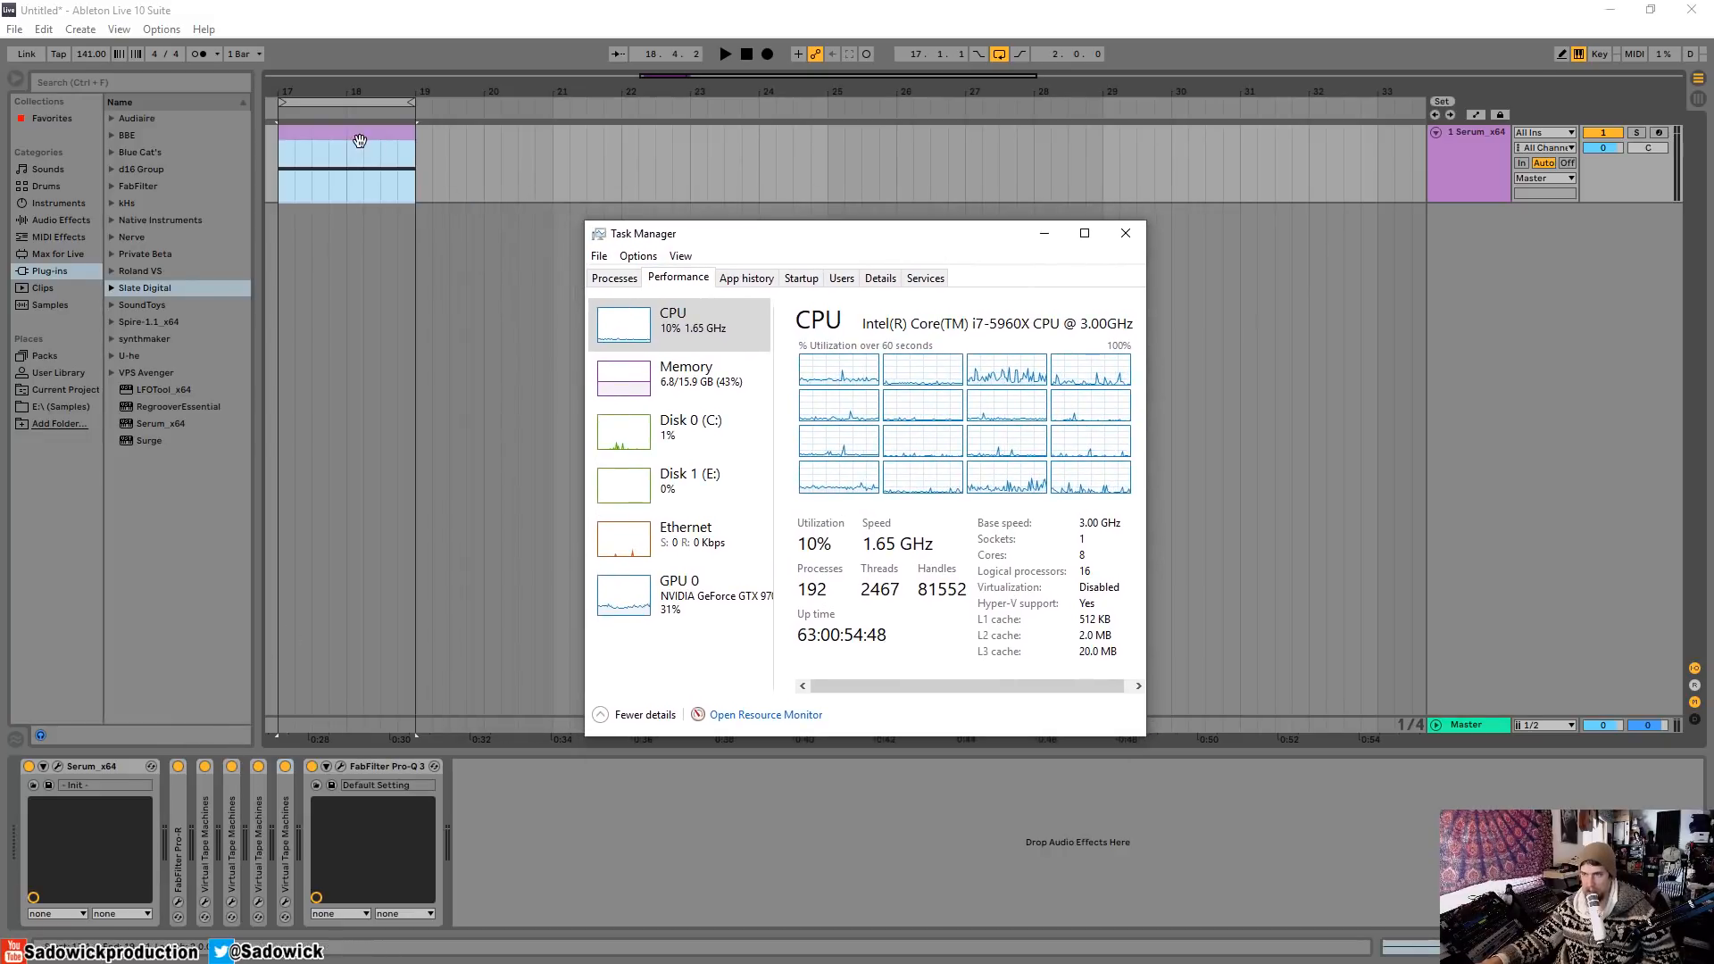
Play the looped Serum clip to compare Live's CPU meter with Task Manager's CPU utilization, and stop playback.
click(357, 142)
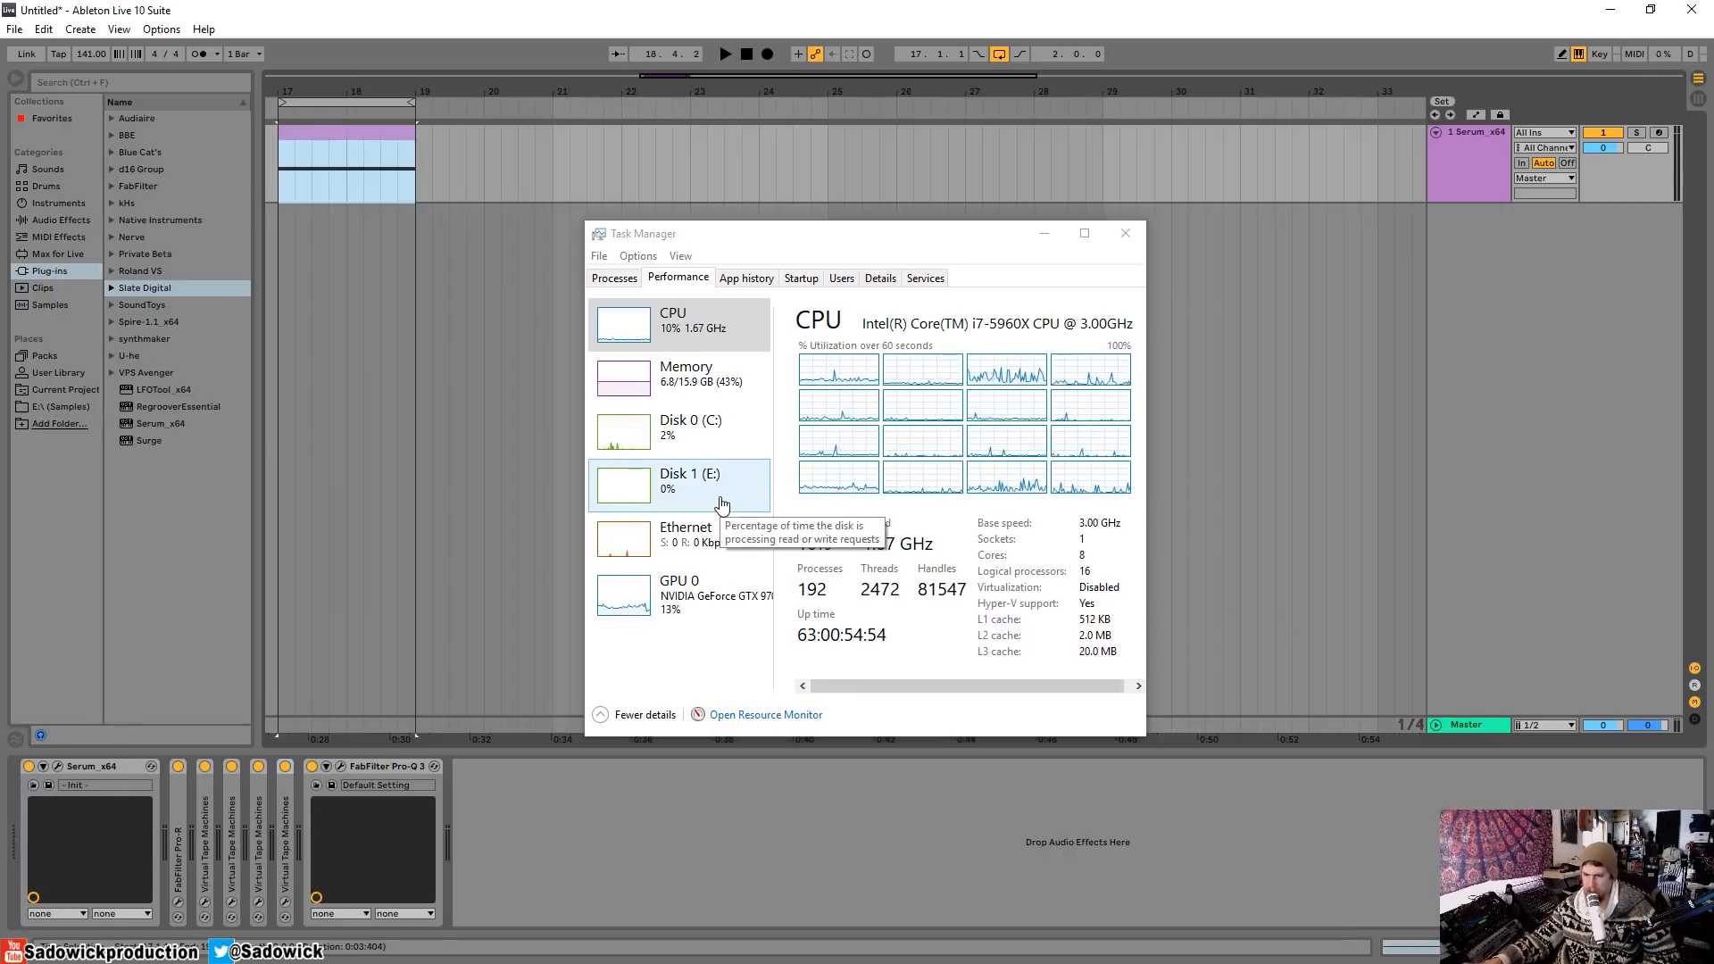
key(space)
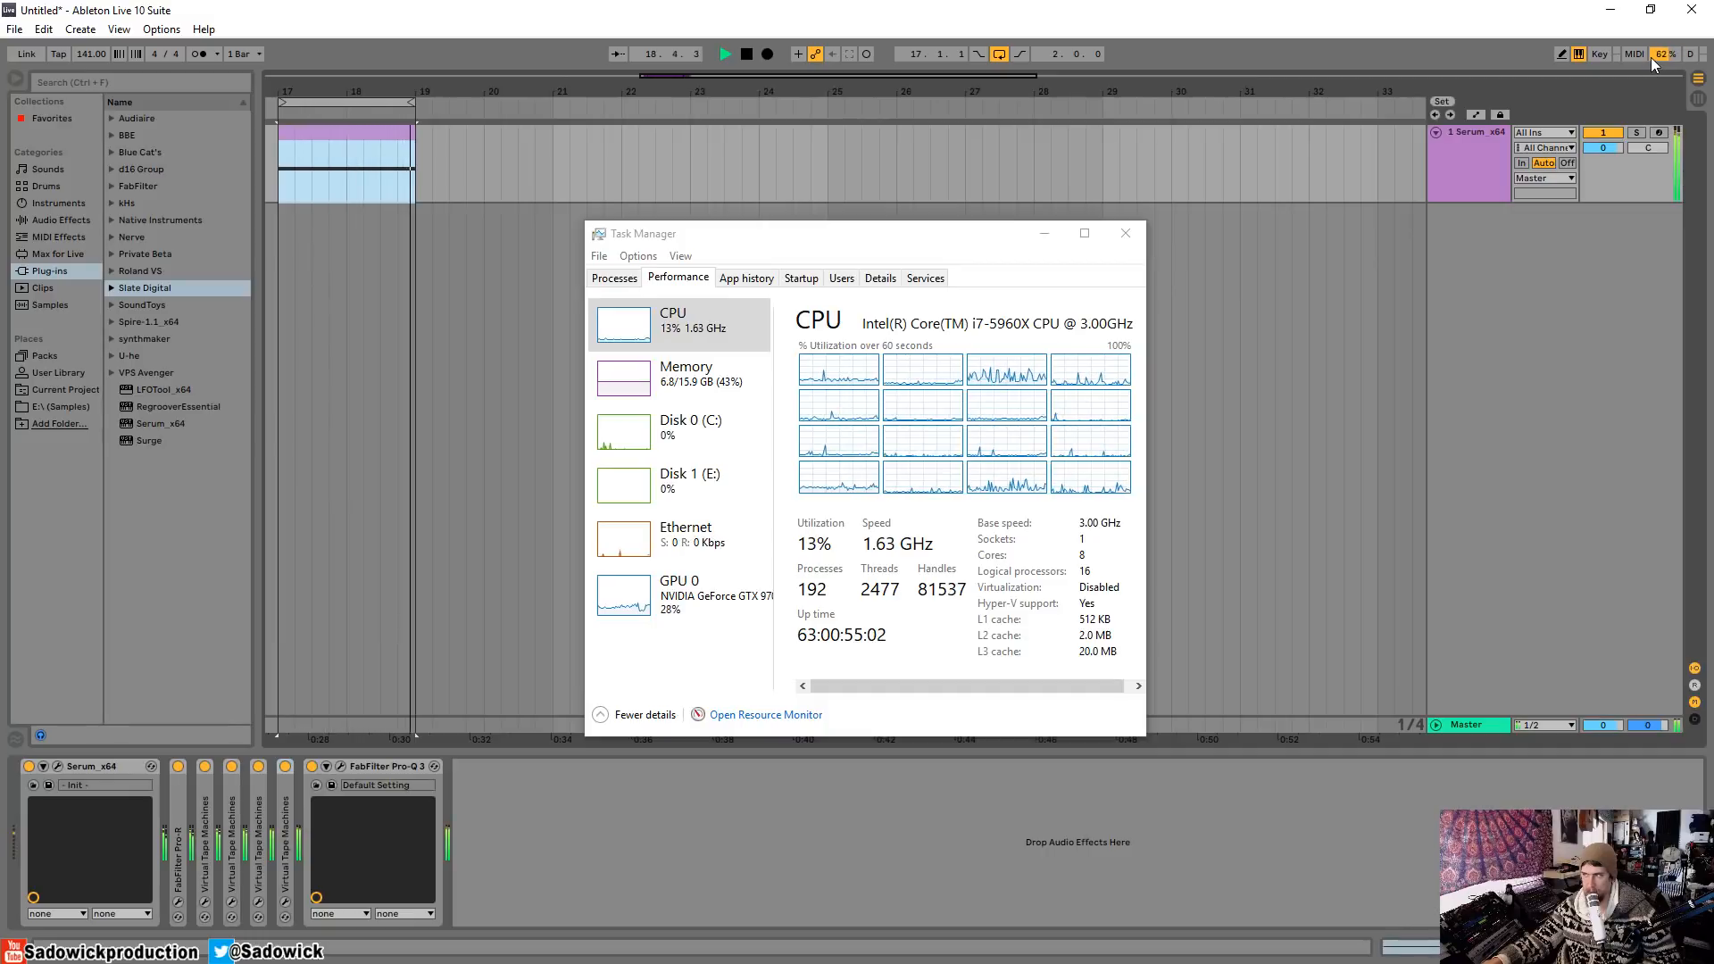
key(space)
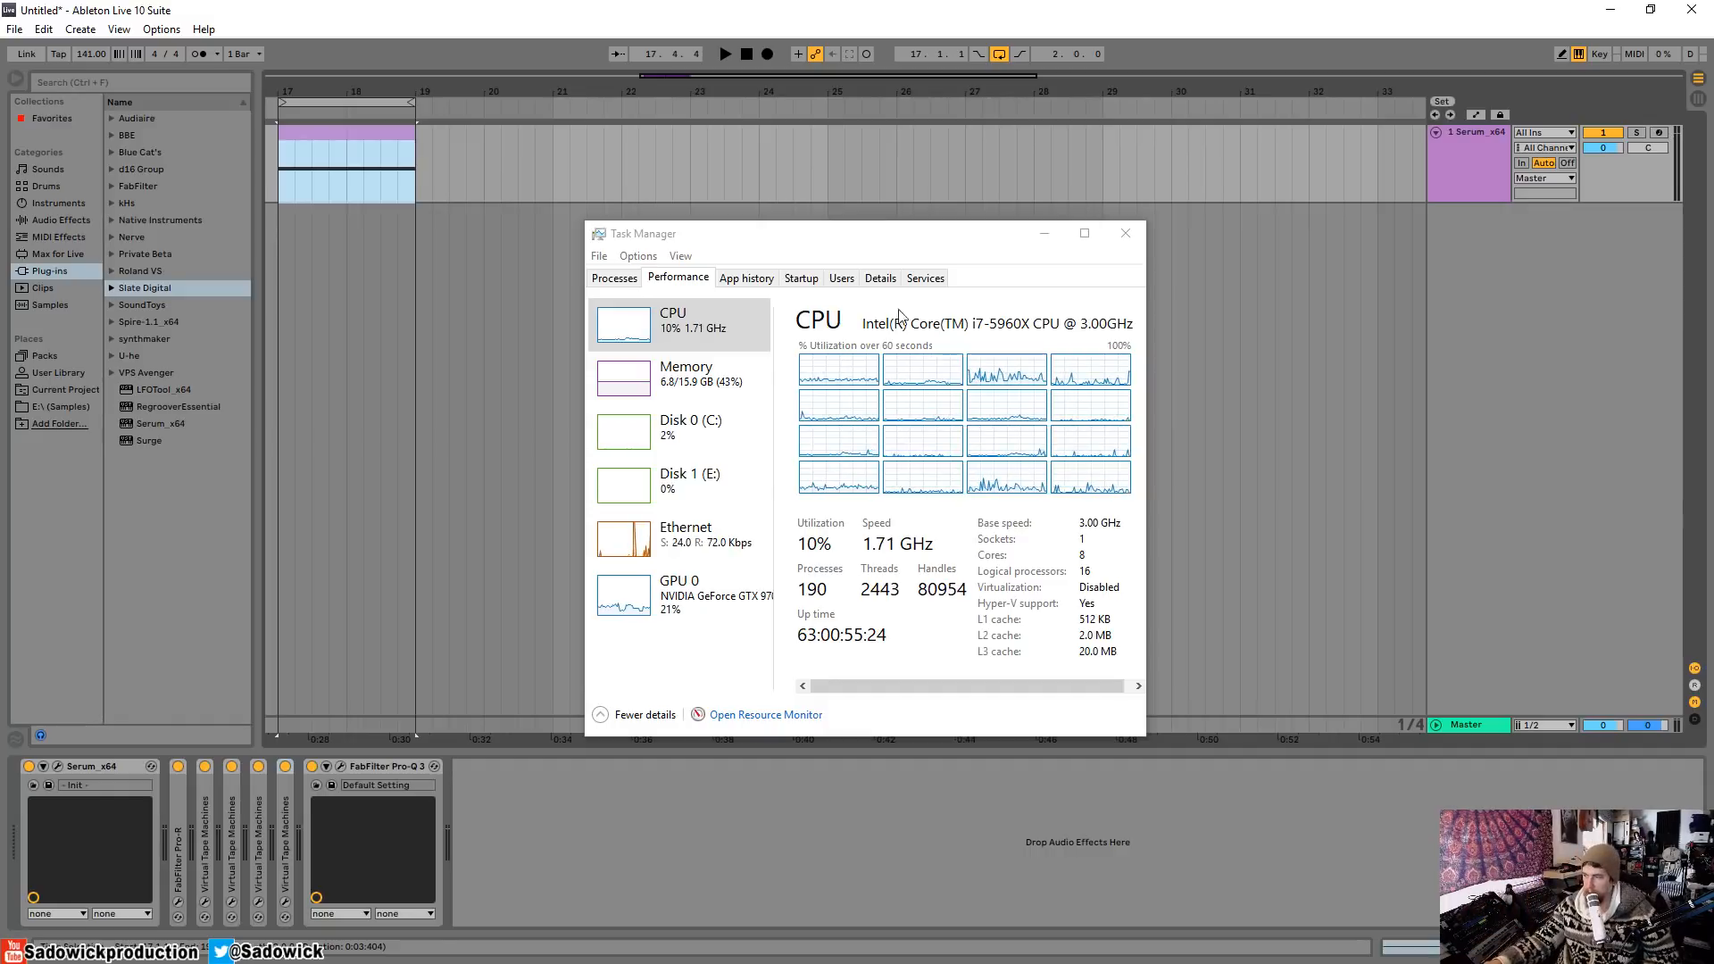
Bring up the Windows Power & sleep settings and arrange them side by side with Task Manager.
drag(951, 234, 978, 219)
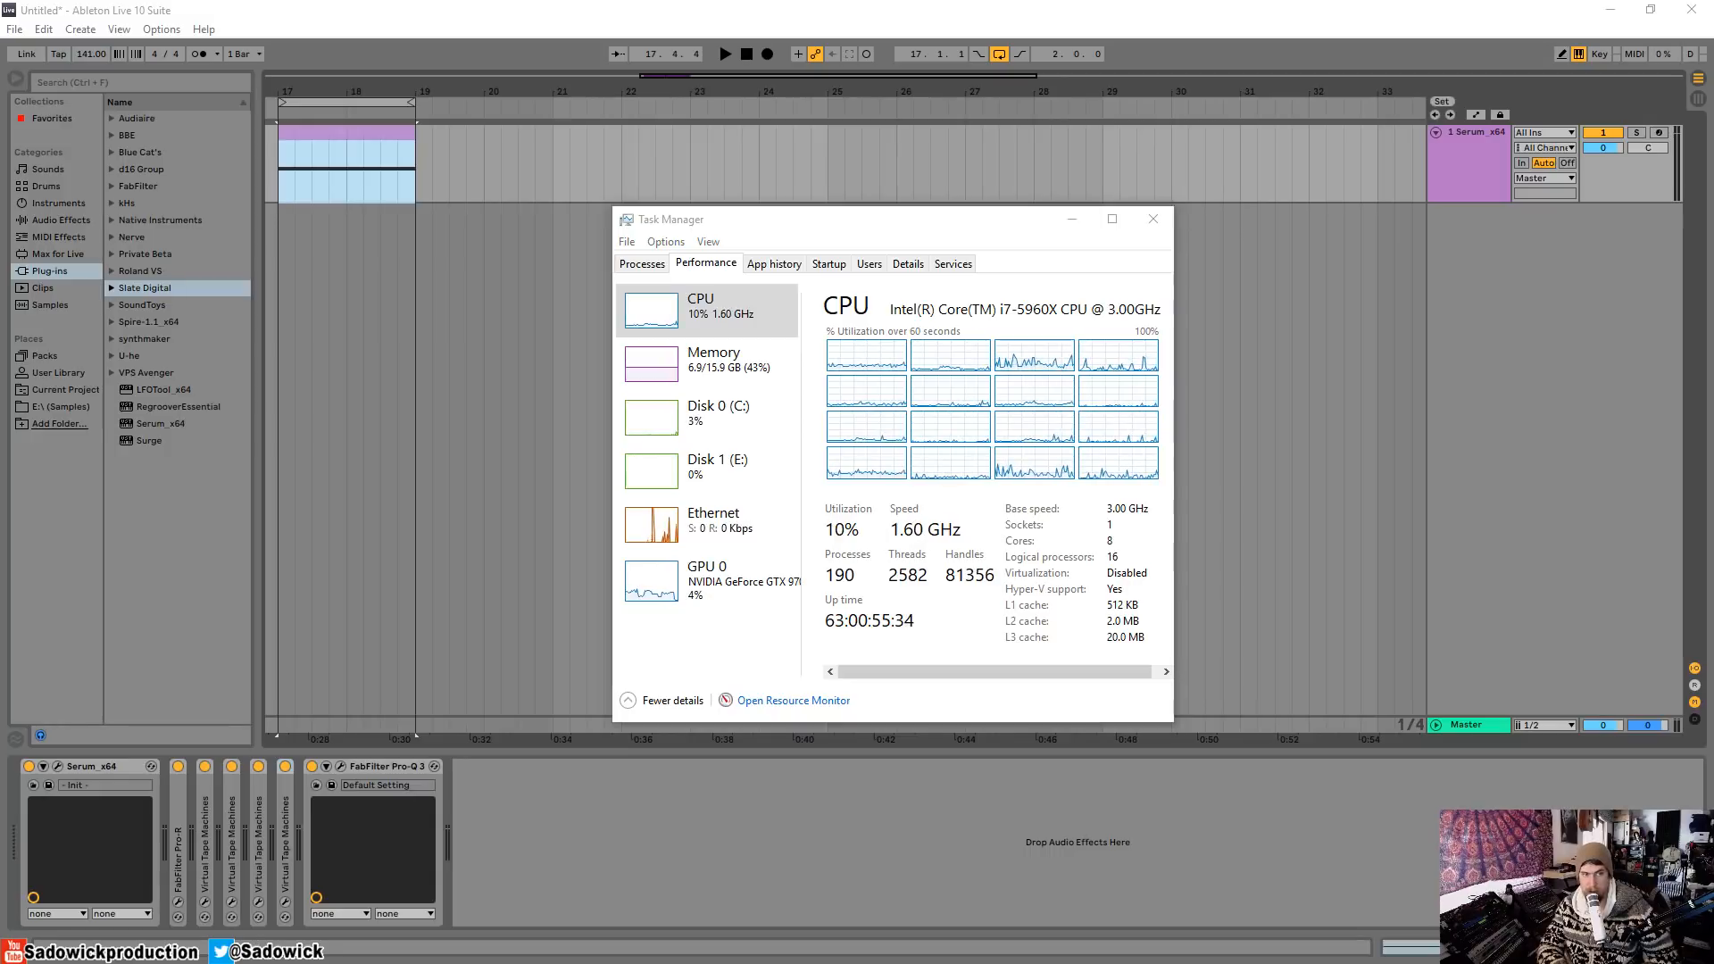
drag(2, 107, 770, 144)
drag(915, 225, 1424, 231)
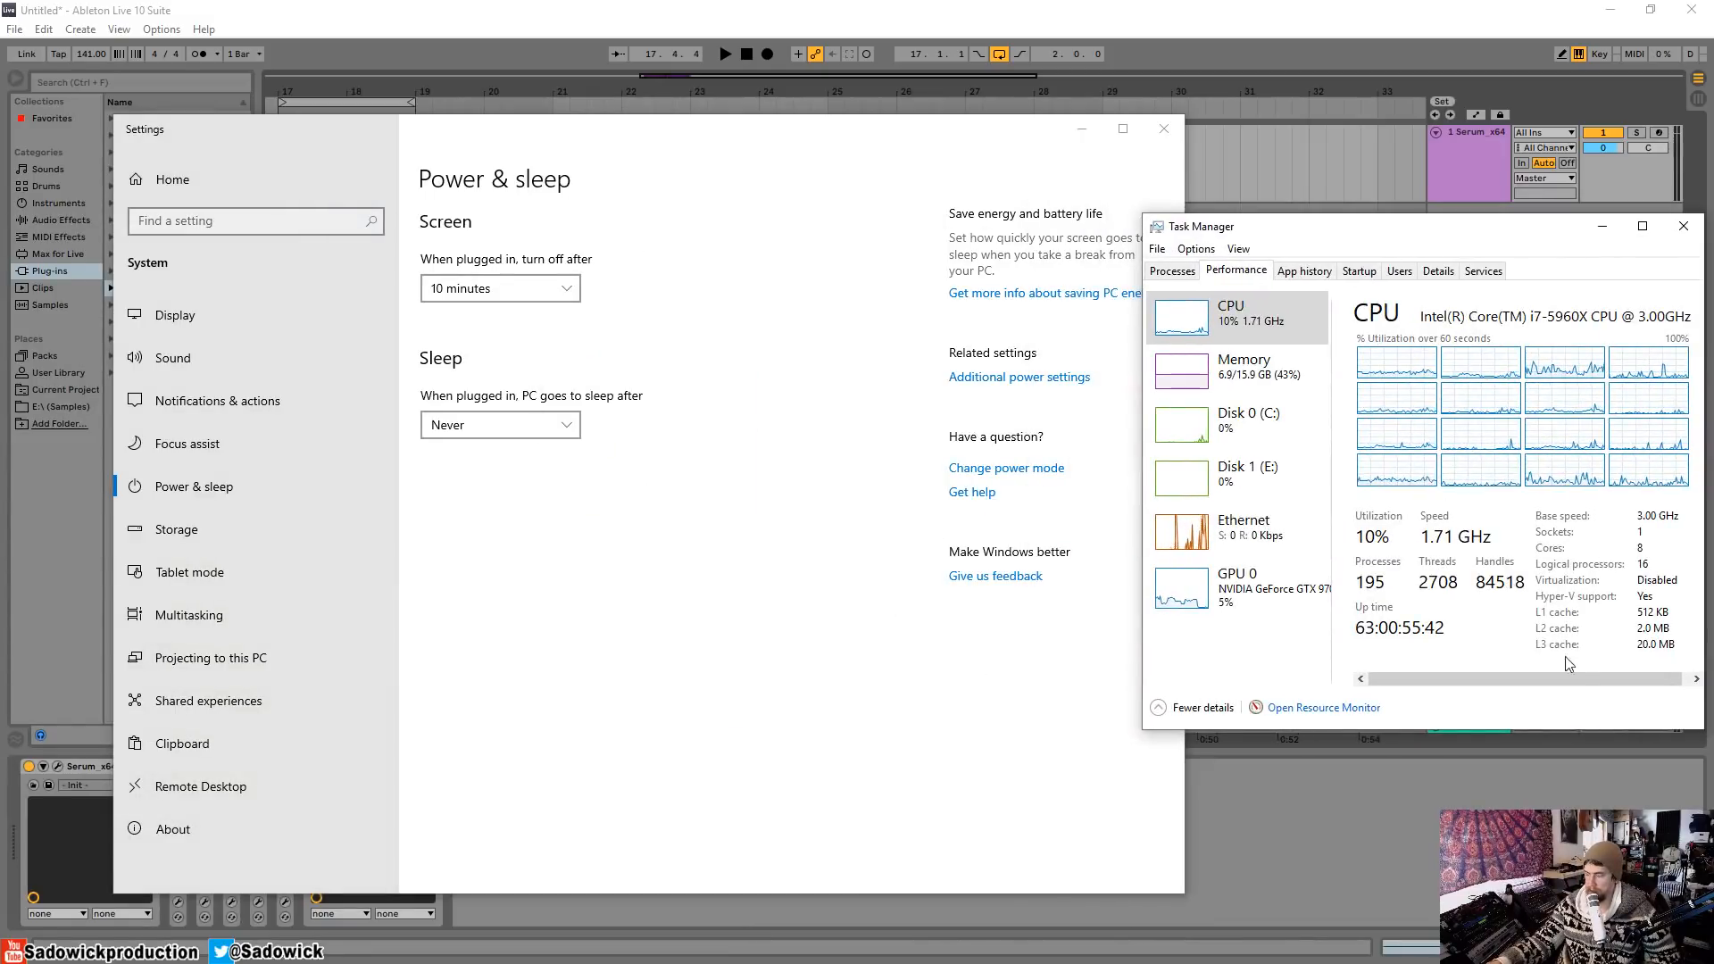
drag(977, 139, 915, 100)
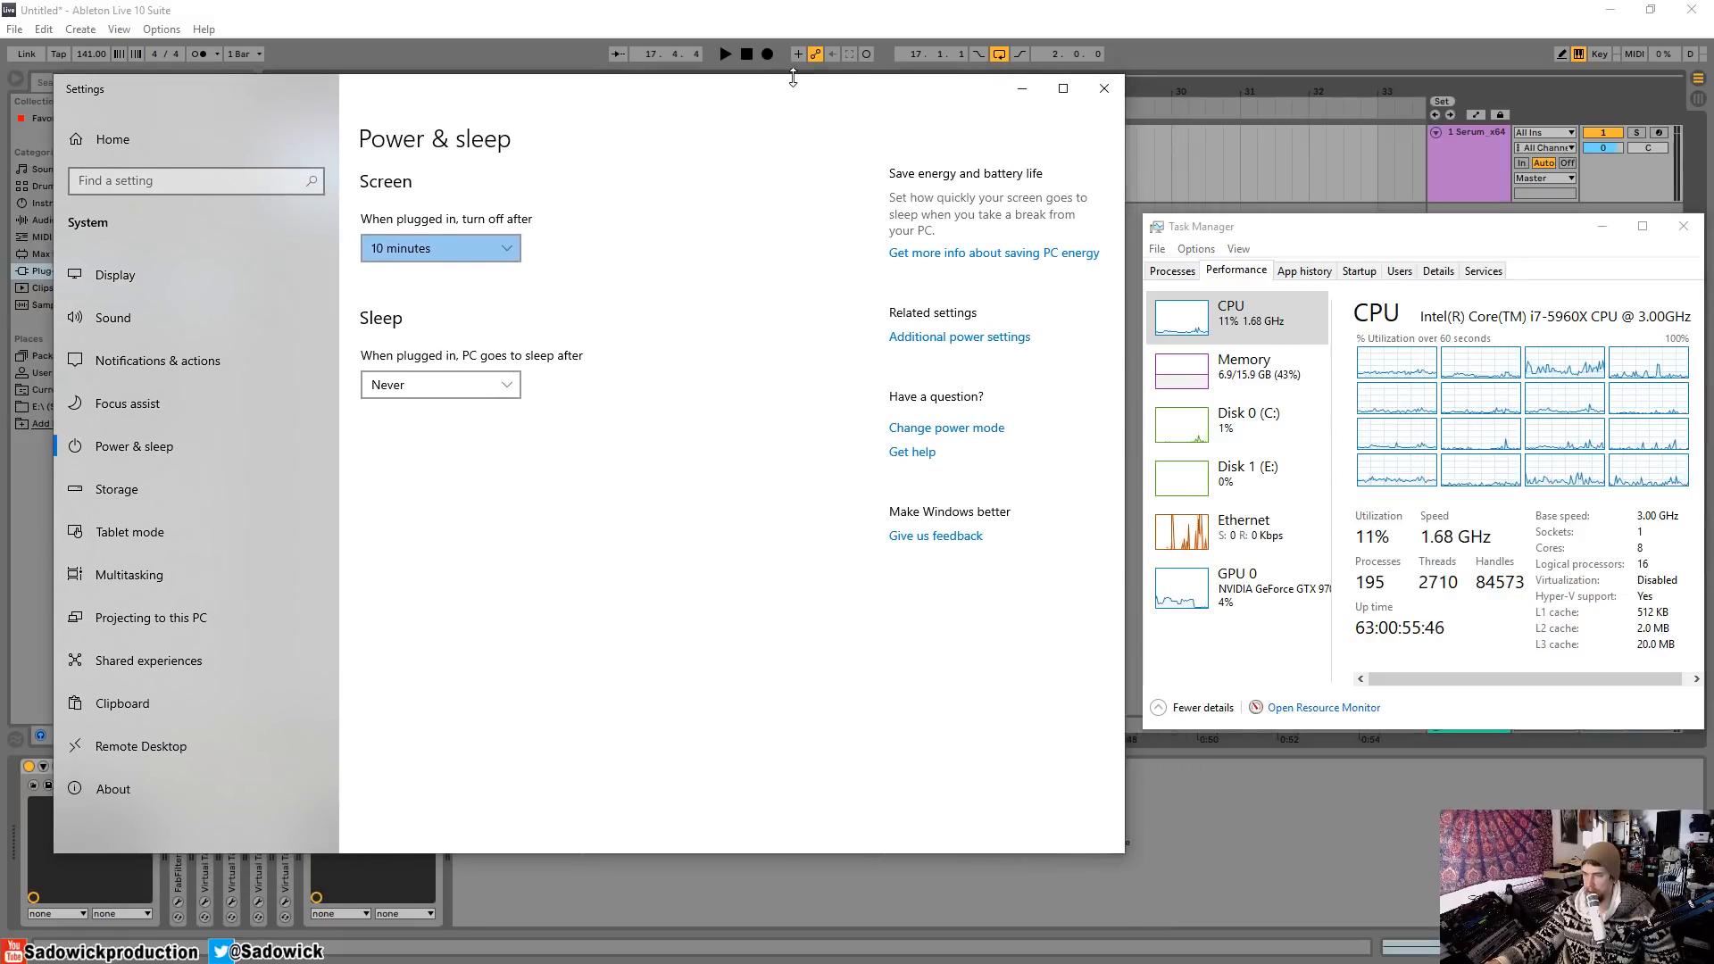
drag(785, 82, 761, 161)
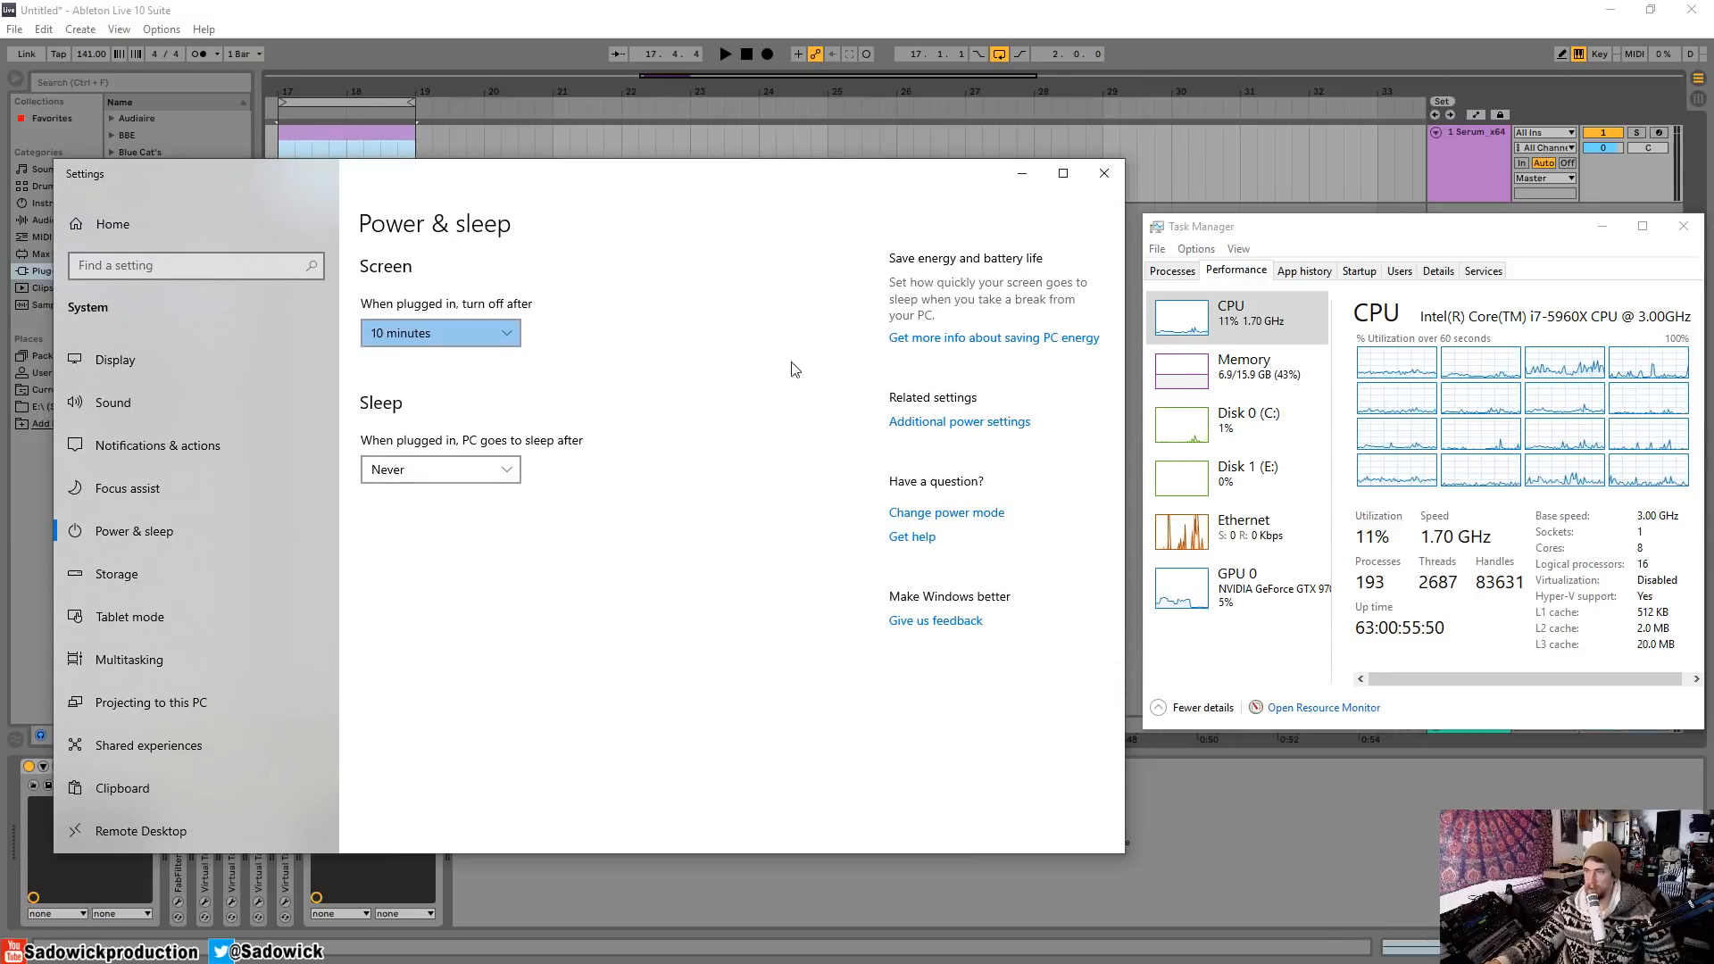
Open the Balanced power plan's advanced settings and look through the USB settings category.
click(948, 423)
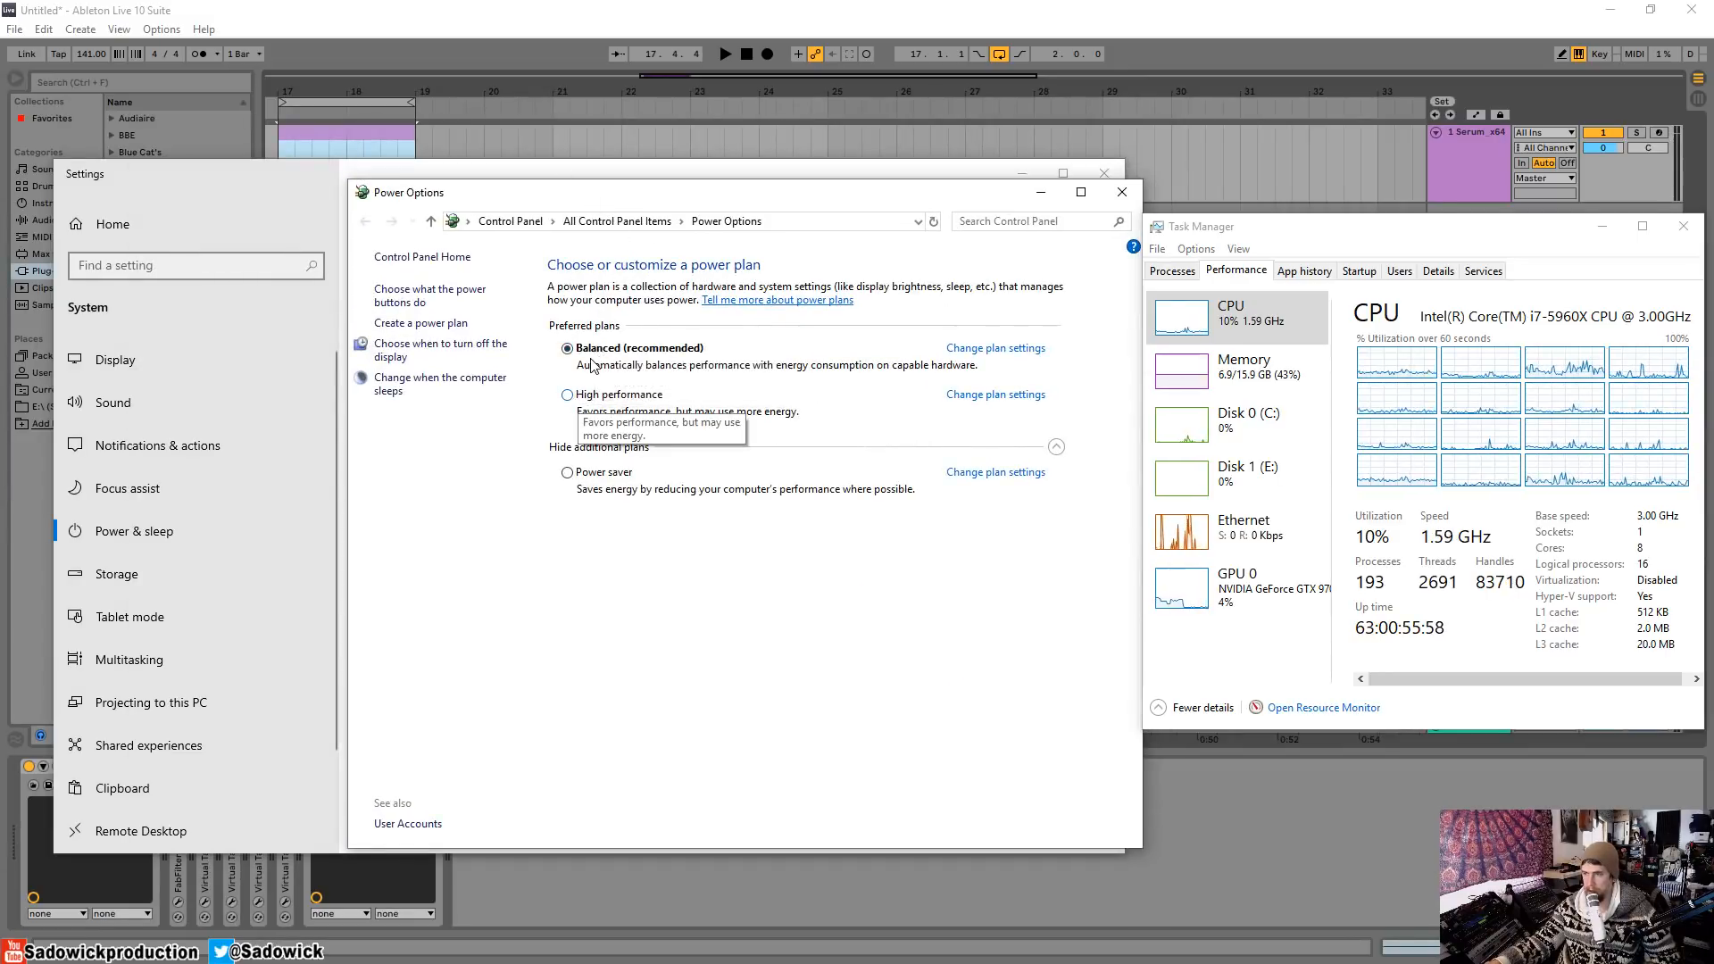
click(994, 349)
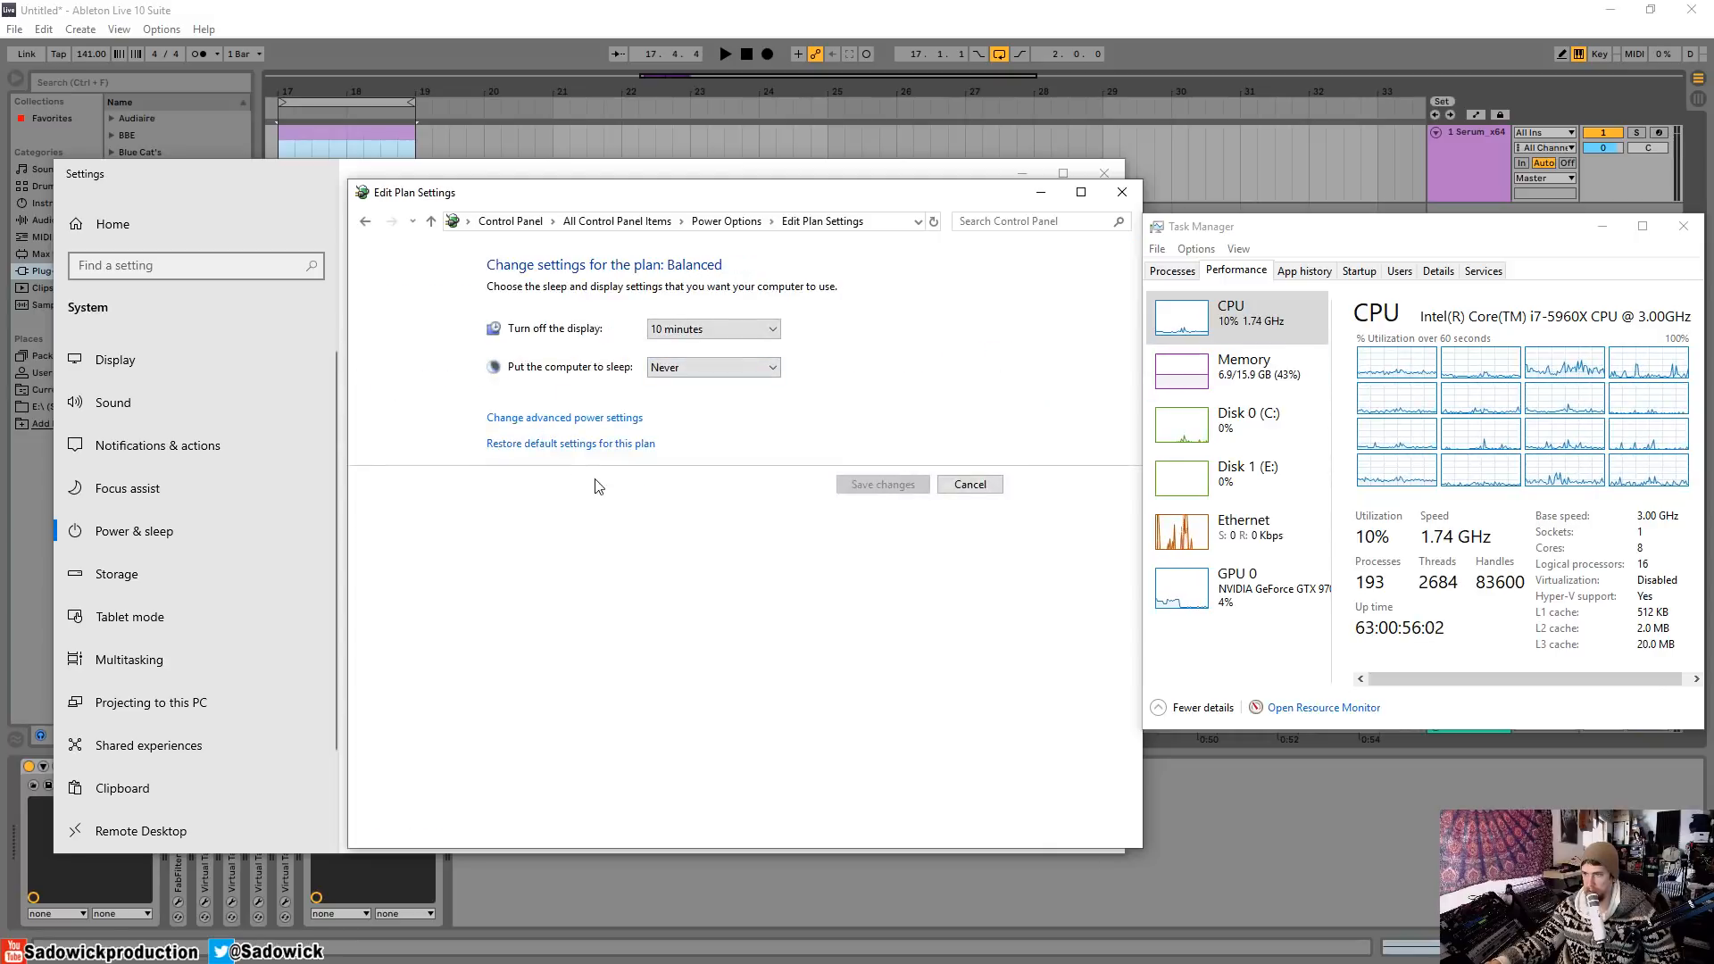
click(586, 419)
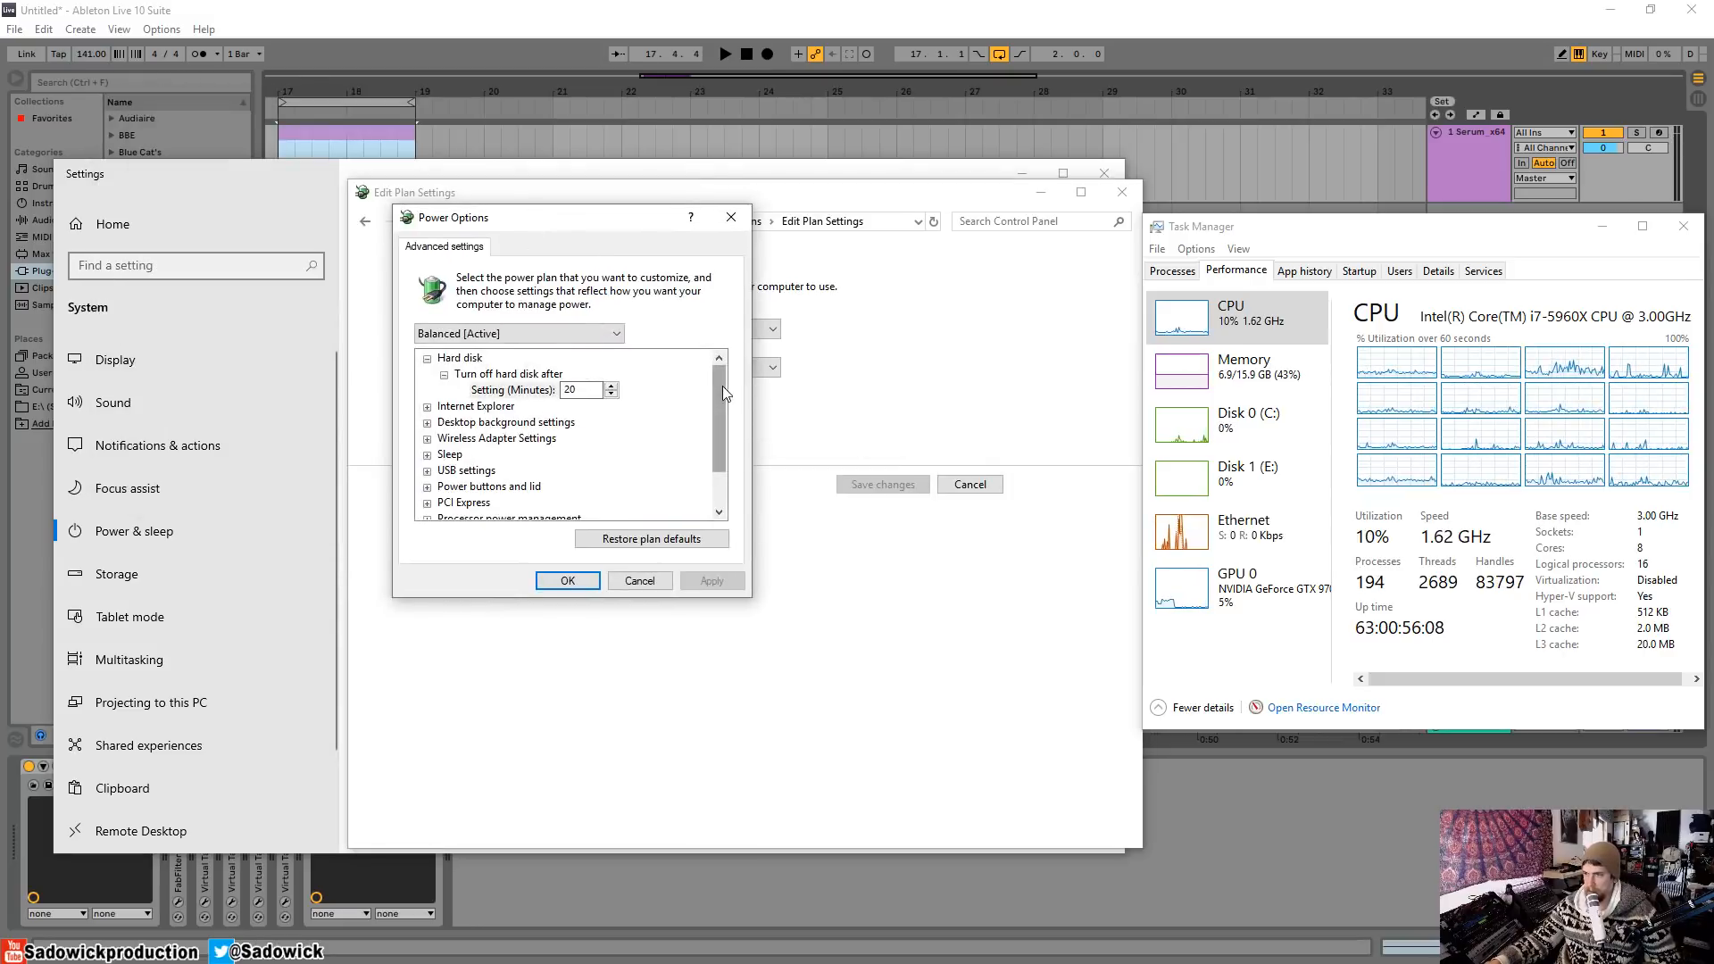
scroll(722, 386, down, 1)
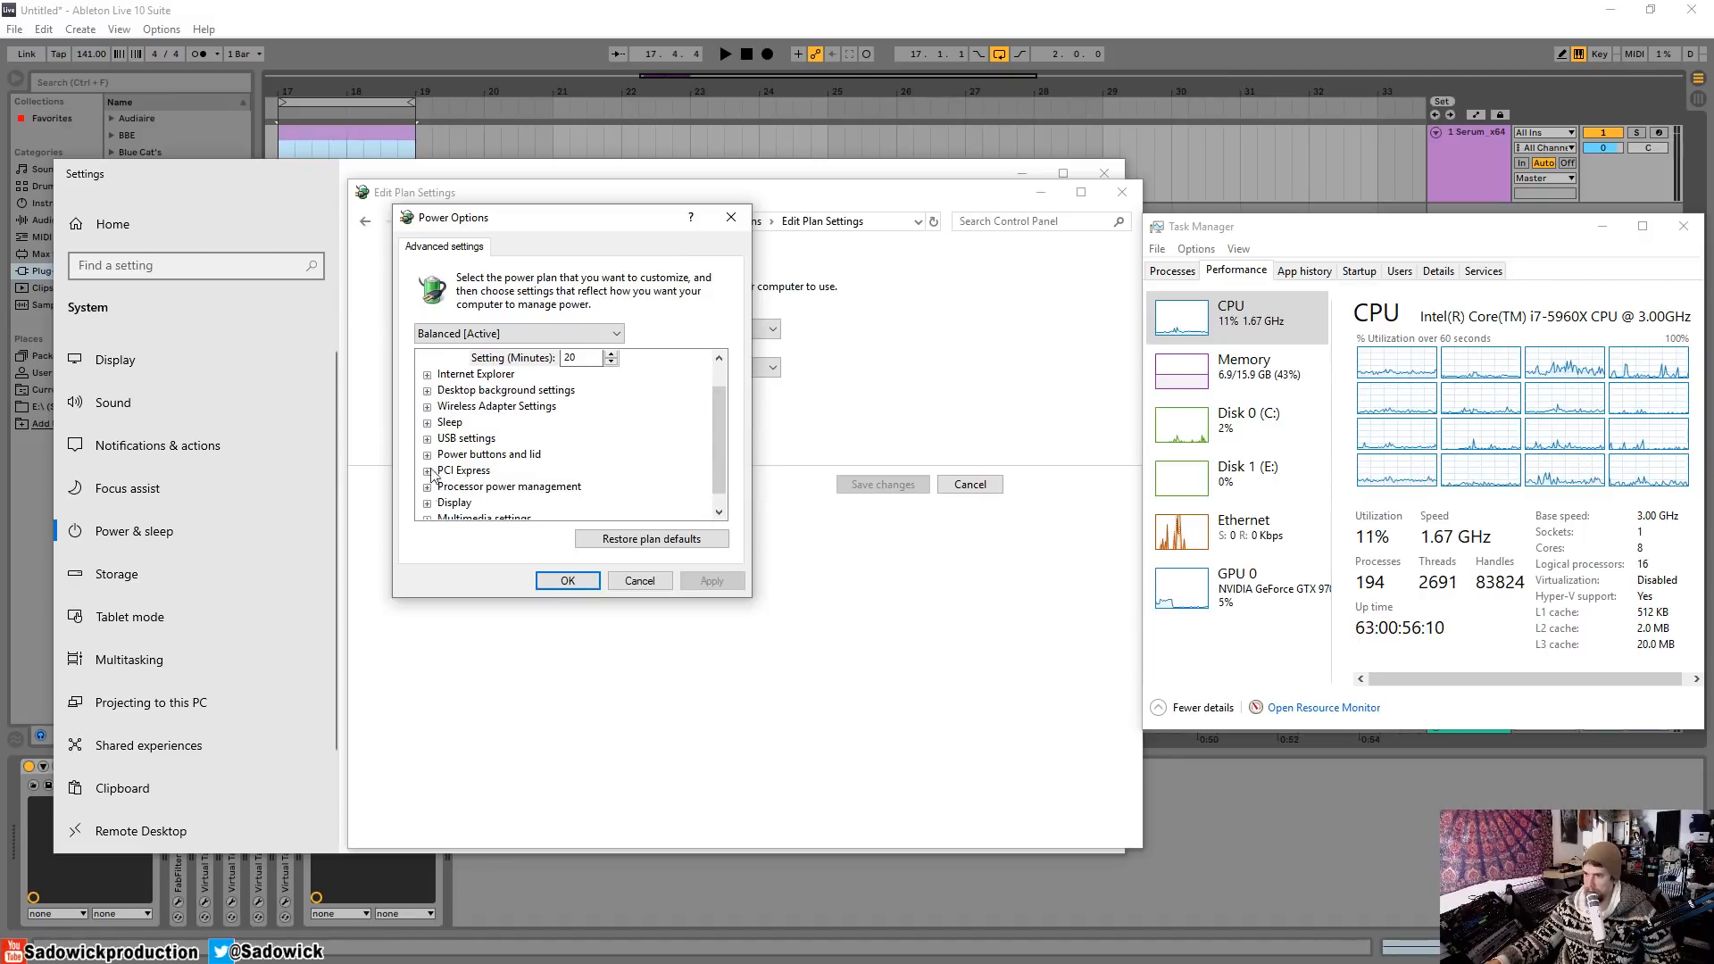
click(427, 438)
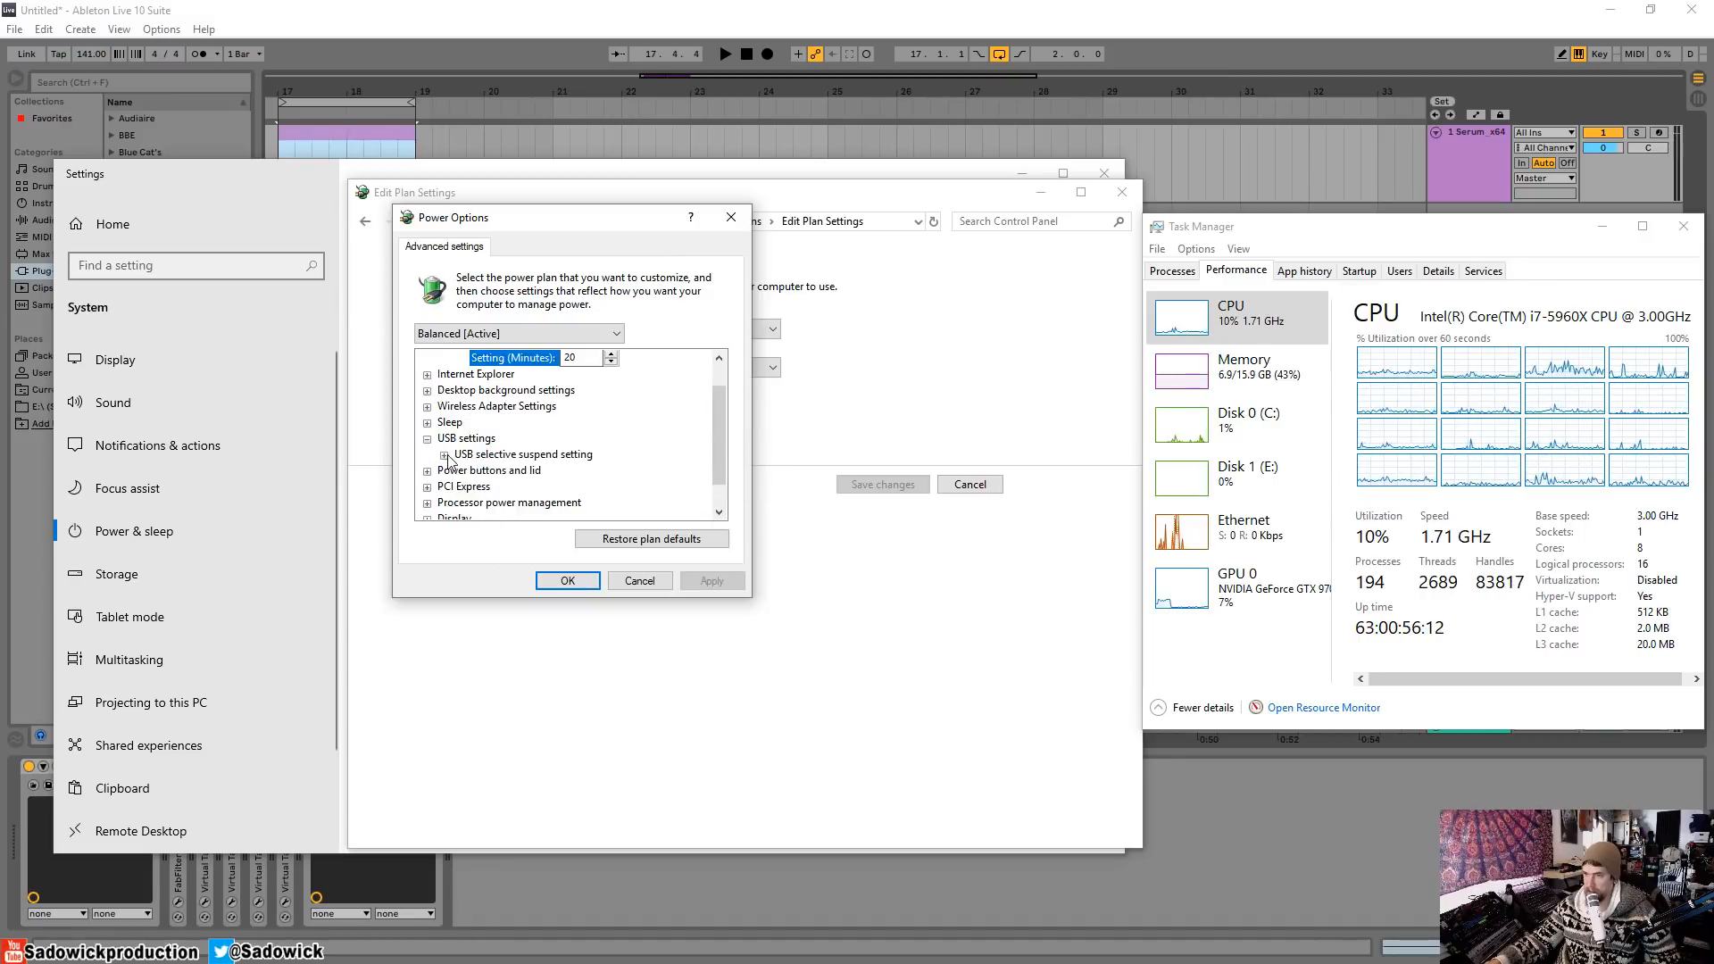
click(444, 455)
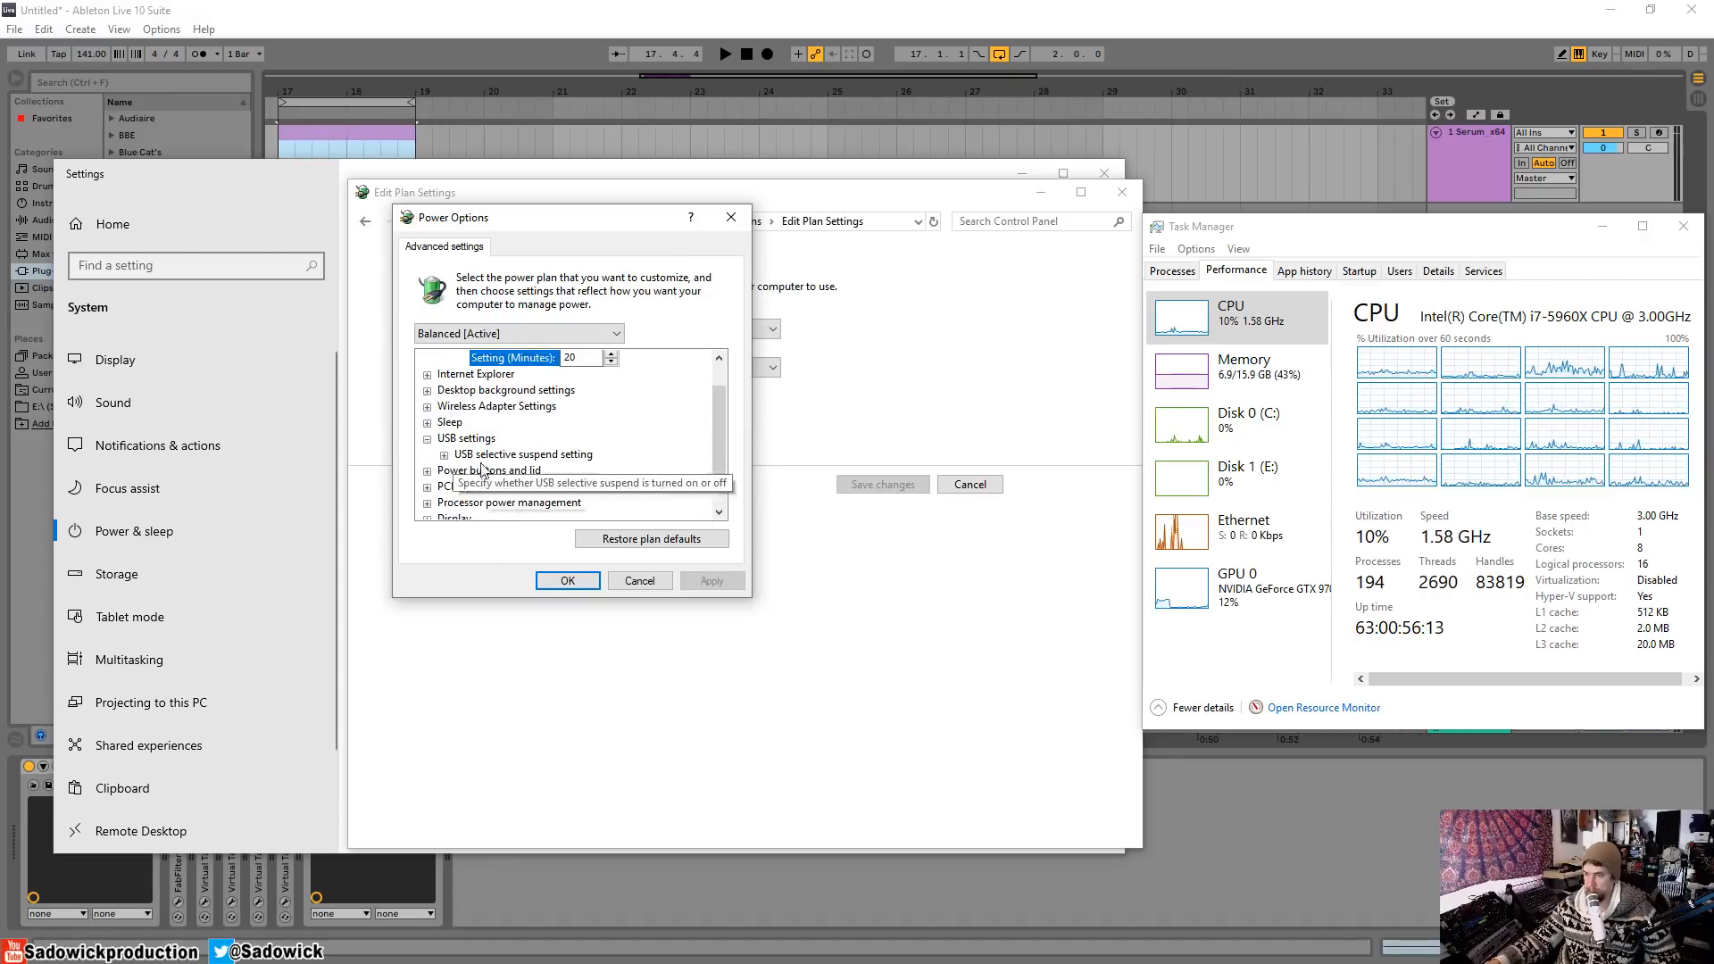
click(427, 438)
scroll(712, 419, down, 1)
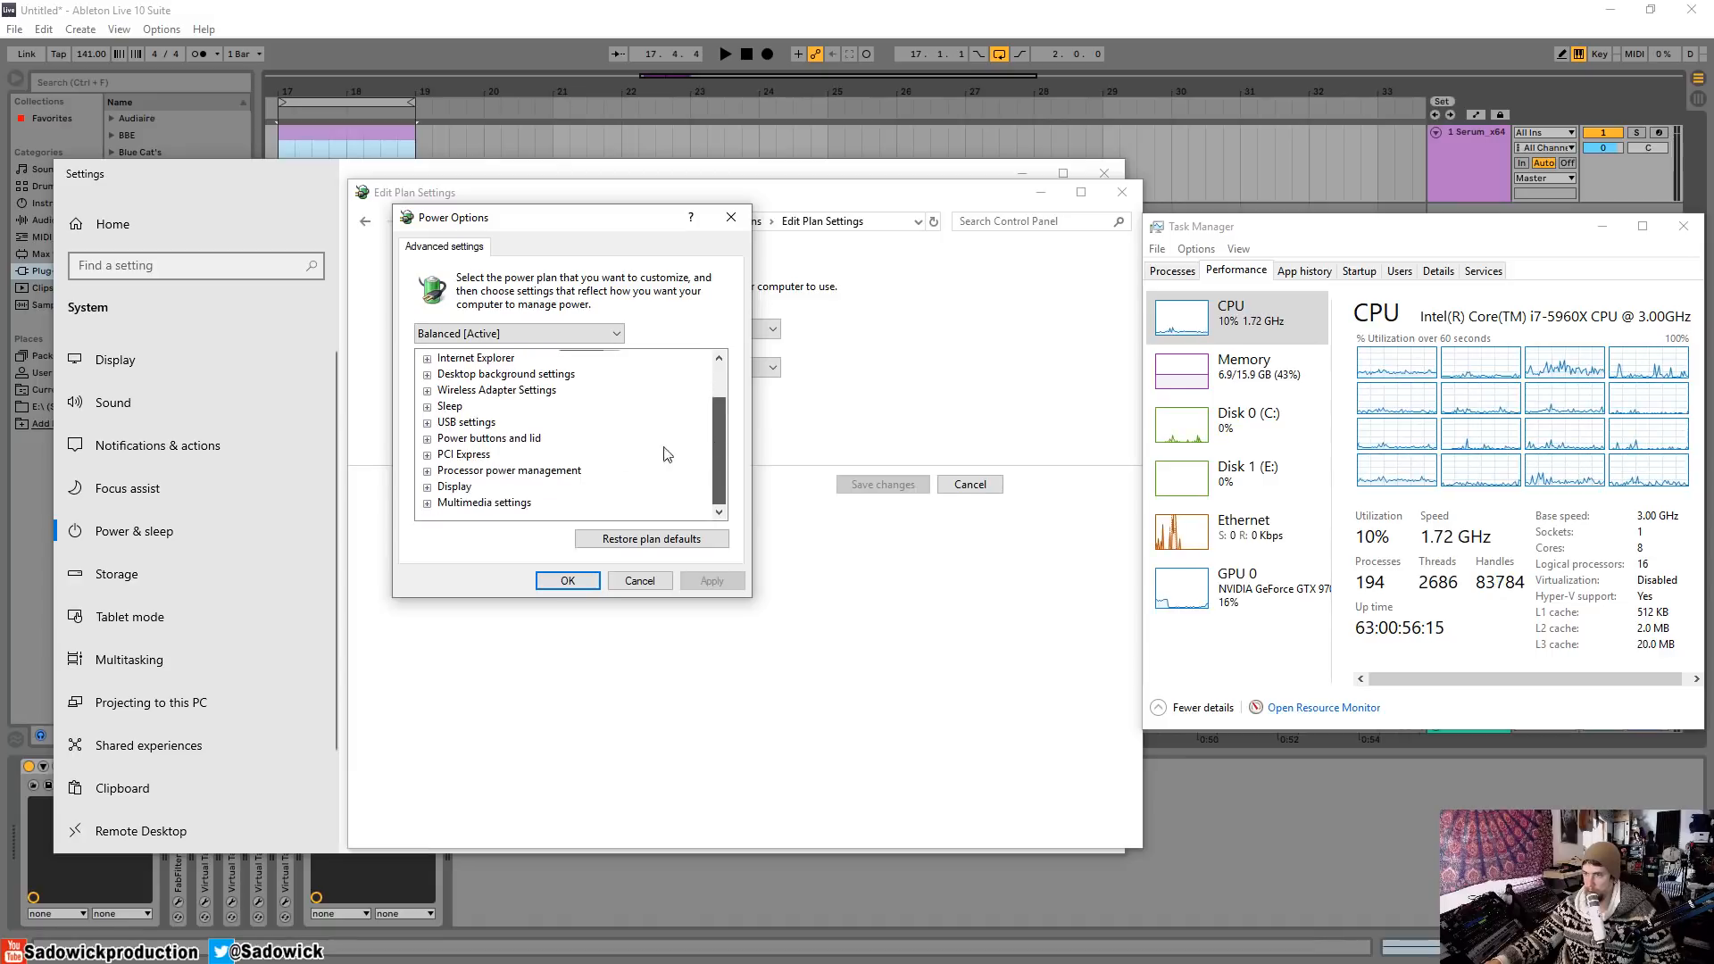
Check the Balanced plan's minimum and maximum processor state under processor power management, and close the advanced settings.
click(426, 472)
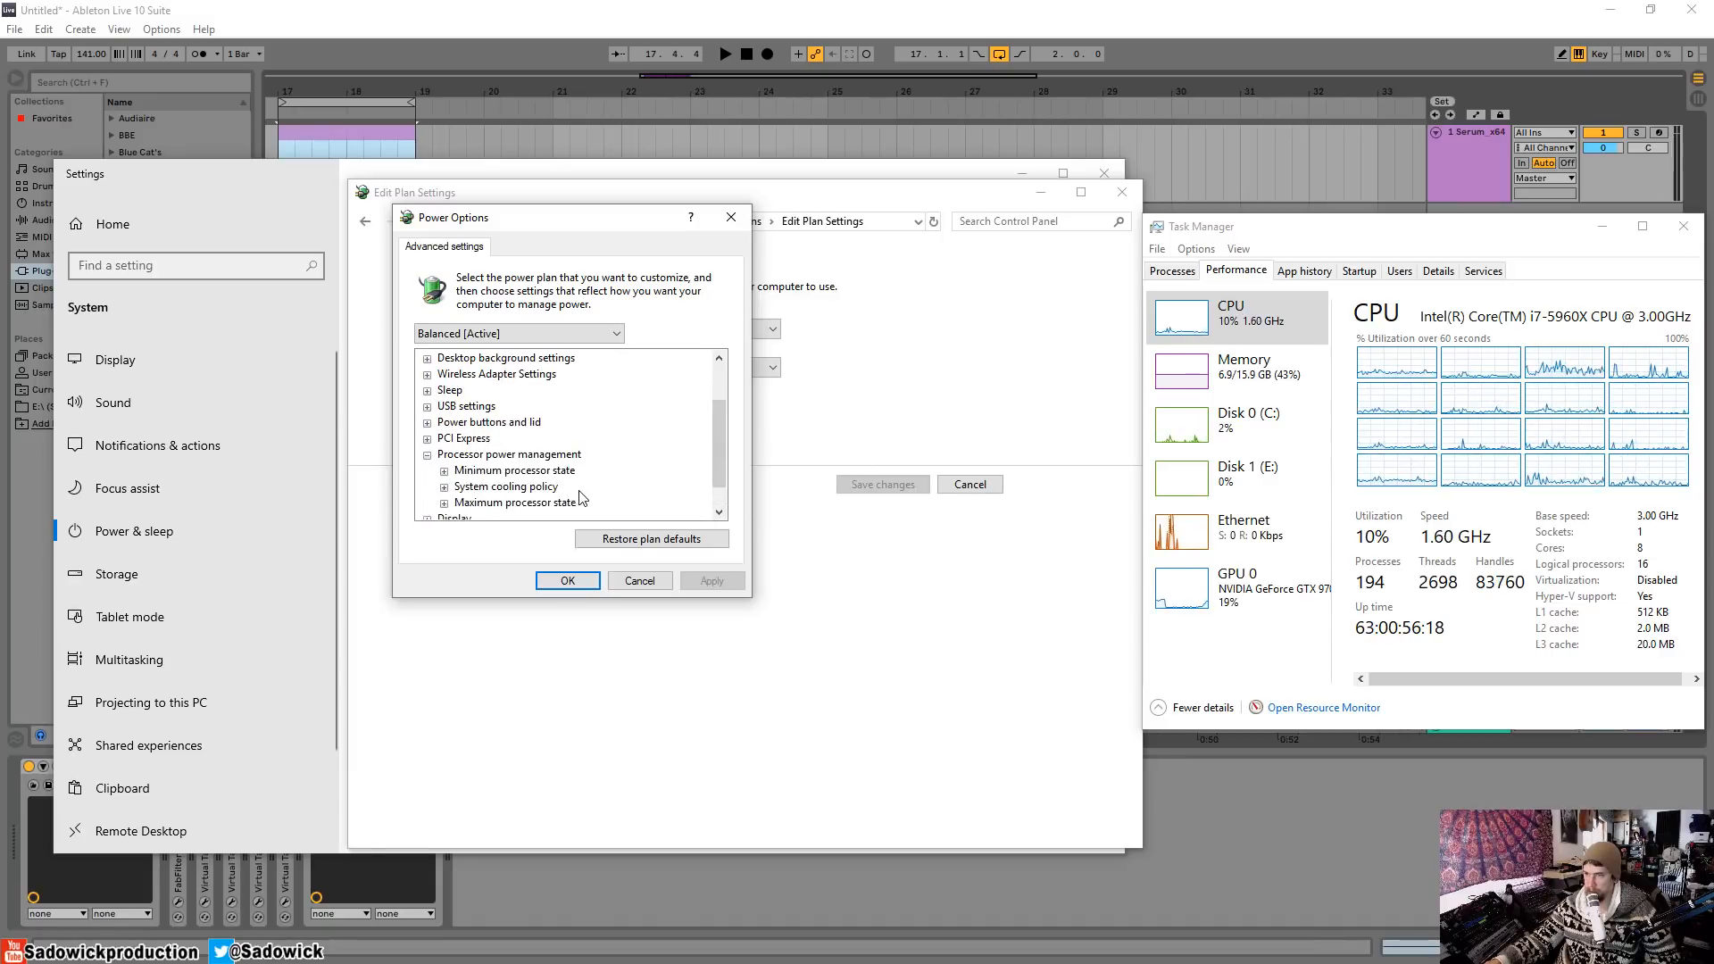
click(443, 471)
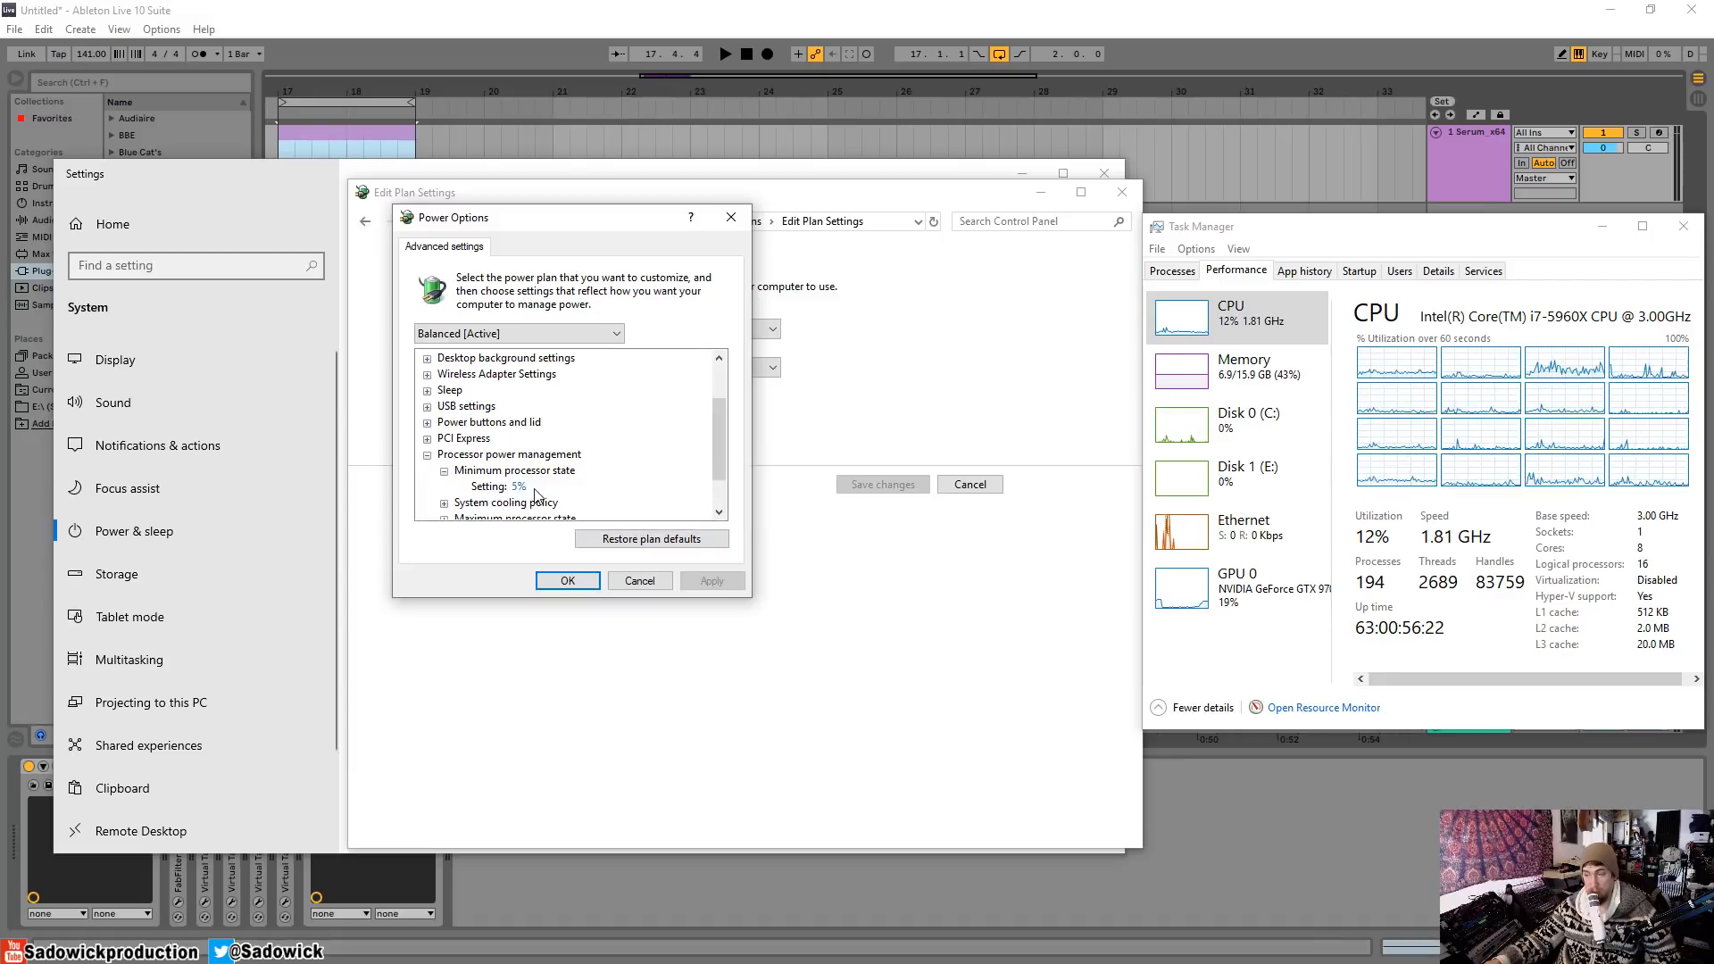
drag(725, 455, 720, 478)
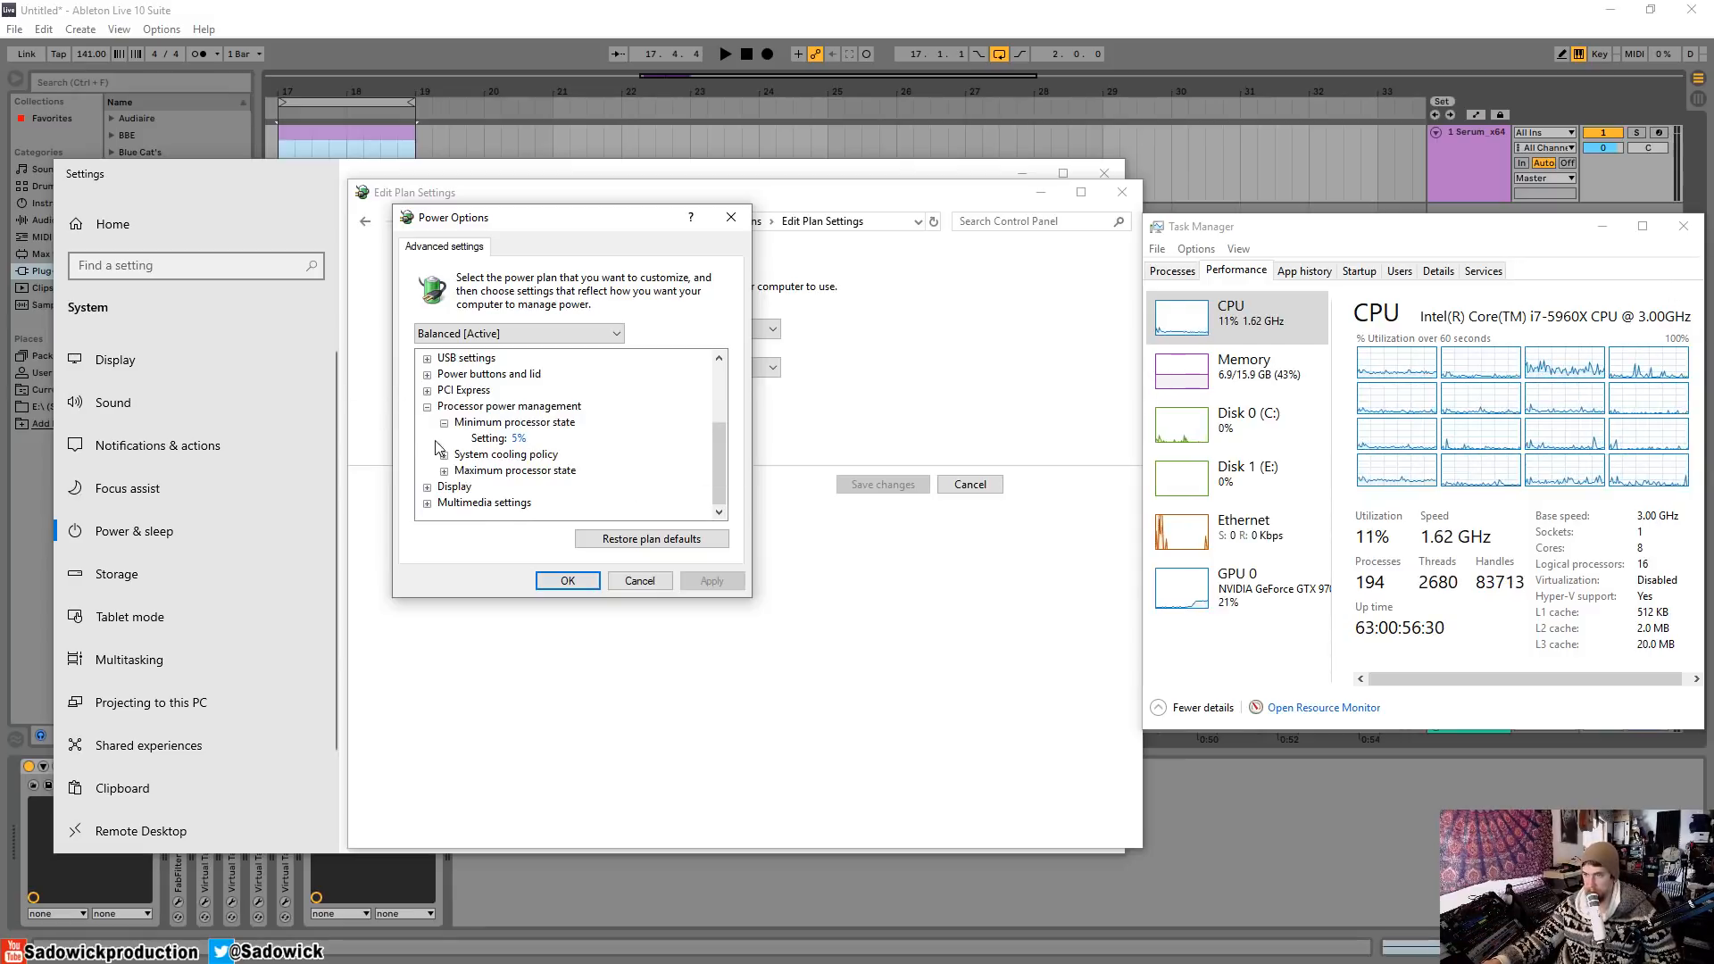
click(443, 472)
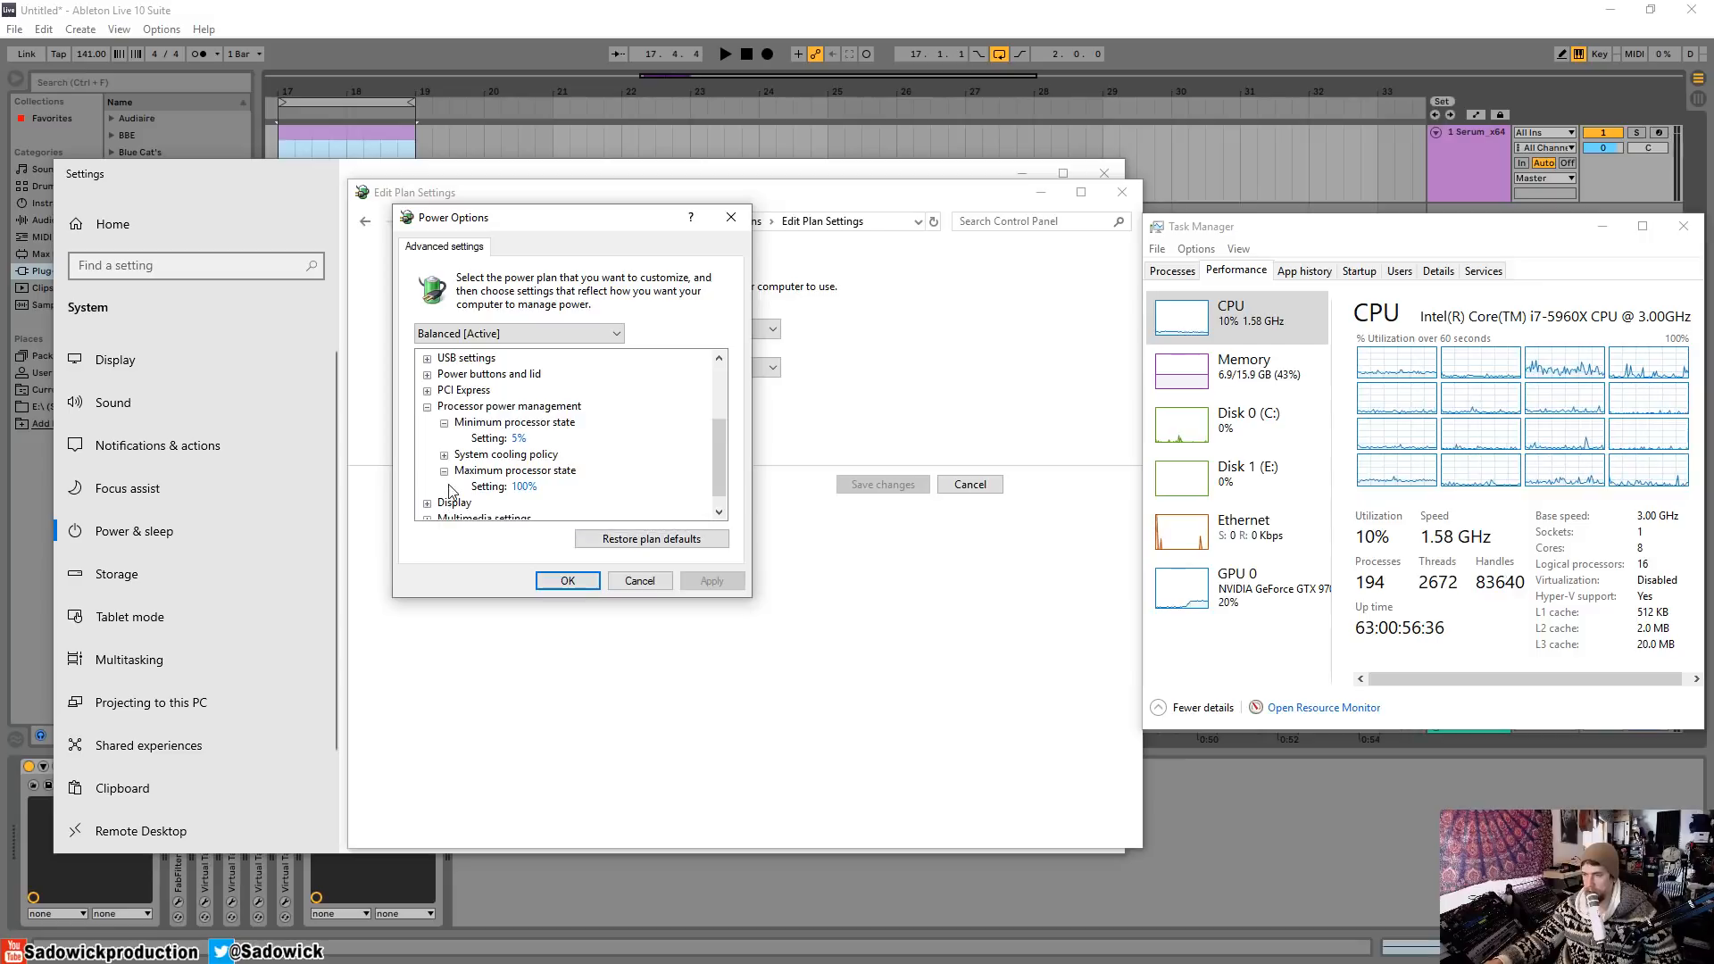
click(734, 219)
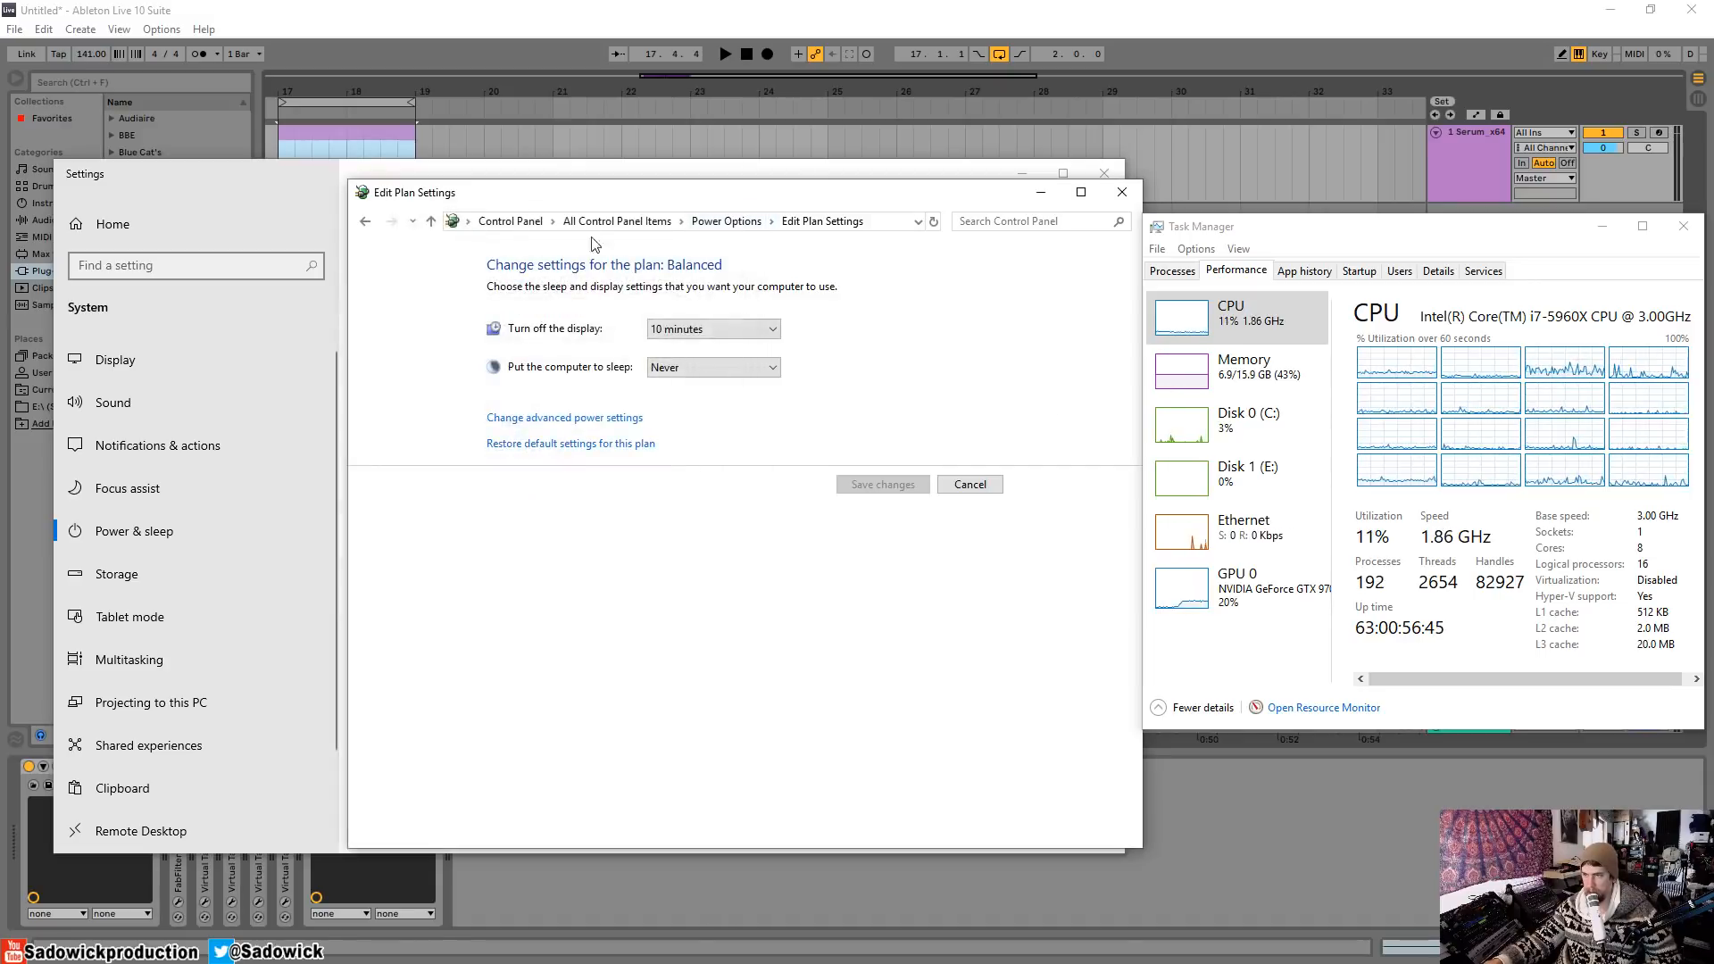
Return to the power plan list and open the advanced power settings of the High performance plan.
click(365, 221)
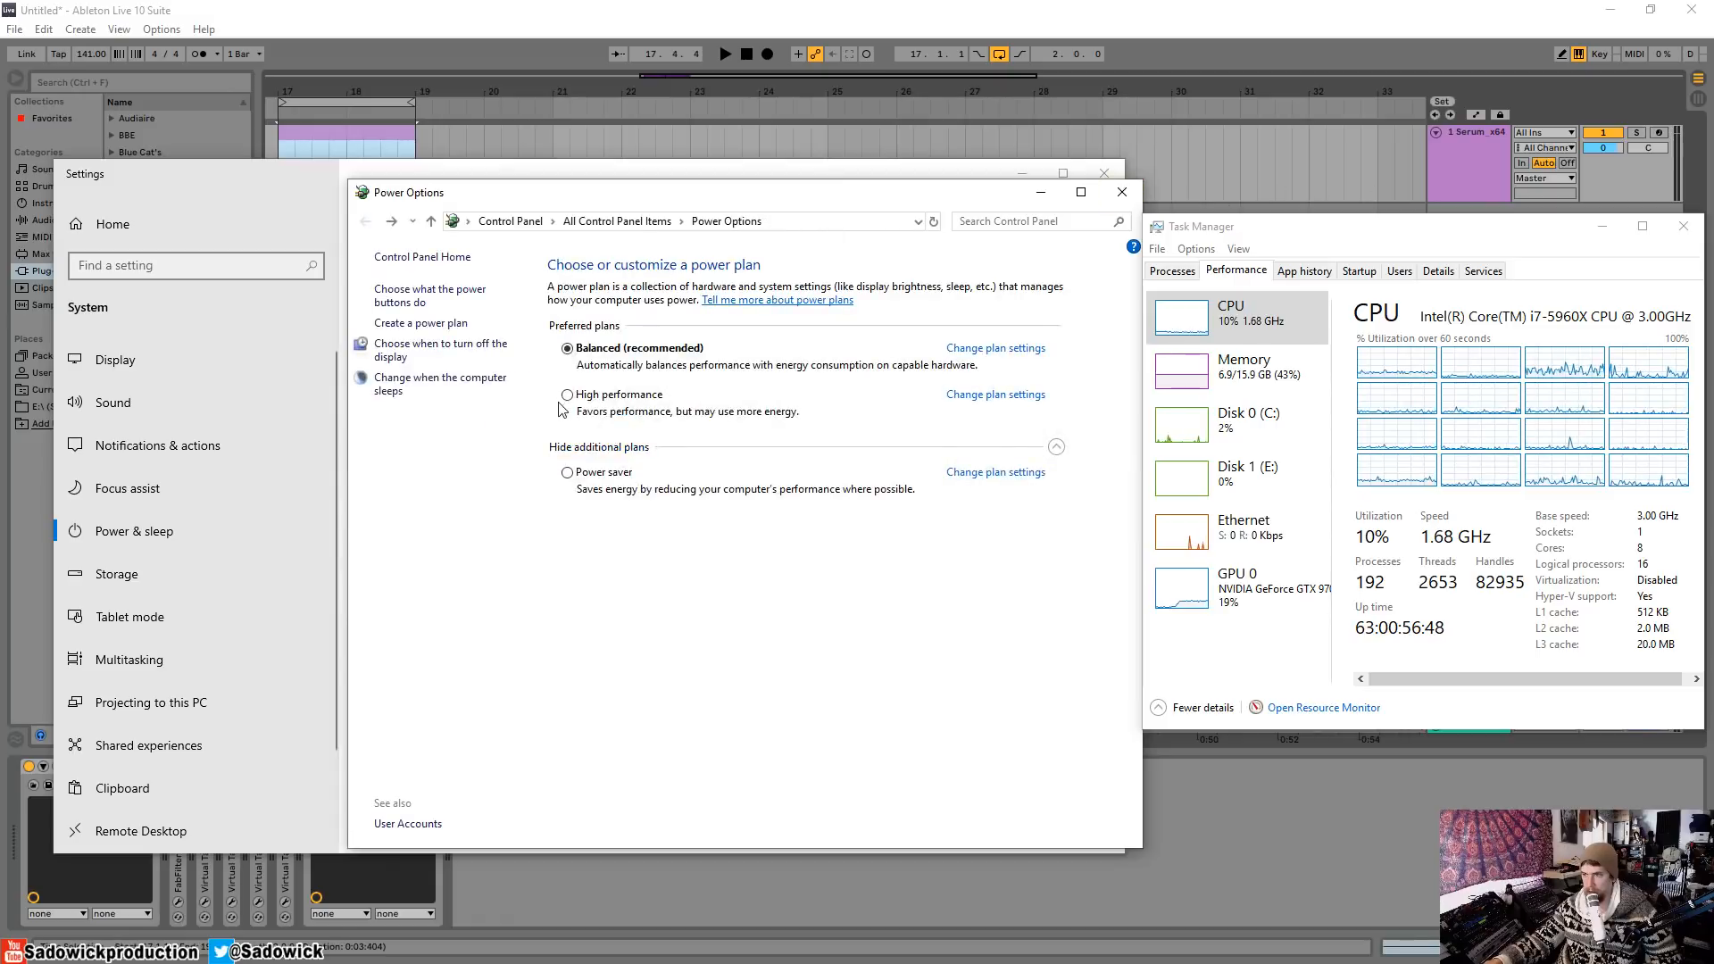
click(998, 396)
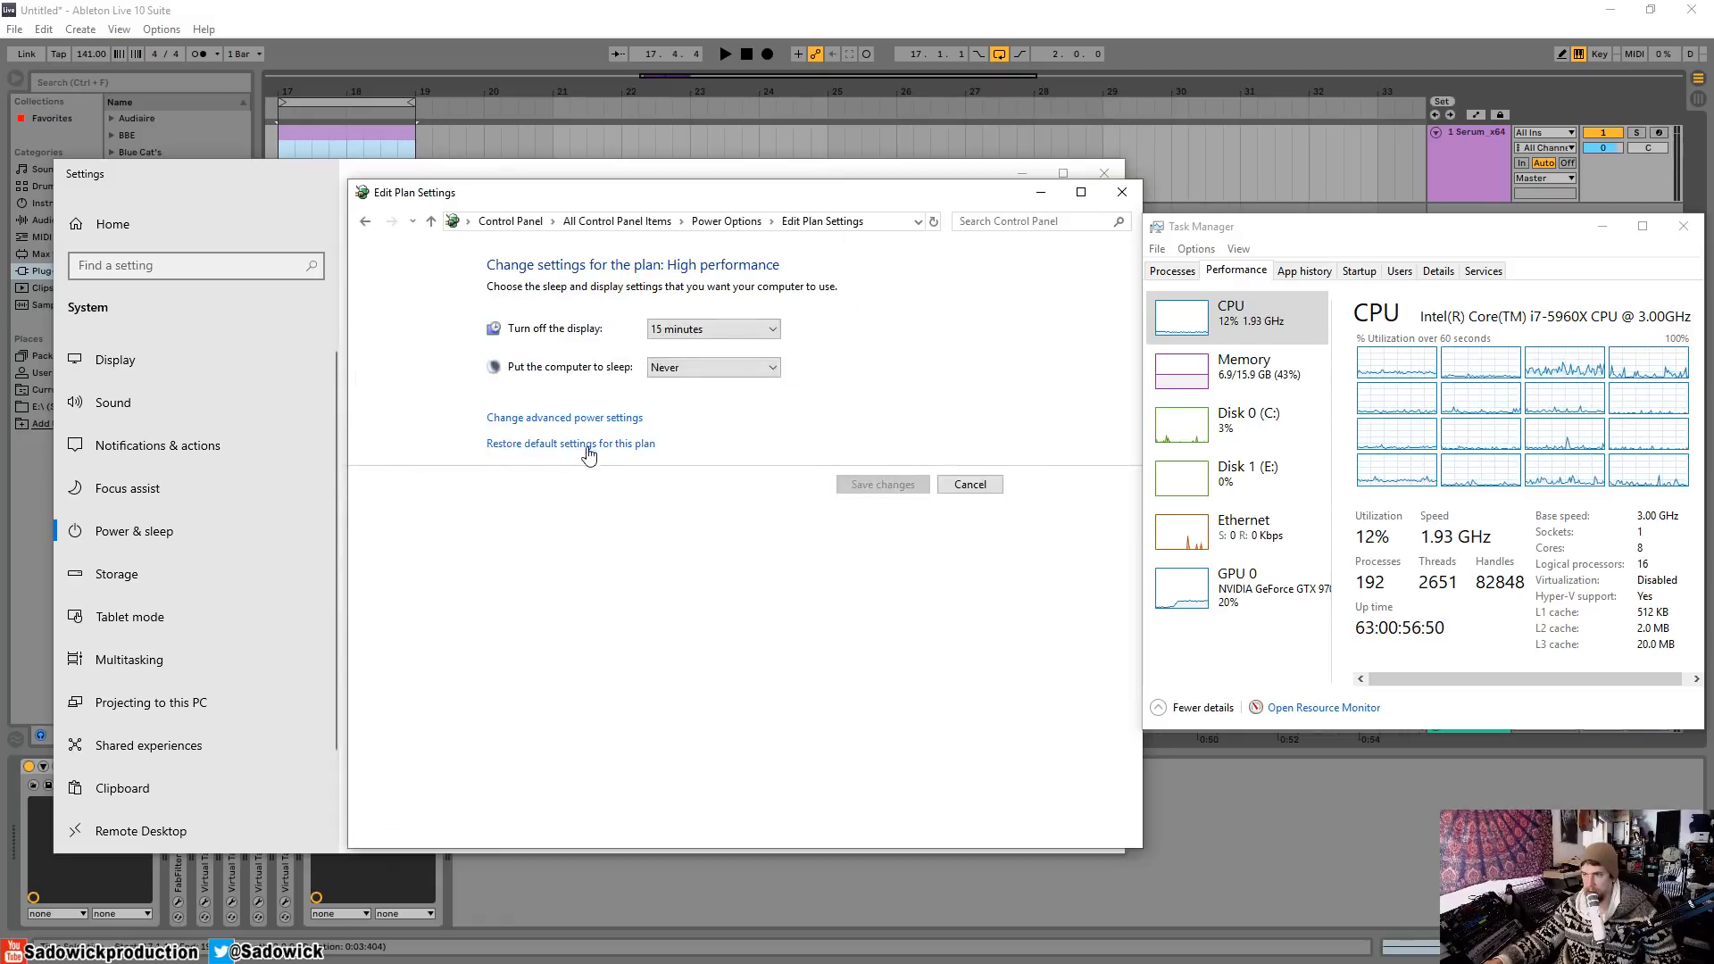
click(568, 420)
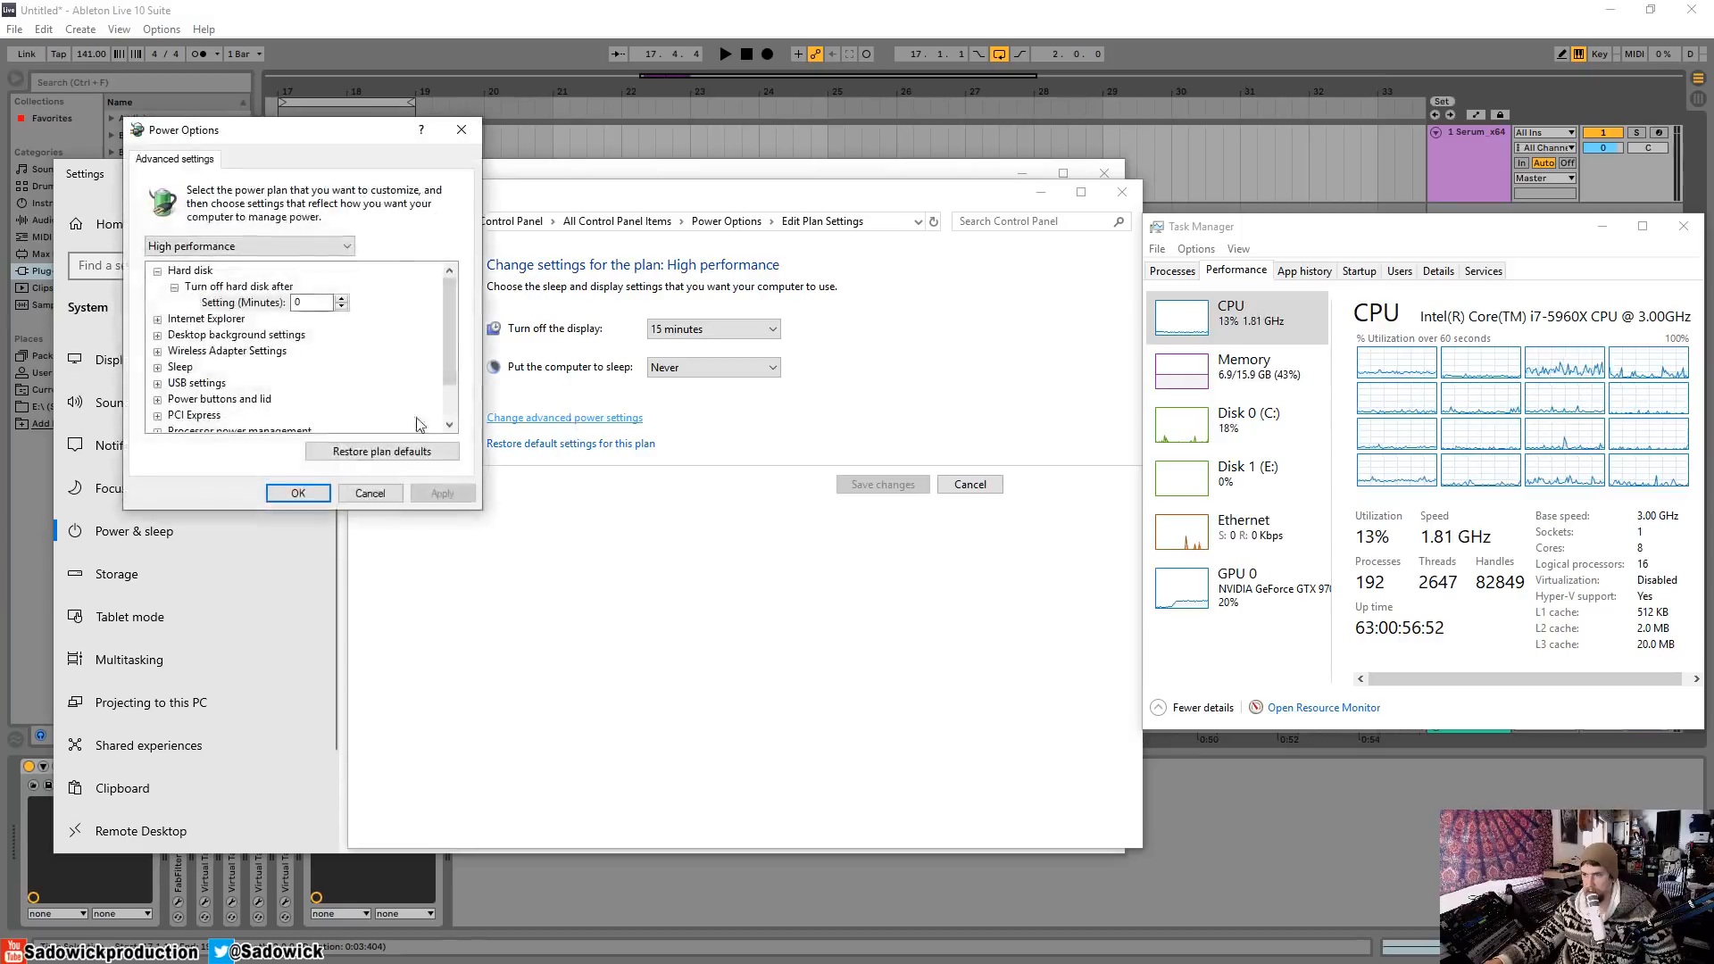
Check the High performance plan's minimum and maximum processor state under processor power management.
drag(453, 323, 442, 409)
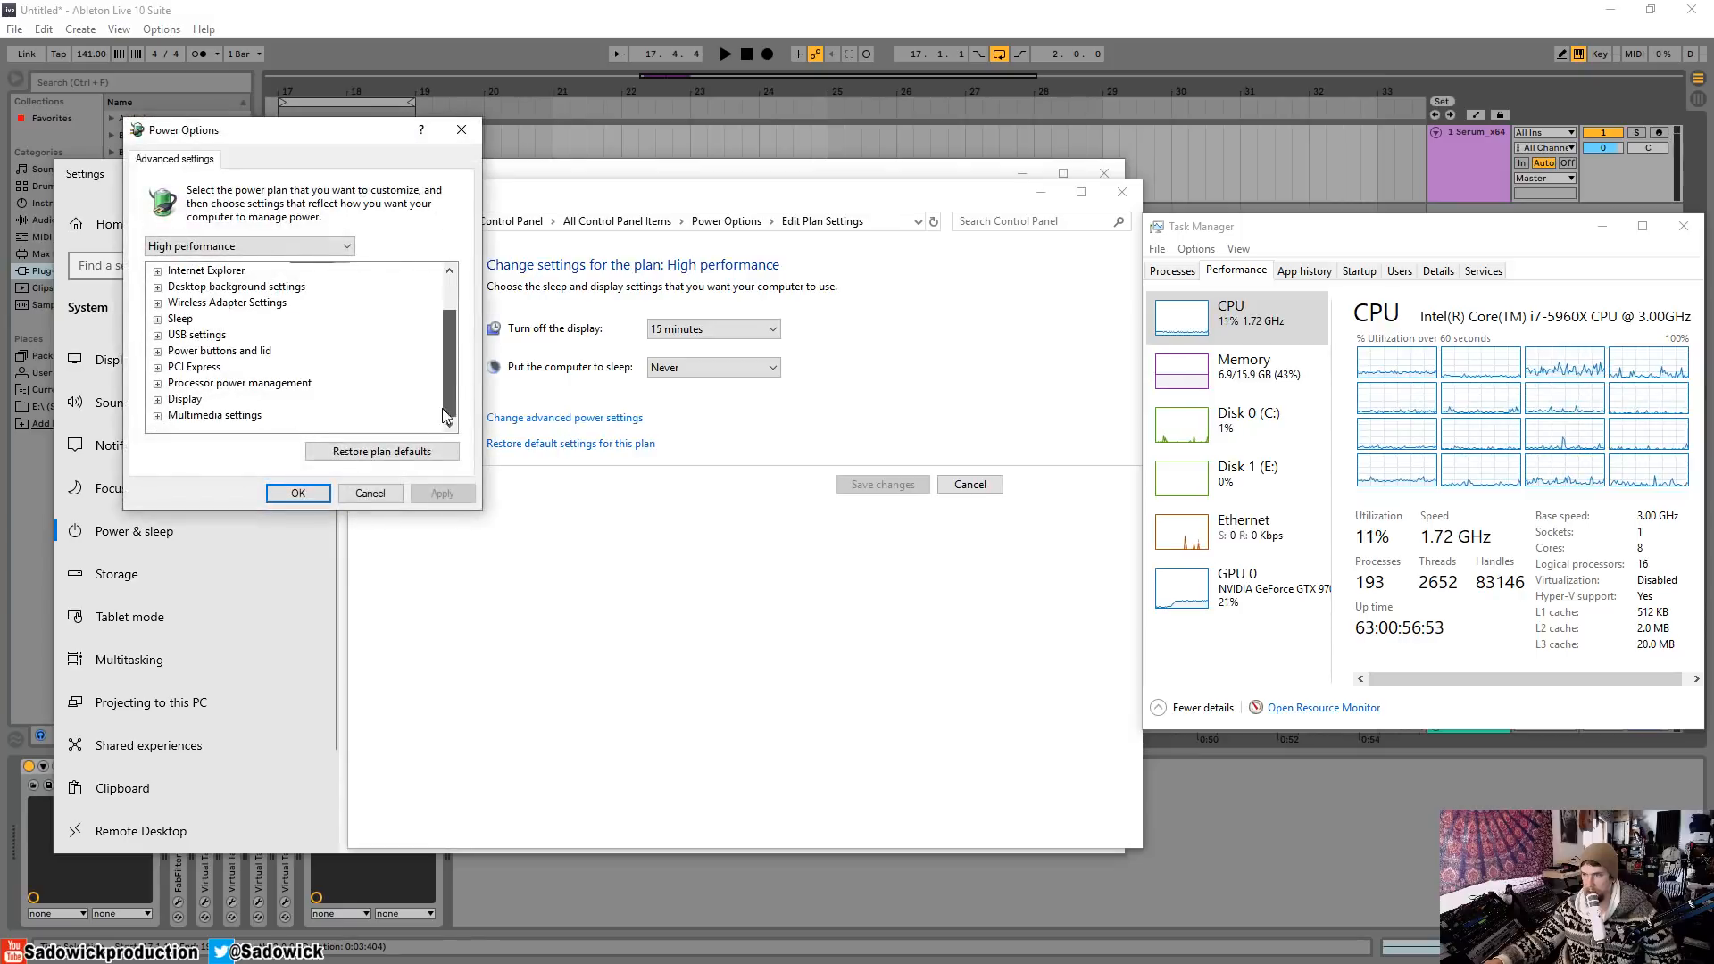
click(157, 384)
click(175, 384)
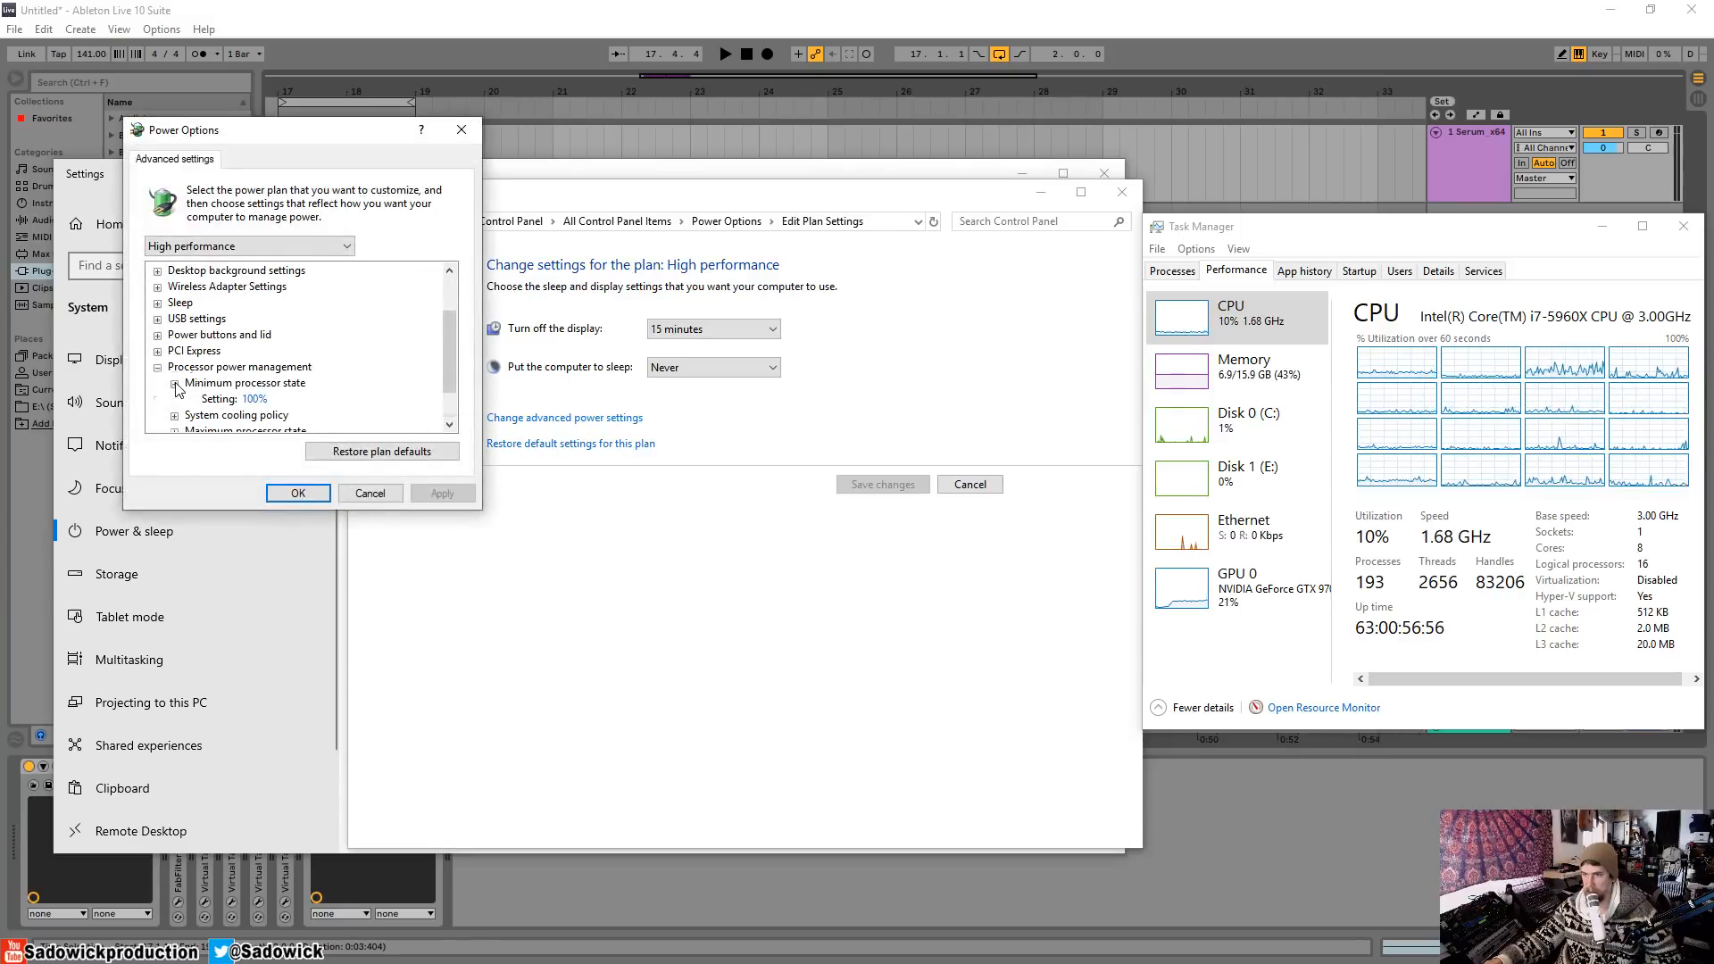
scroll(181, 382, down, 1)
click(176, 383)
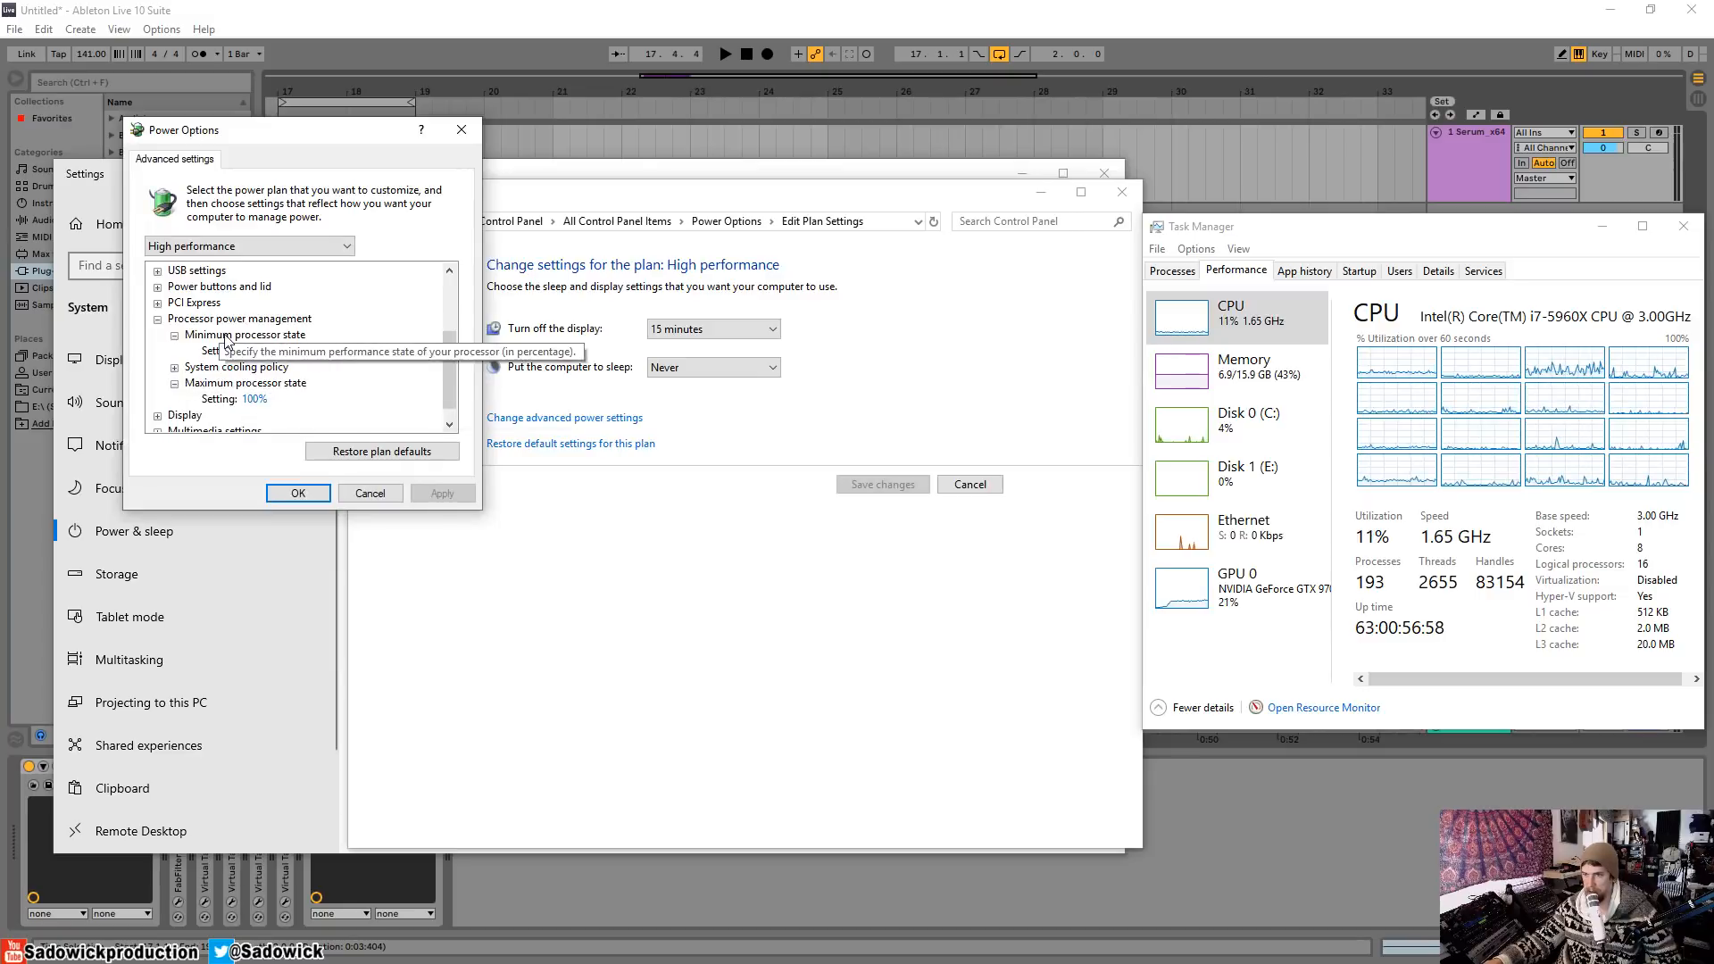
Check the High performance plan's USB selective suspend and PCI Express link state power management settings, and close the advanced settings.
click(157, 270)
click(175, 287)
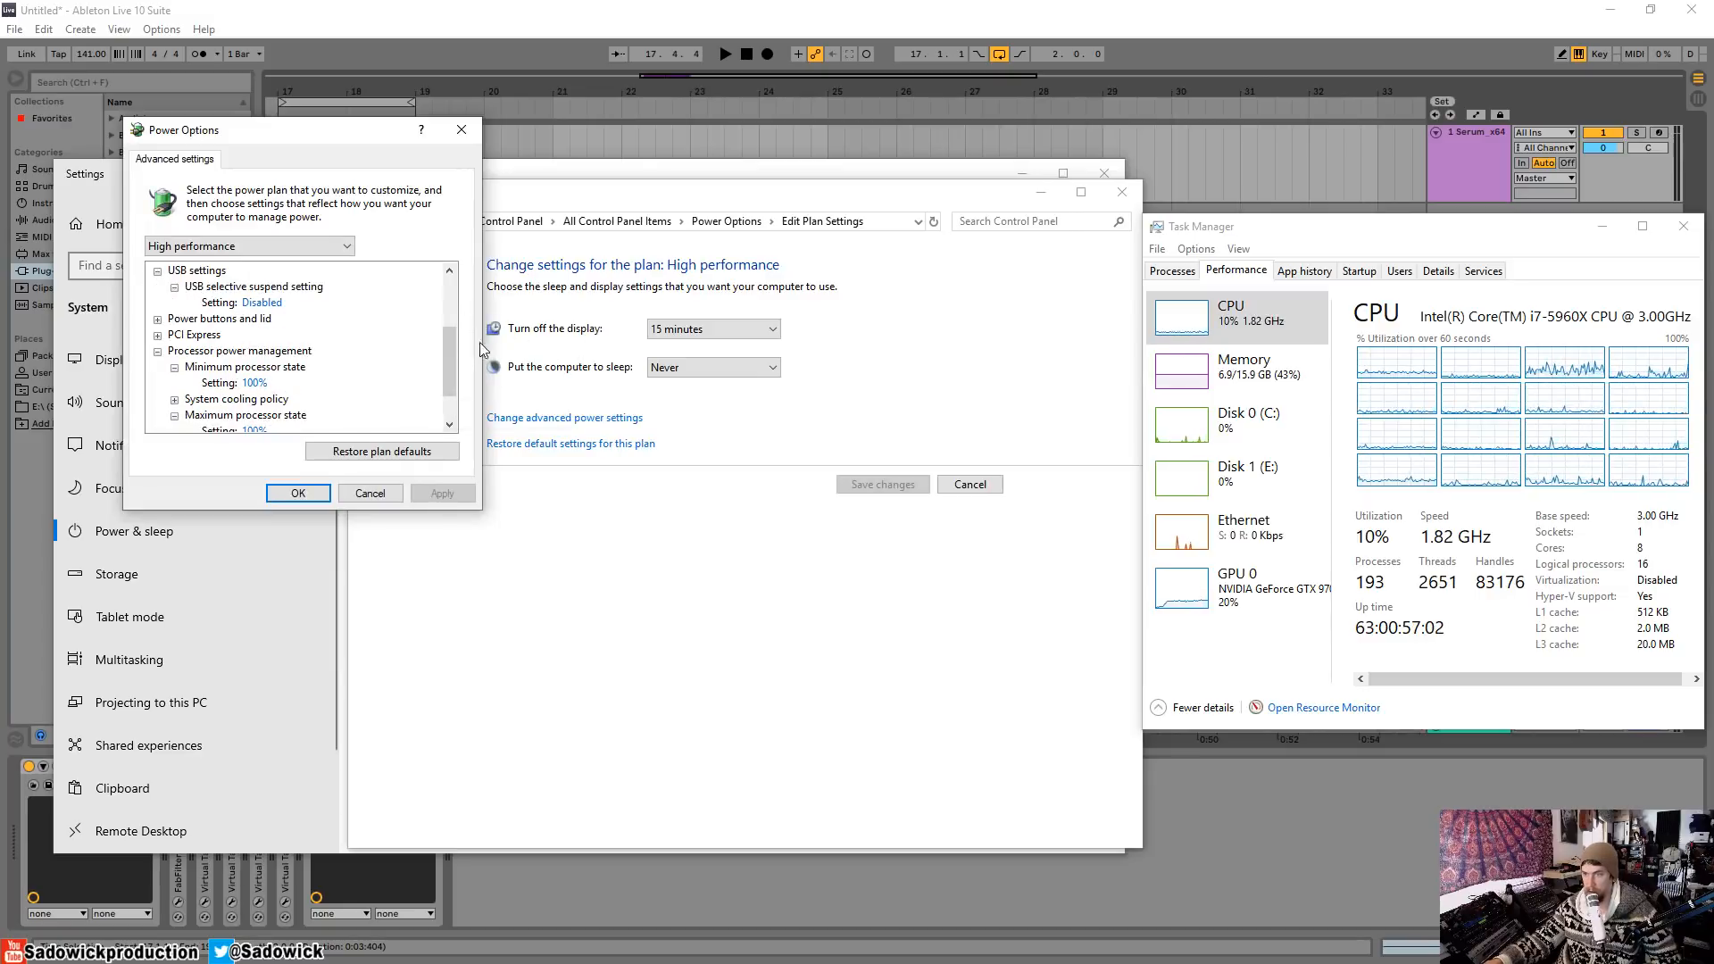
click(158, 335)
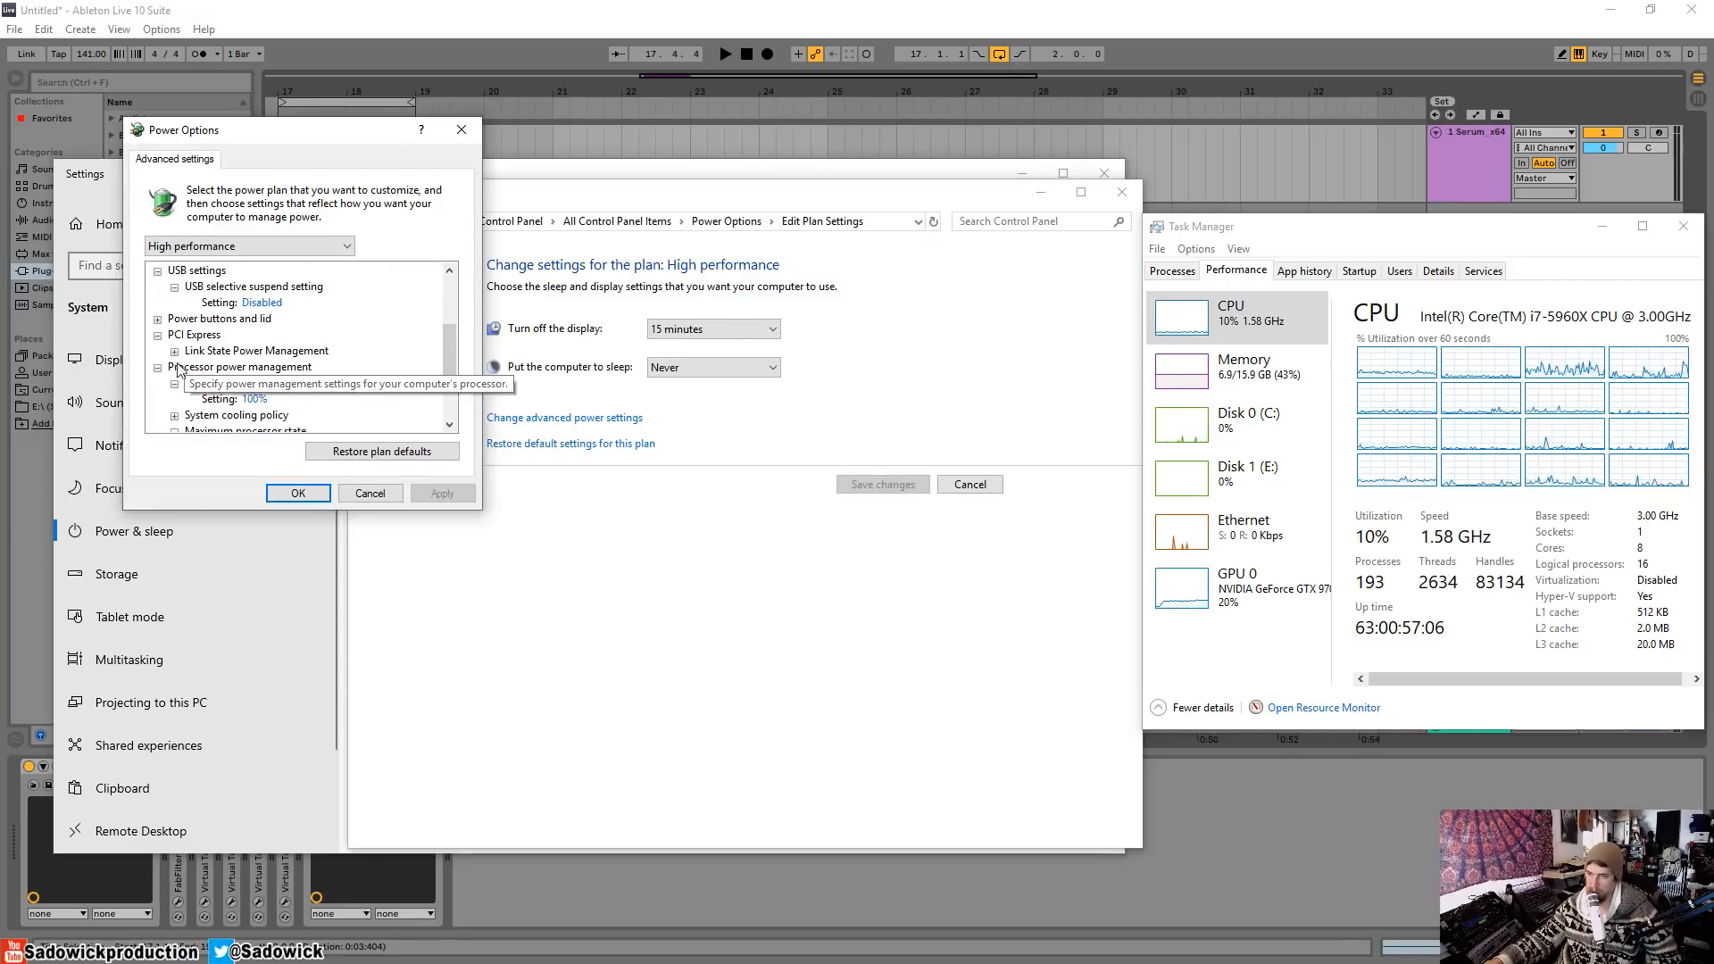
click(174, 352)
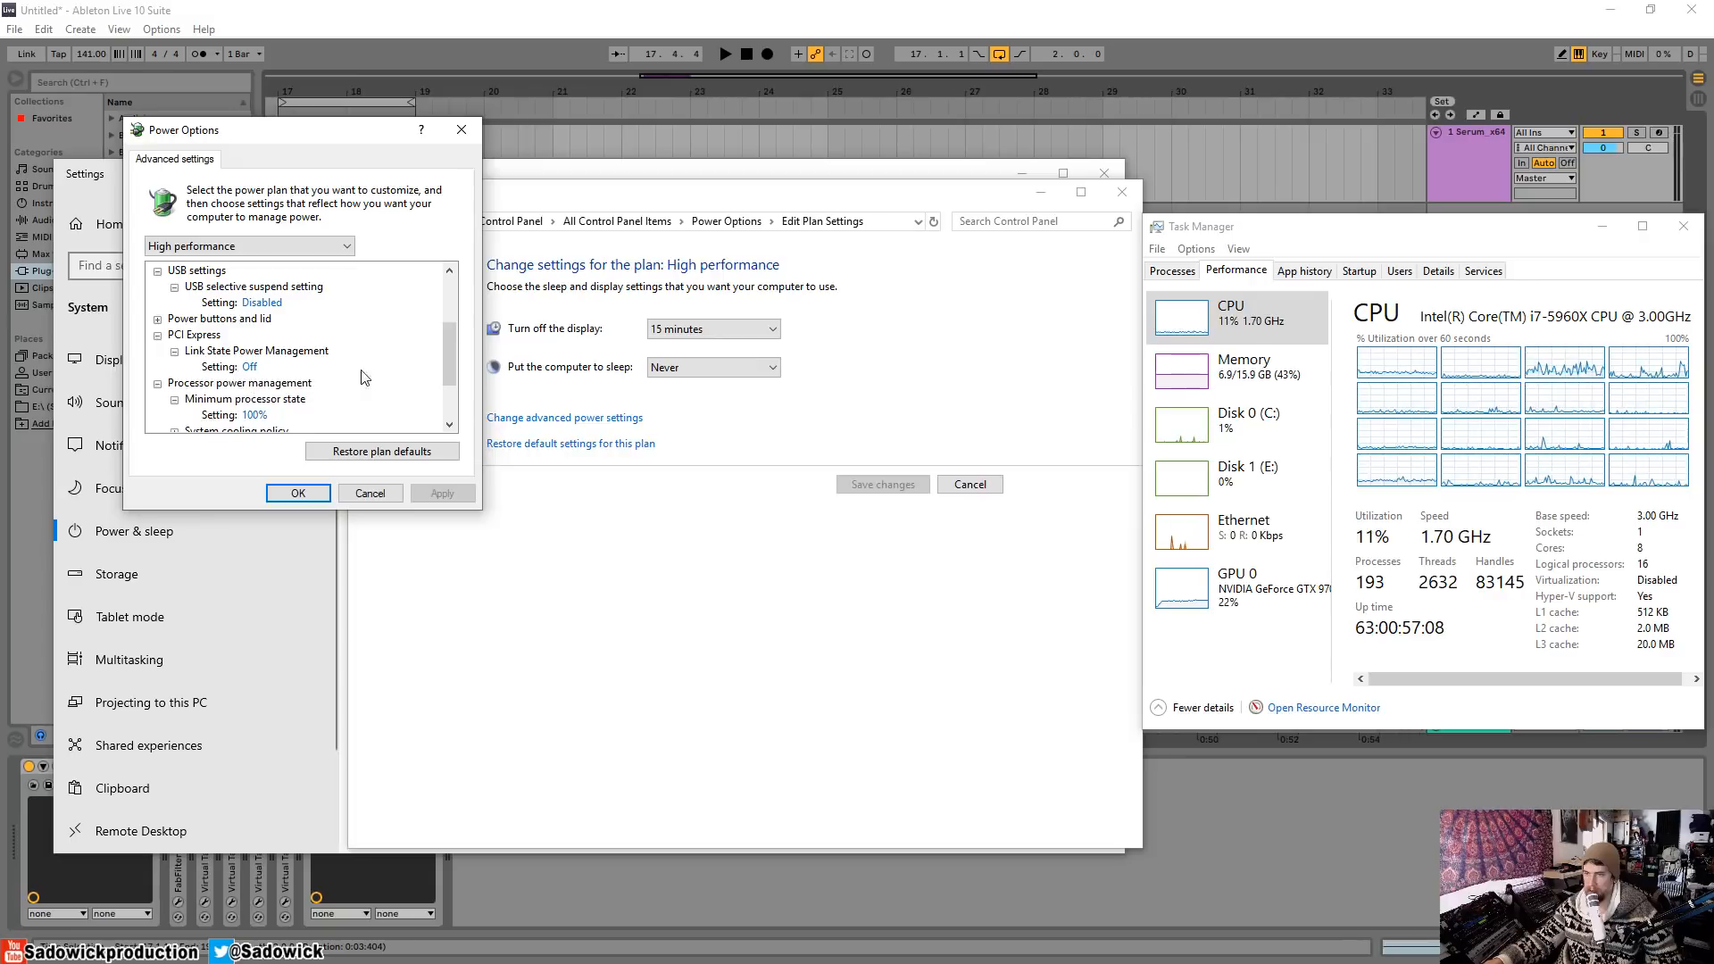
drag(455, 355, 447, 390)
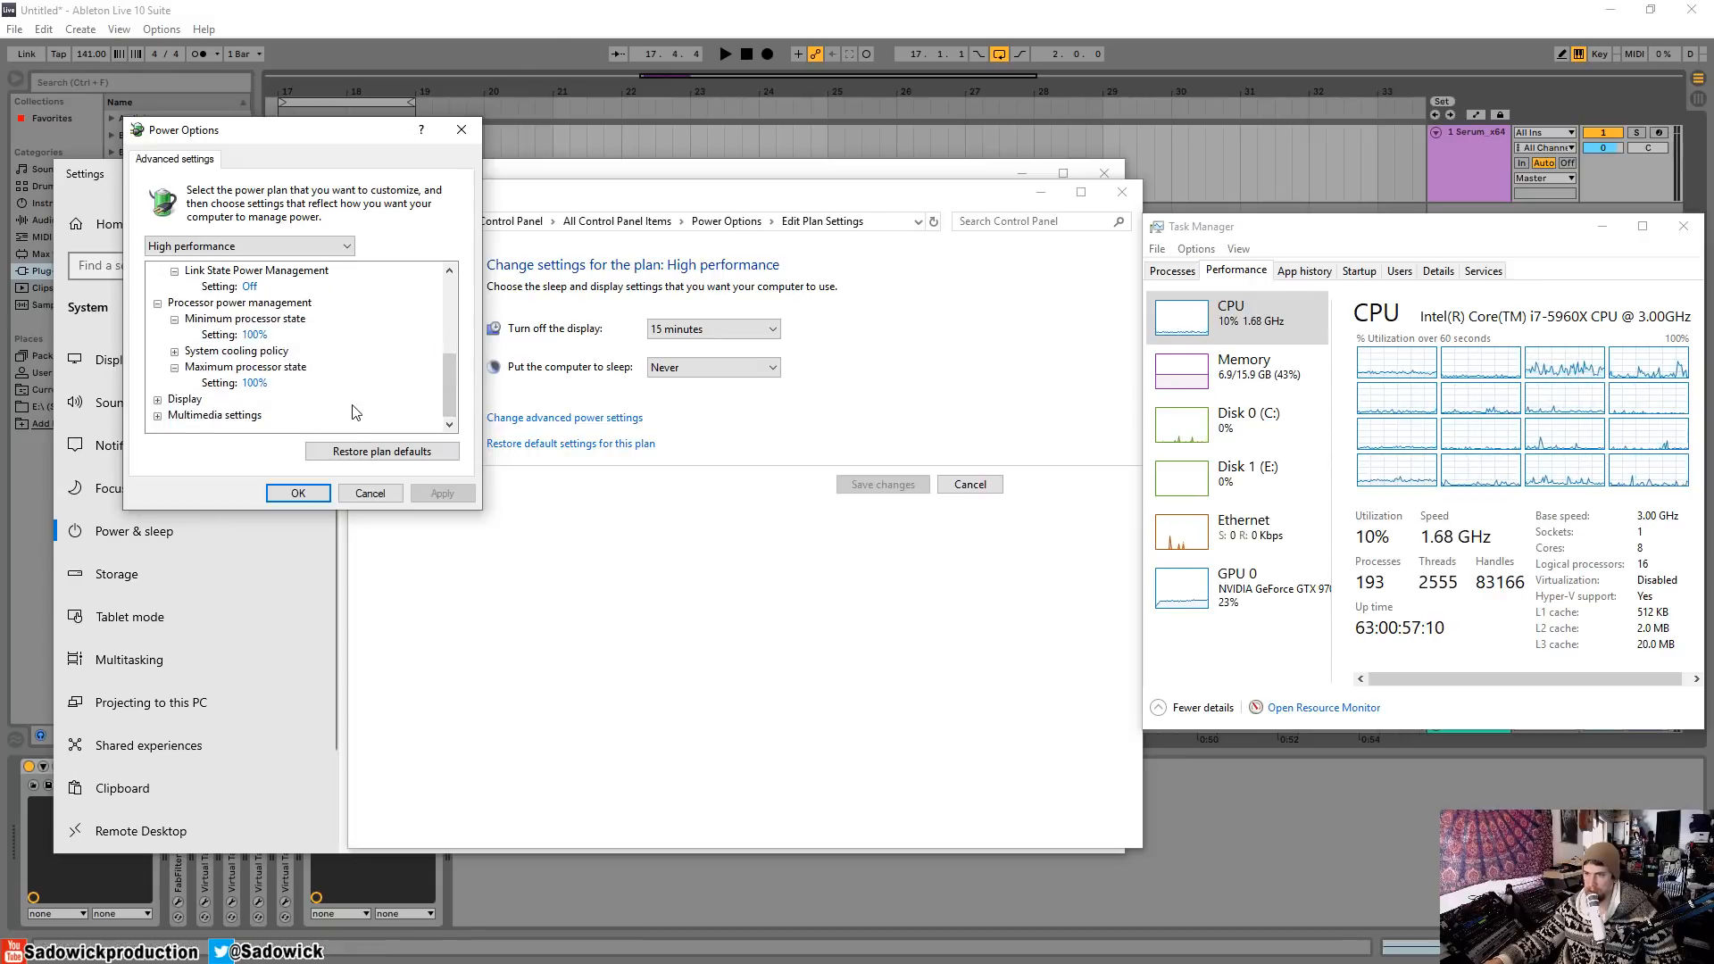
click(462, 129)
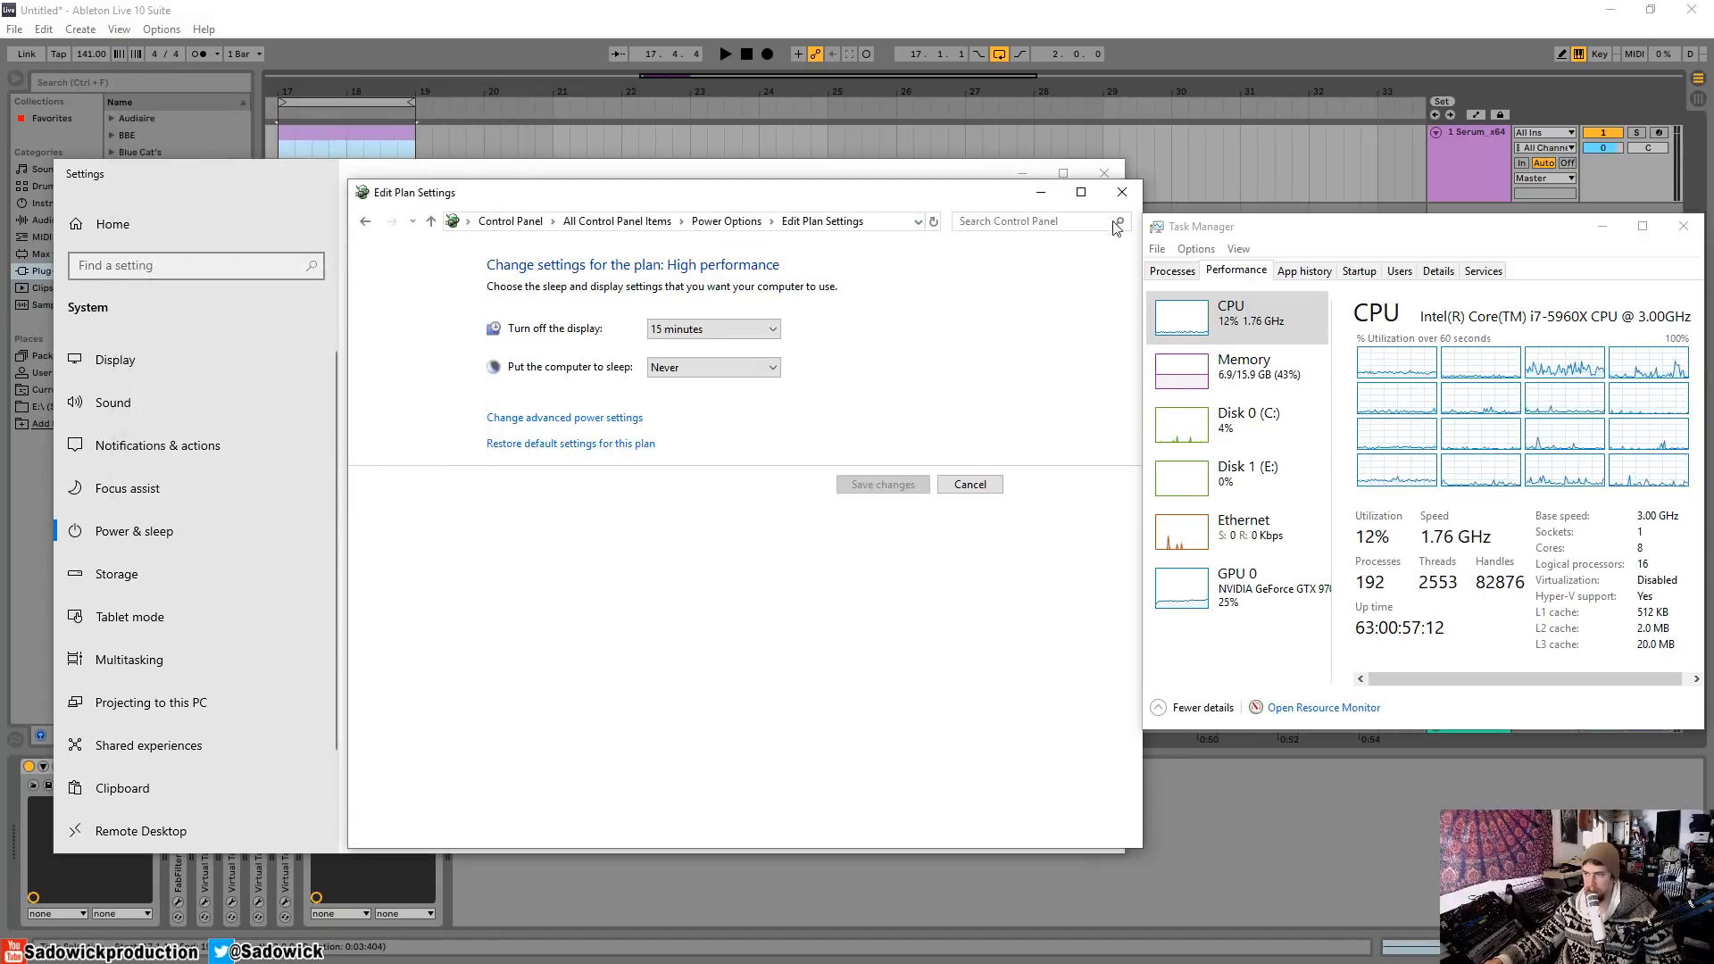
Activate the High performance power plan and close the Power Options and Settings windows.
click(1123, 194)
click(927, 438)
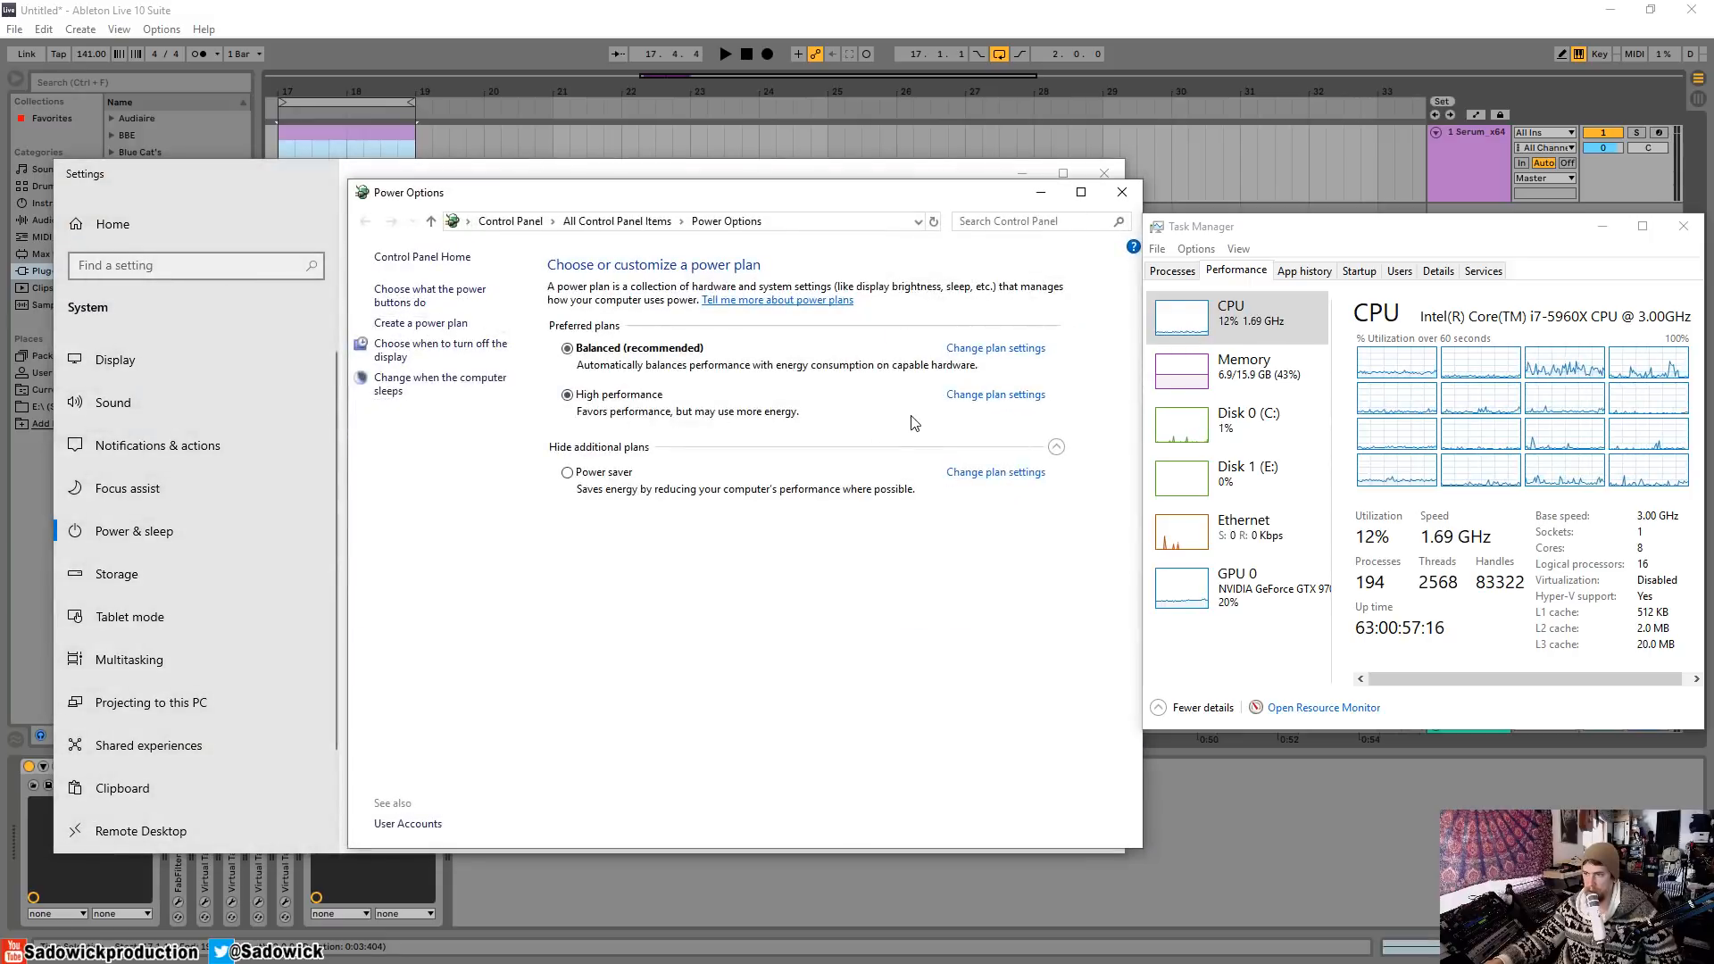
click(1122, 192)
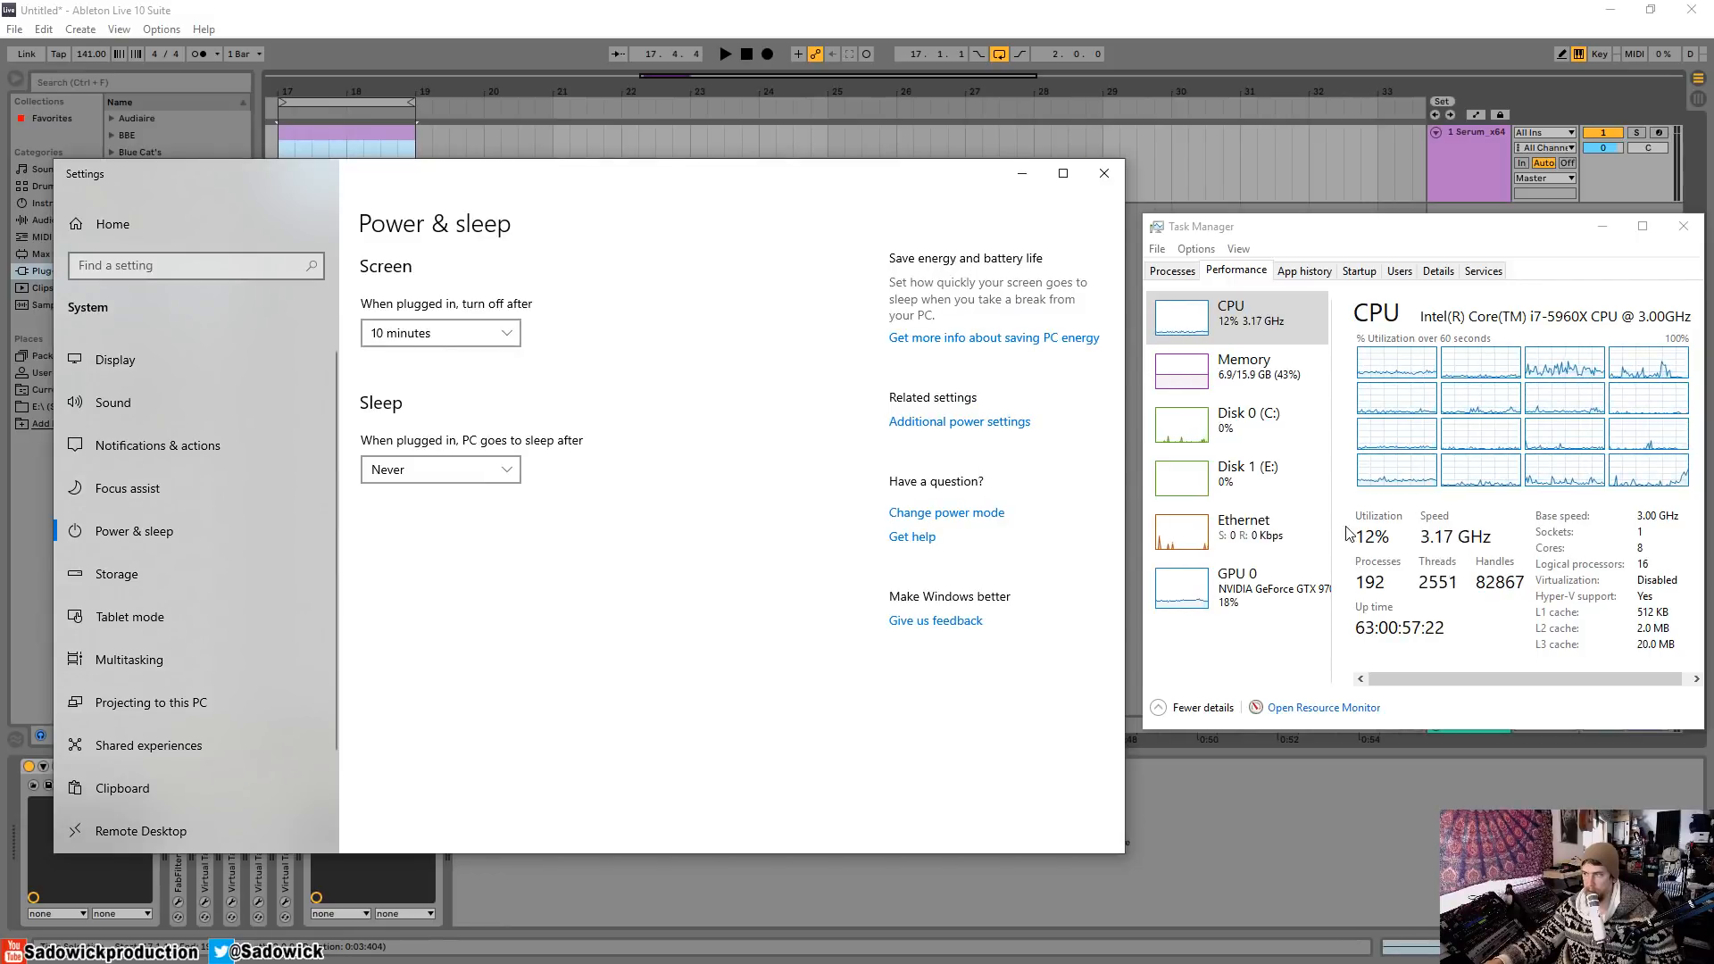
click(1121, 173)
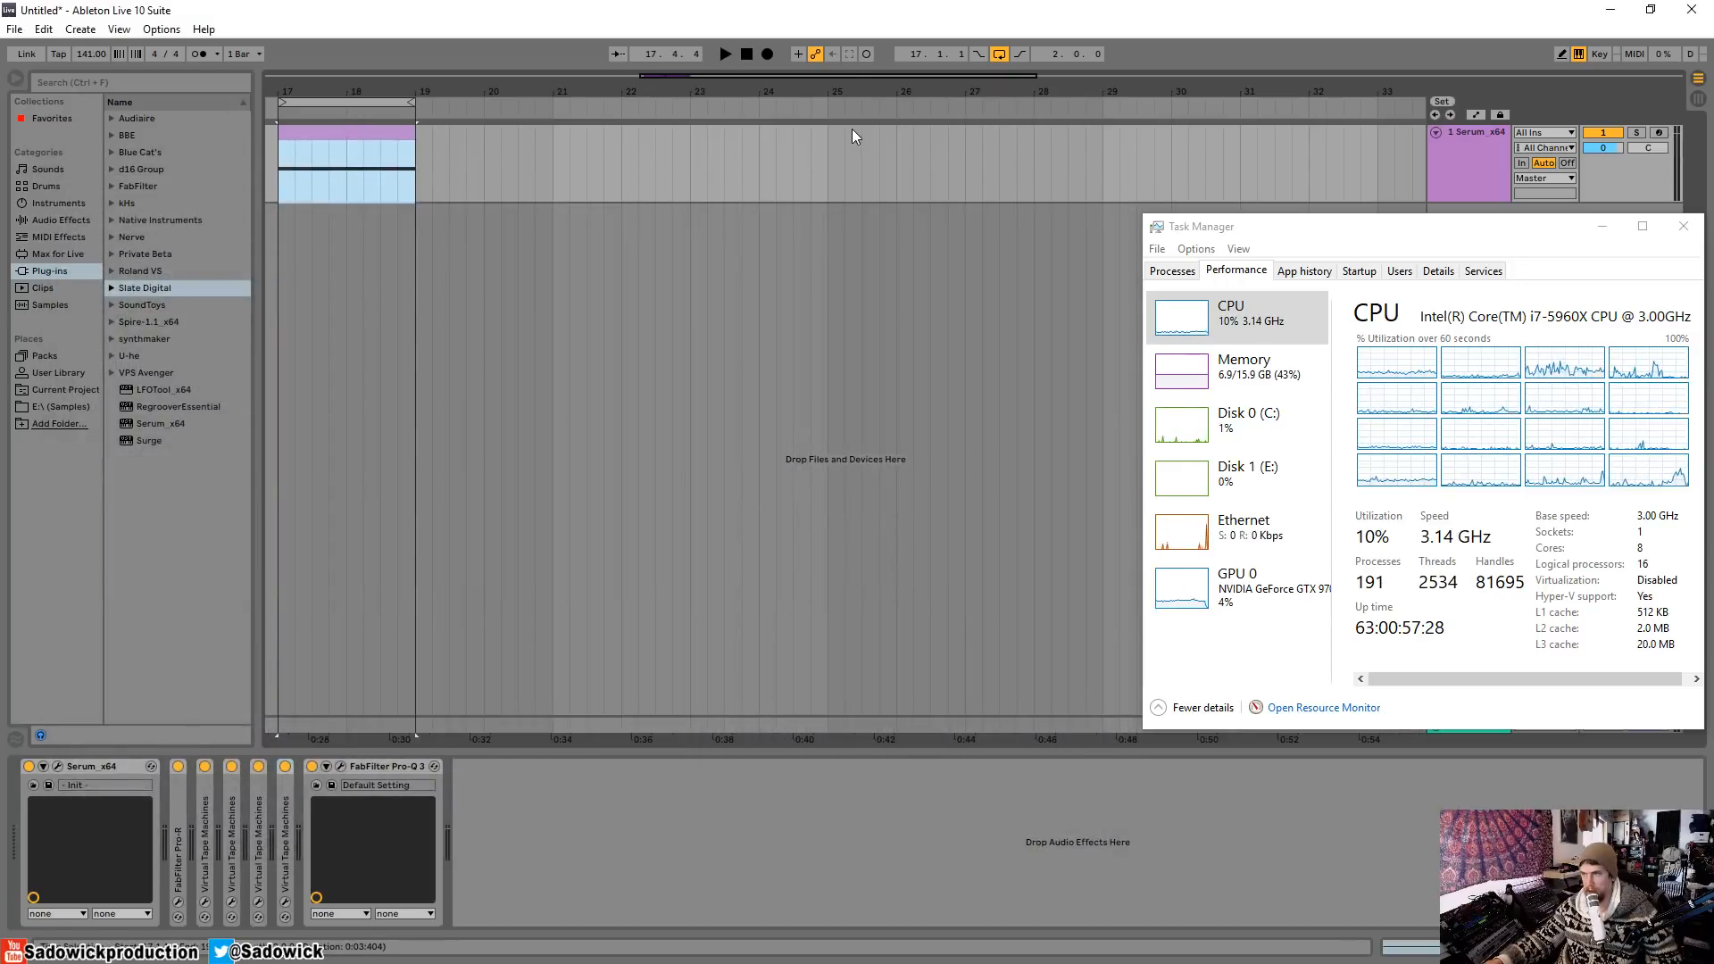
Play the Serum loop in Ableton Live twice to compare its CPU meter with Task Manager, moving Task Manager slightly between the runs.
click(721, 54)
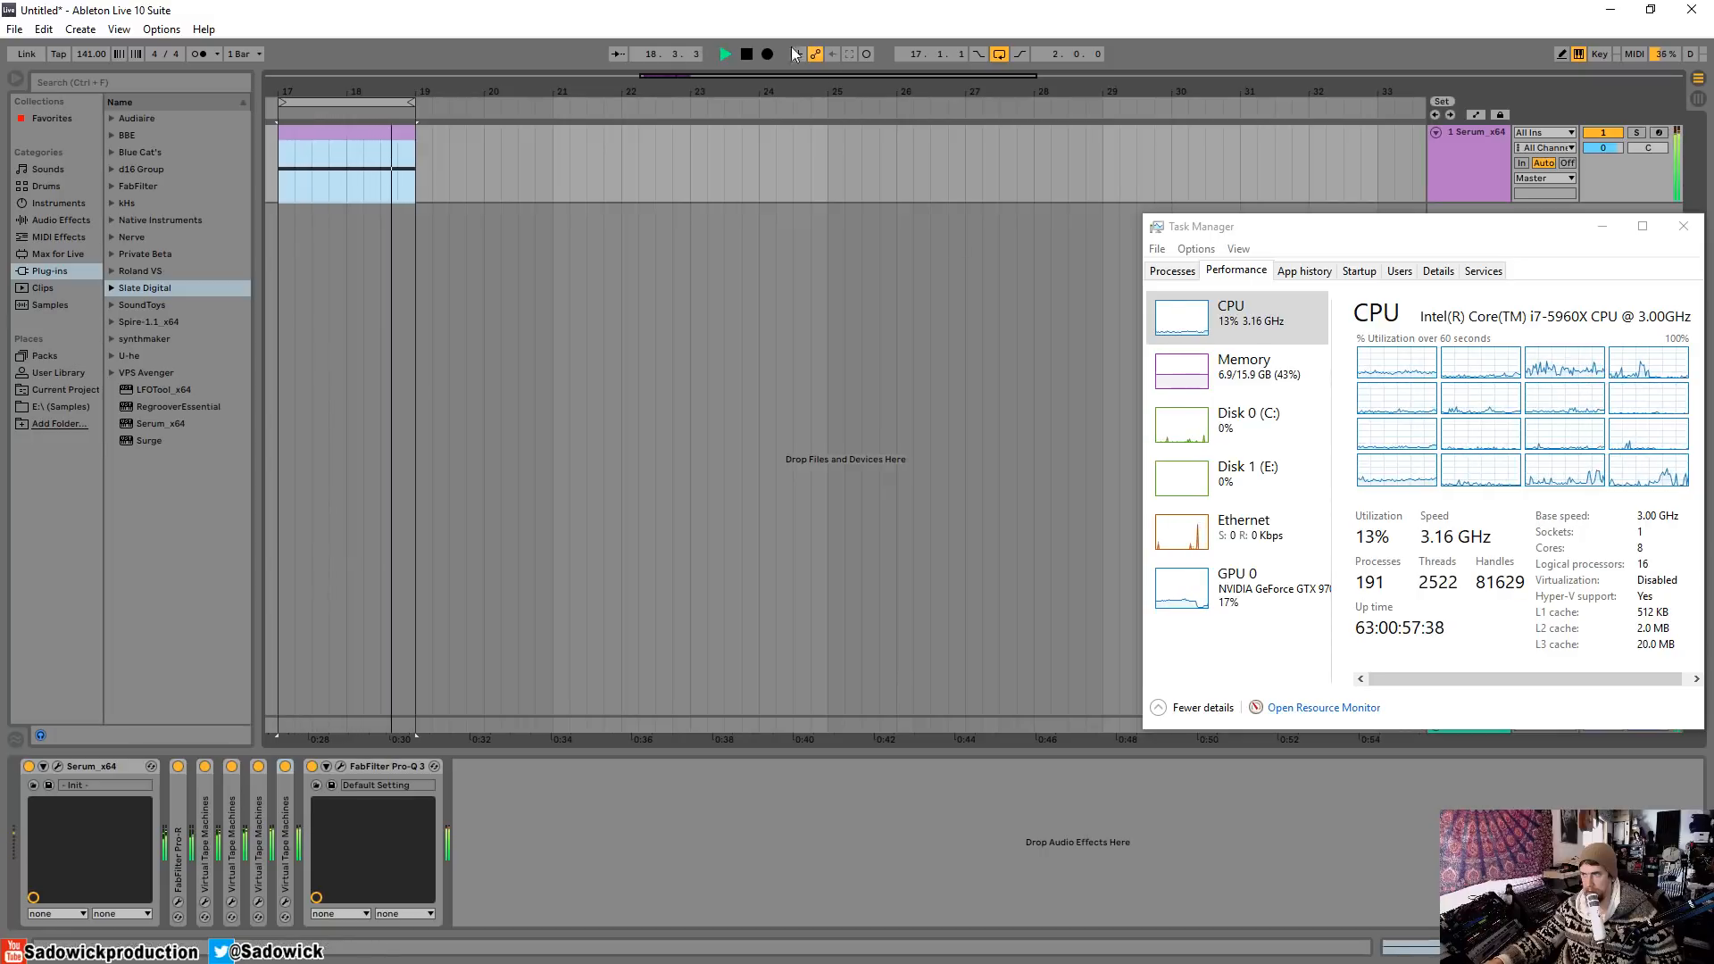
key(space)
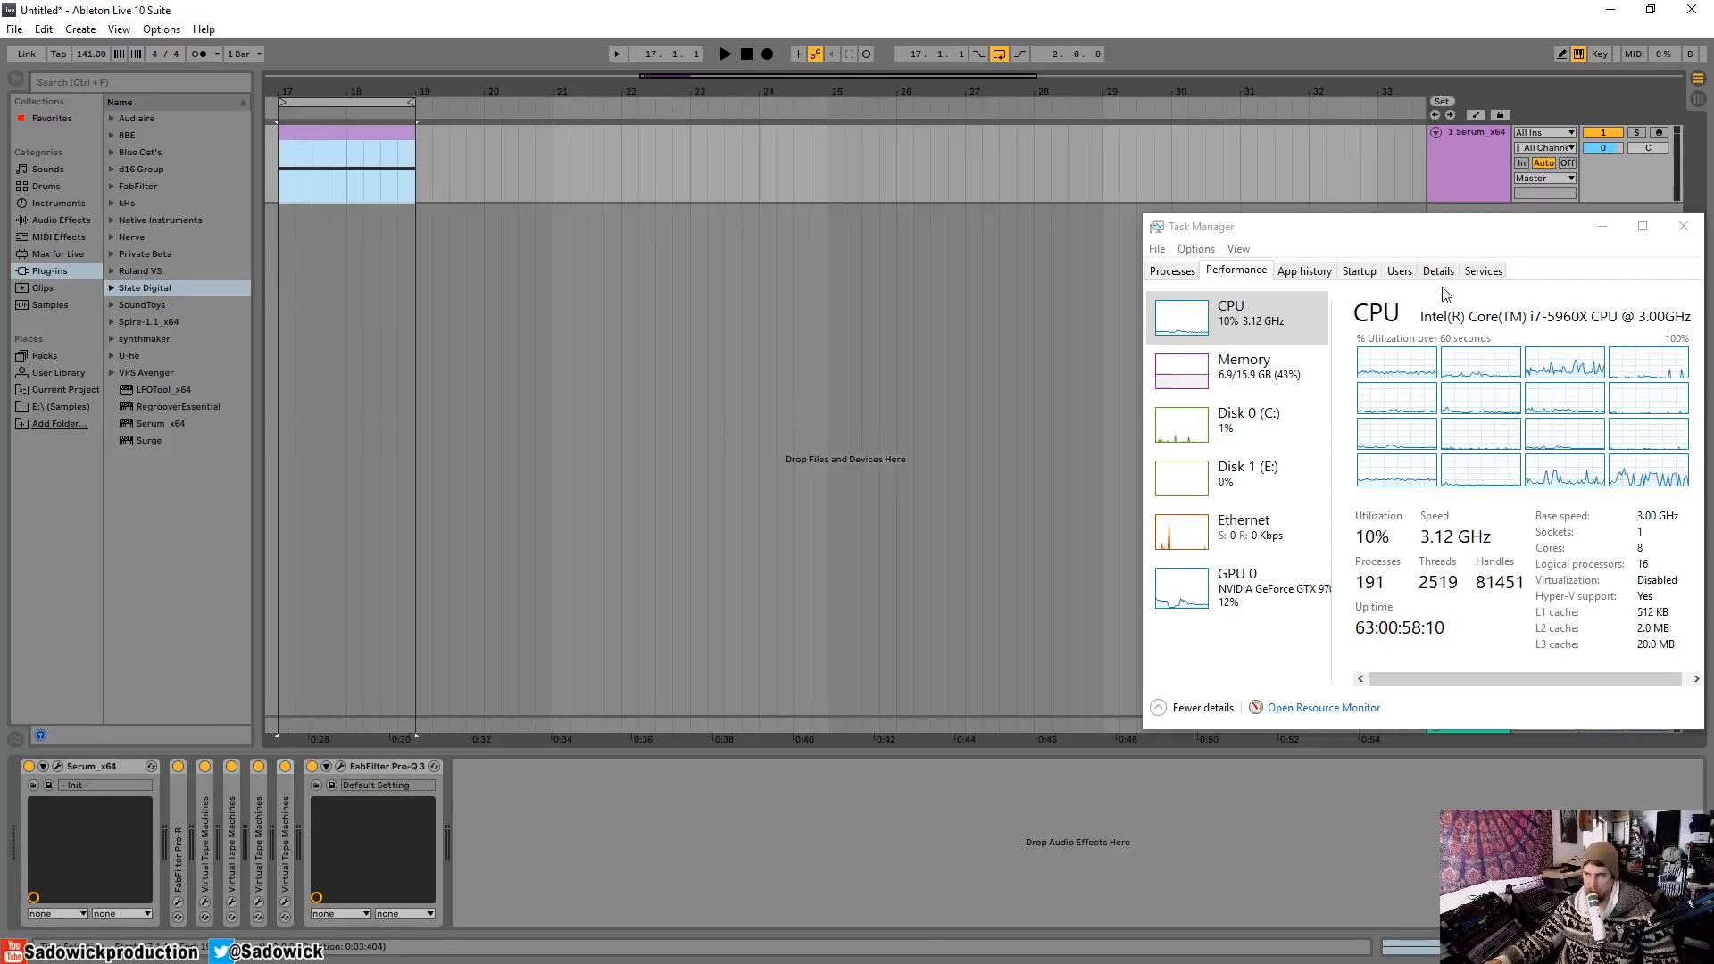
drag(1494, 231, 1458, 217)
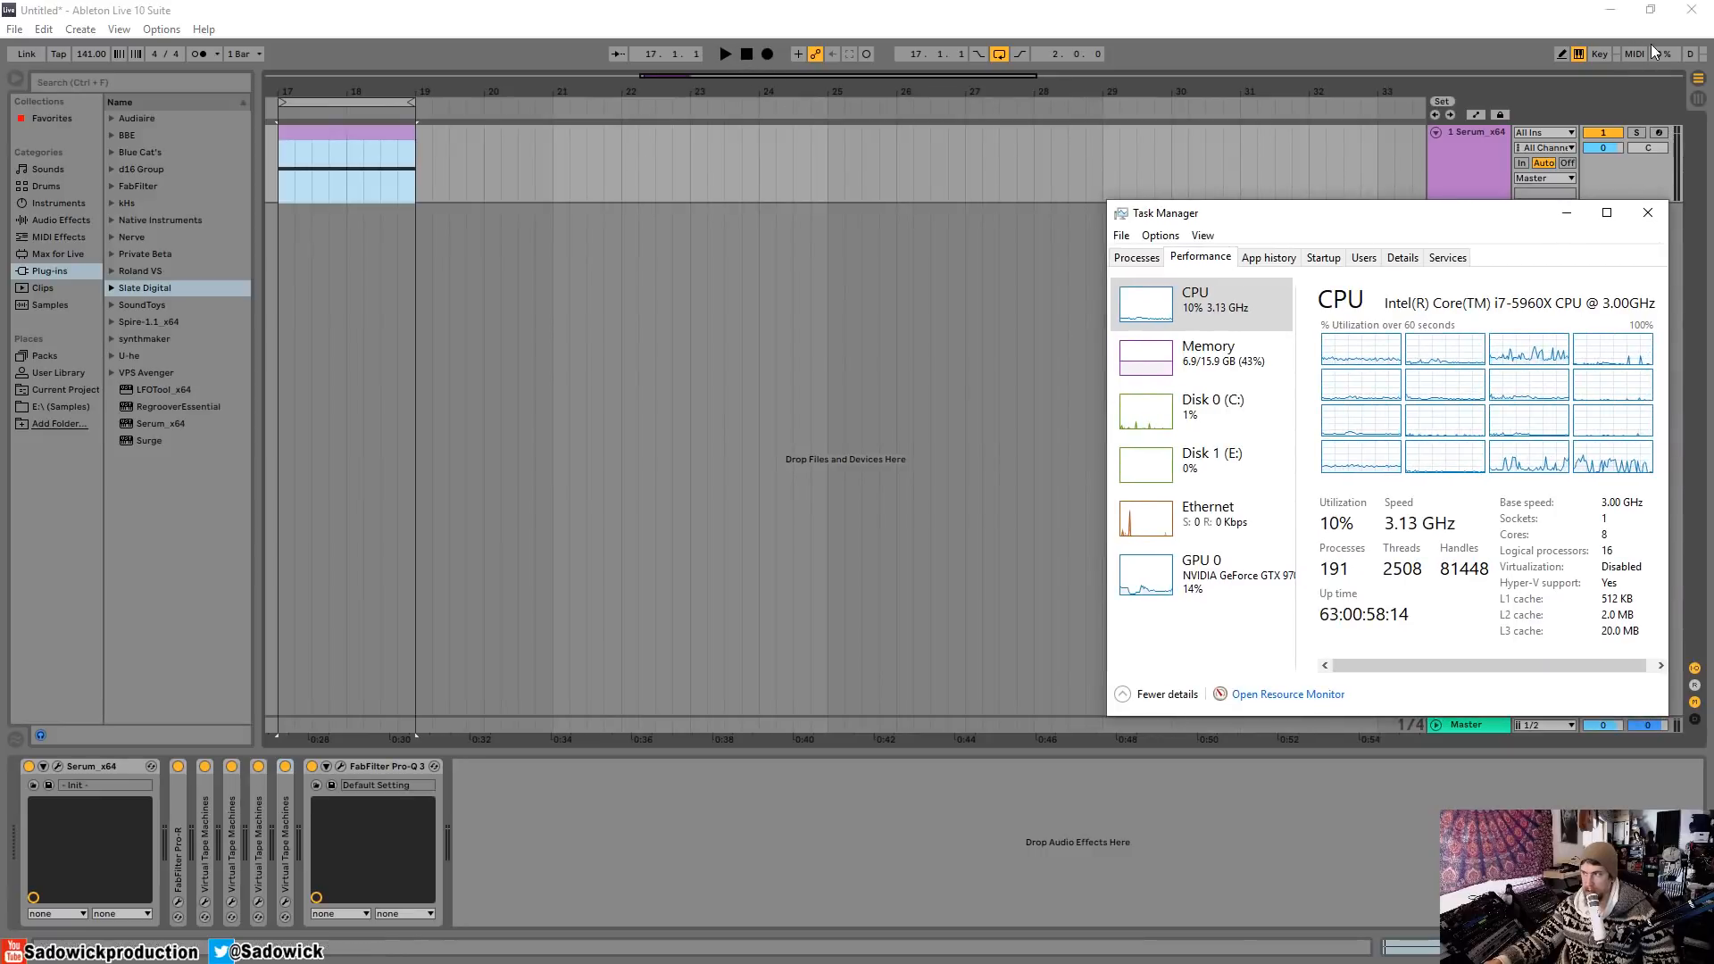
click(727, 55)
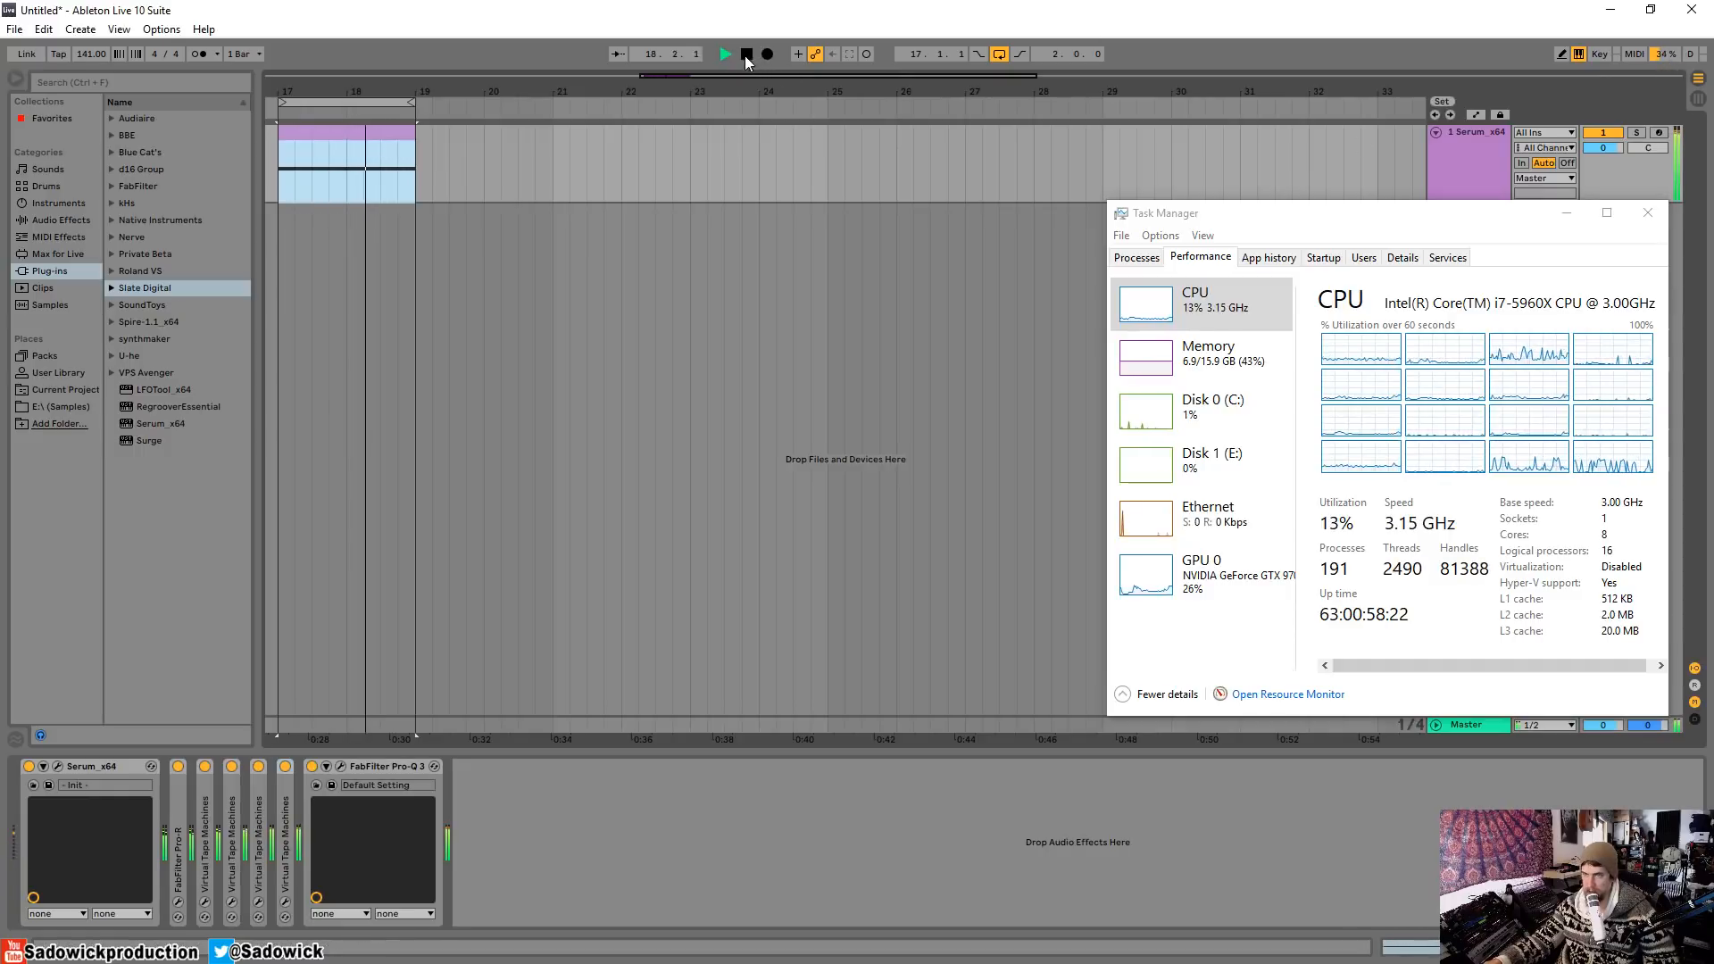
key(space)
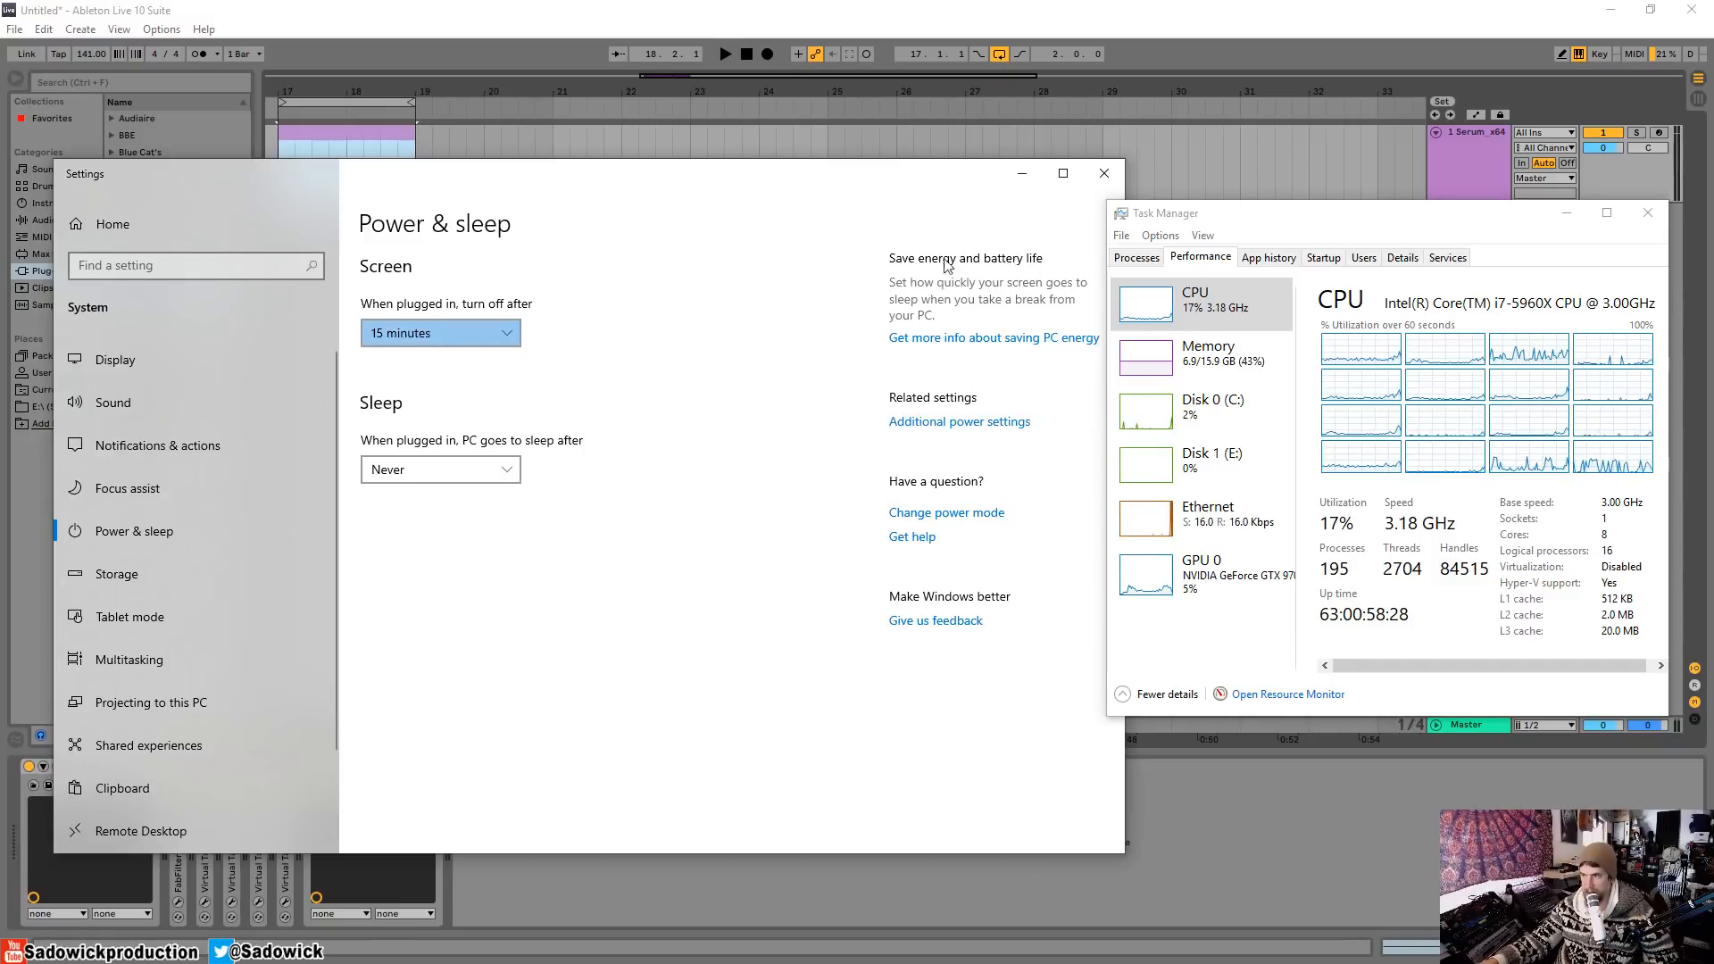
Reopen the power plan list from the Power & sleep settings, close Settings, and place the list beside Task Manager.
click(997, 431)
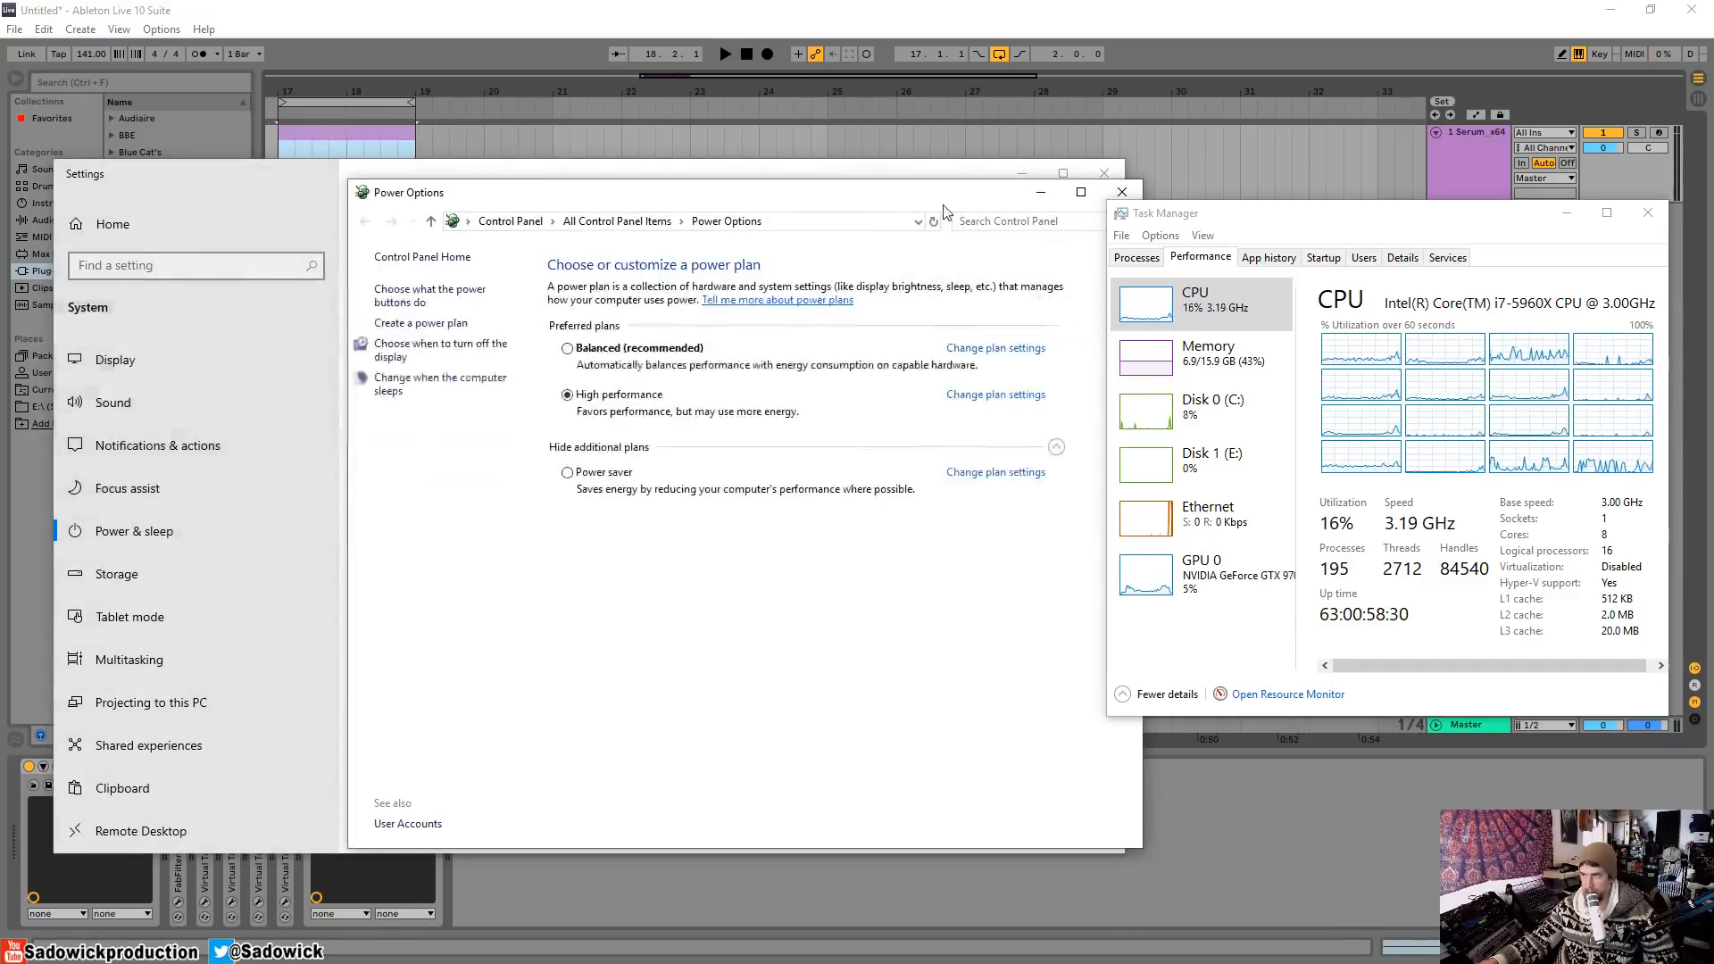
click(1104, 173)
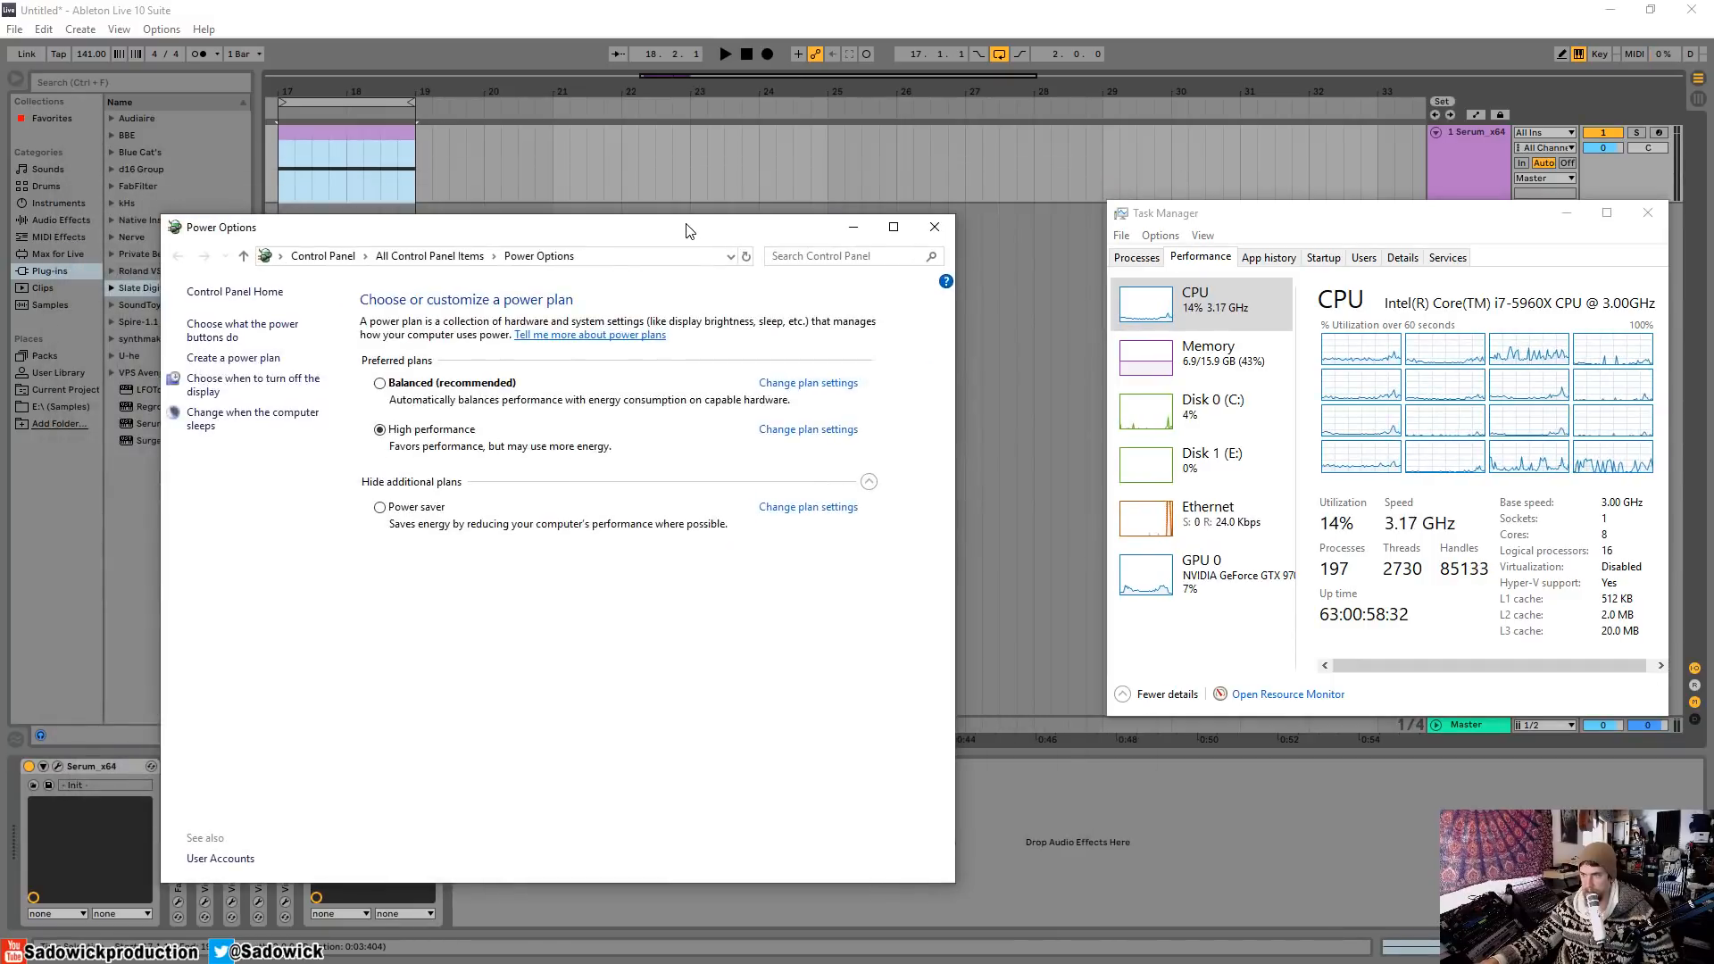
drag(690, 216, 689, 336)
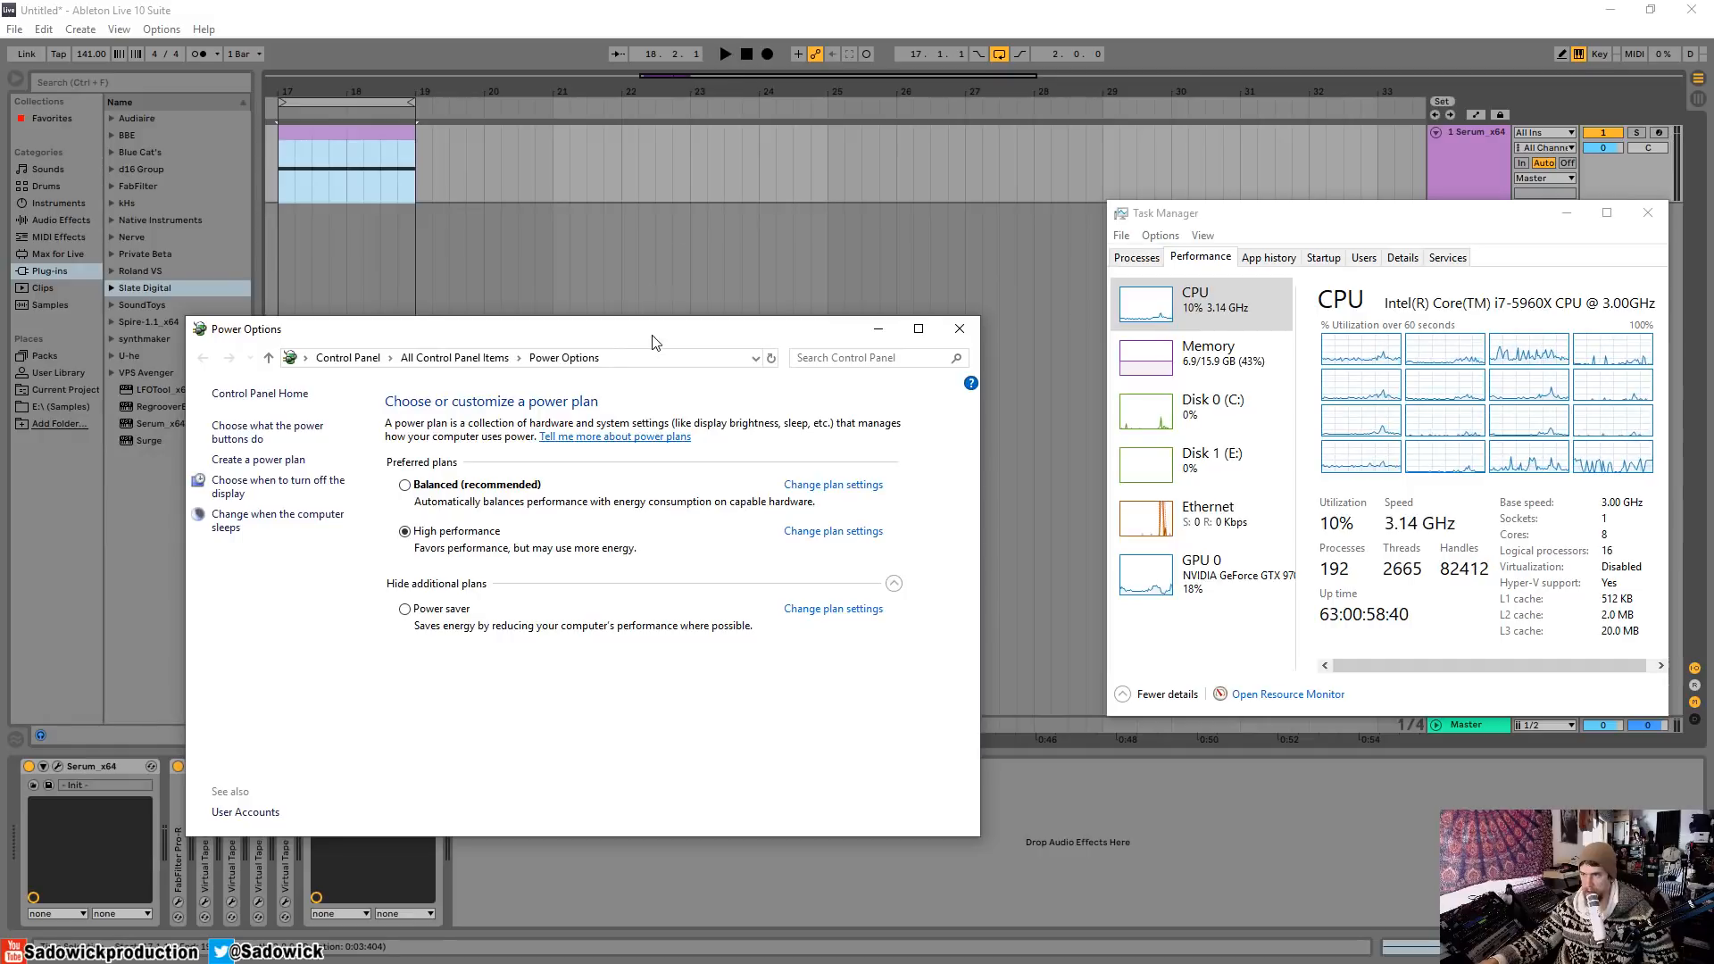
drag(652, 334, 566, 223)
Compare Live's CPU load during playback under the Balanced and High performance plans, ending on High performance, and stop the loop.
click(727, 54)
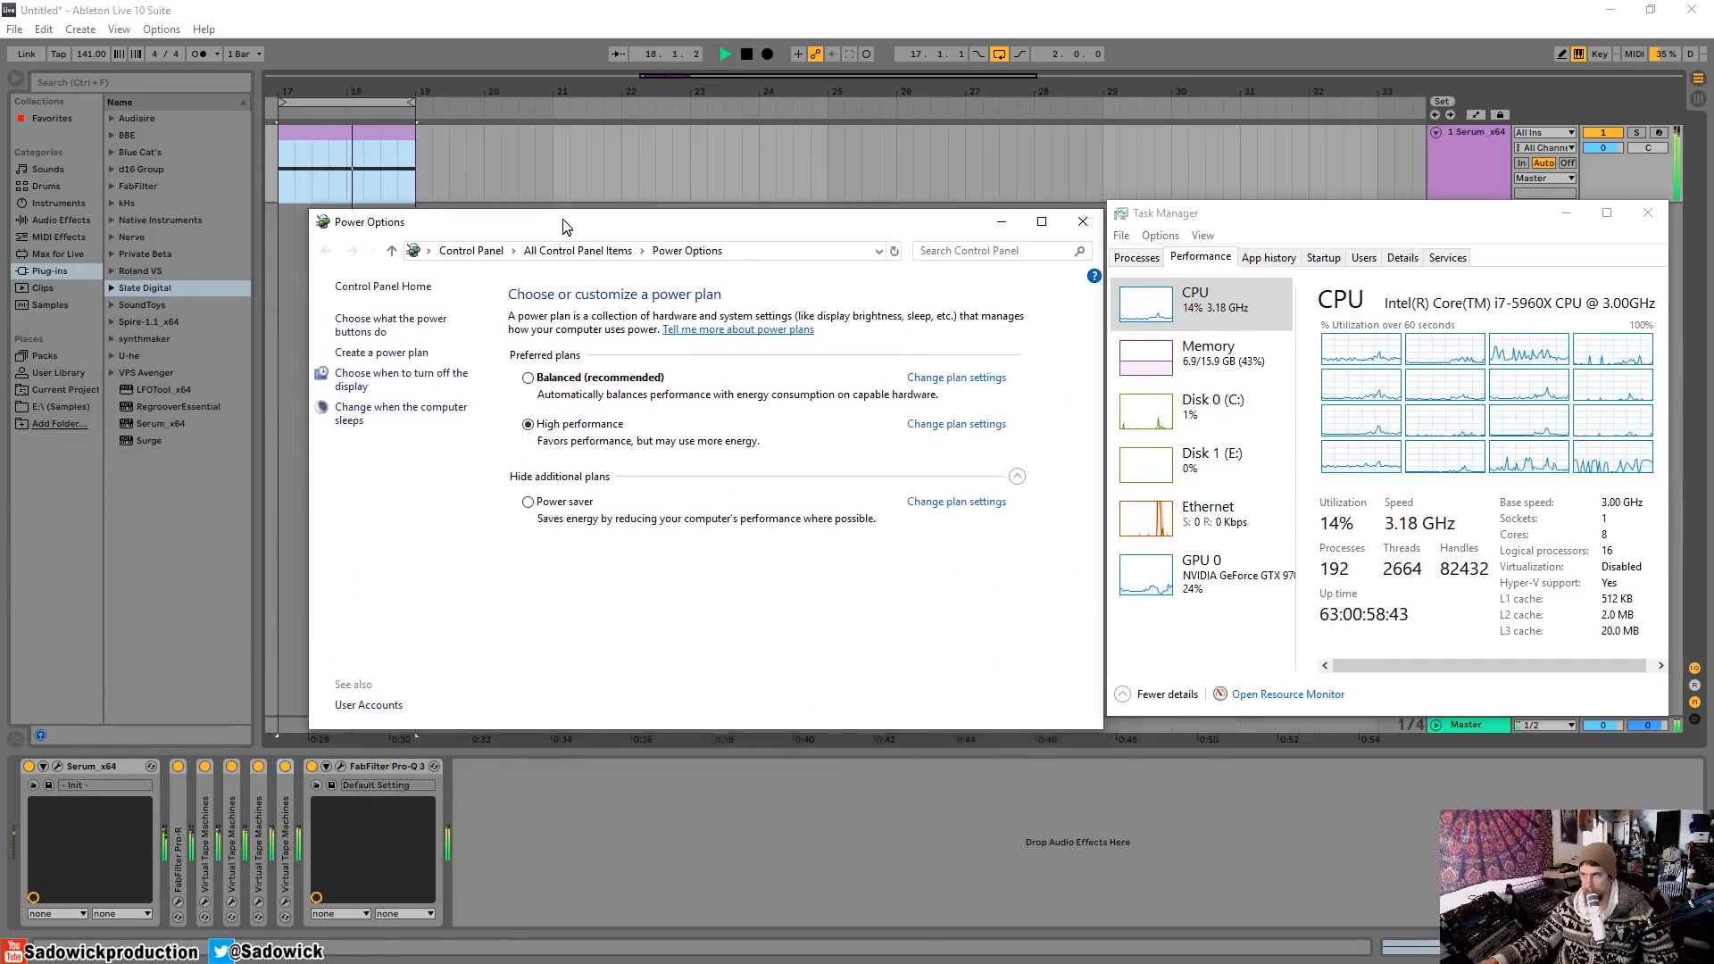
click(527, 377)
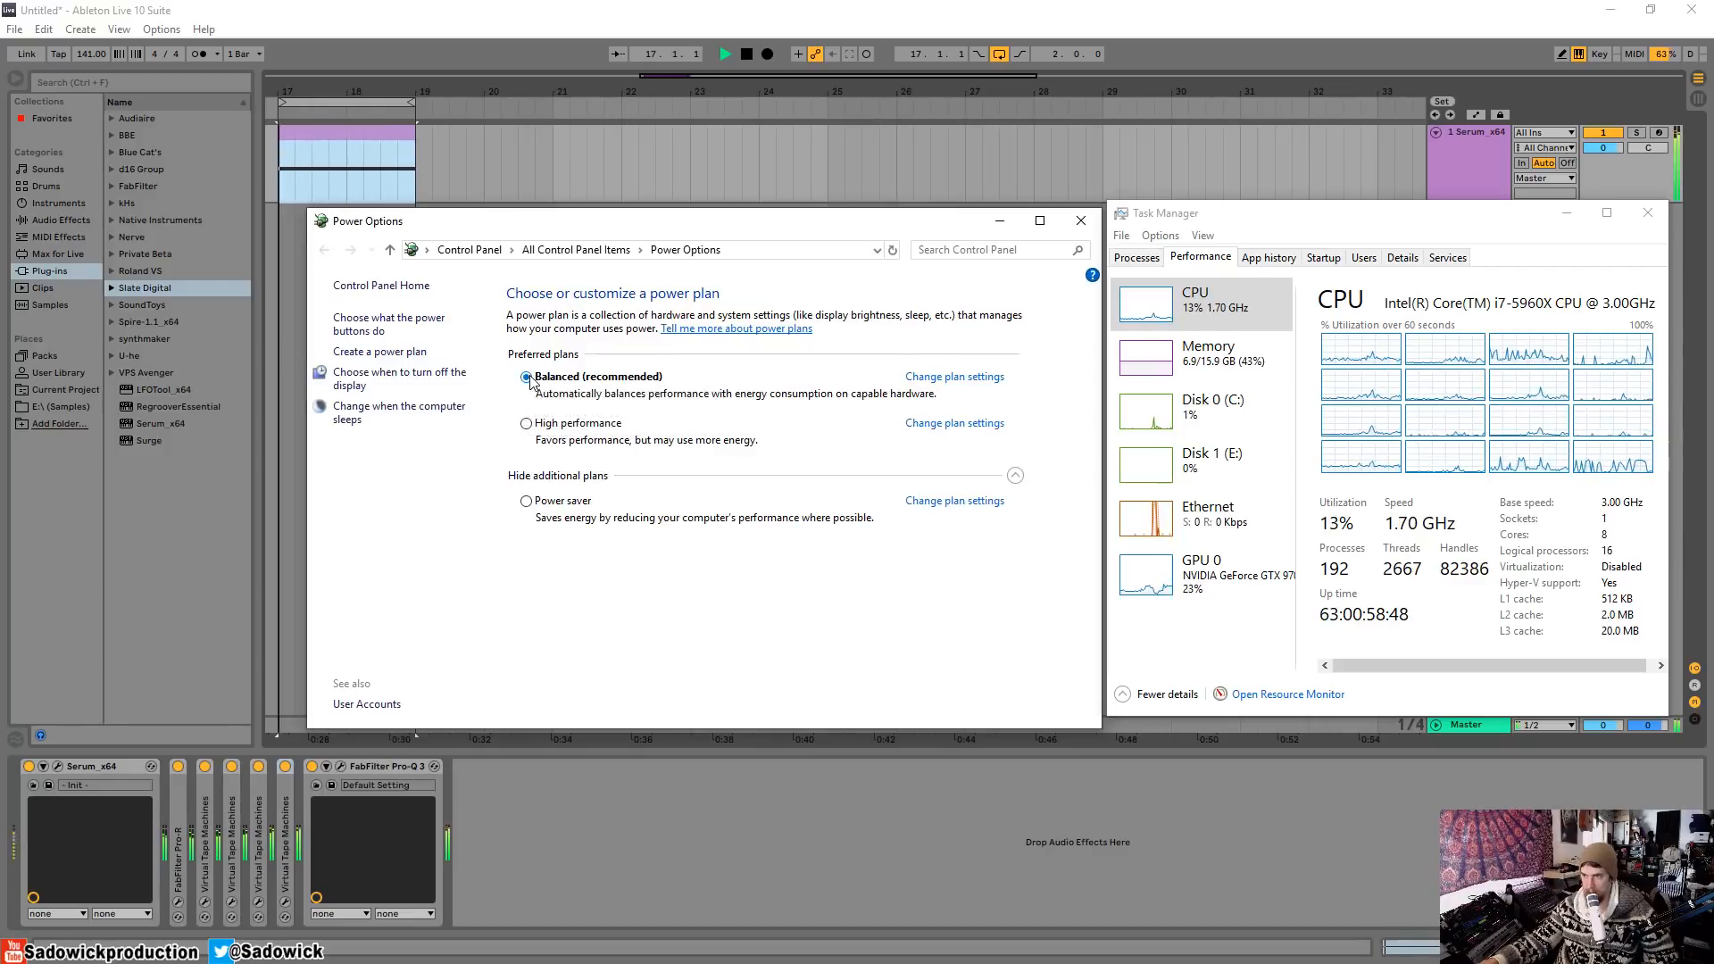
click(527, 424)
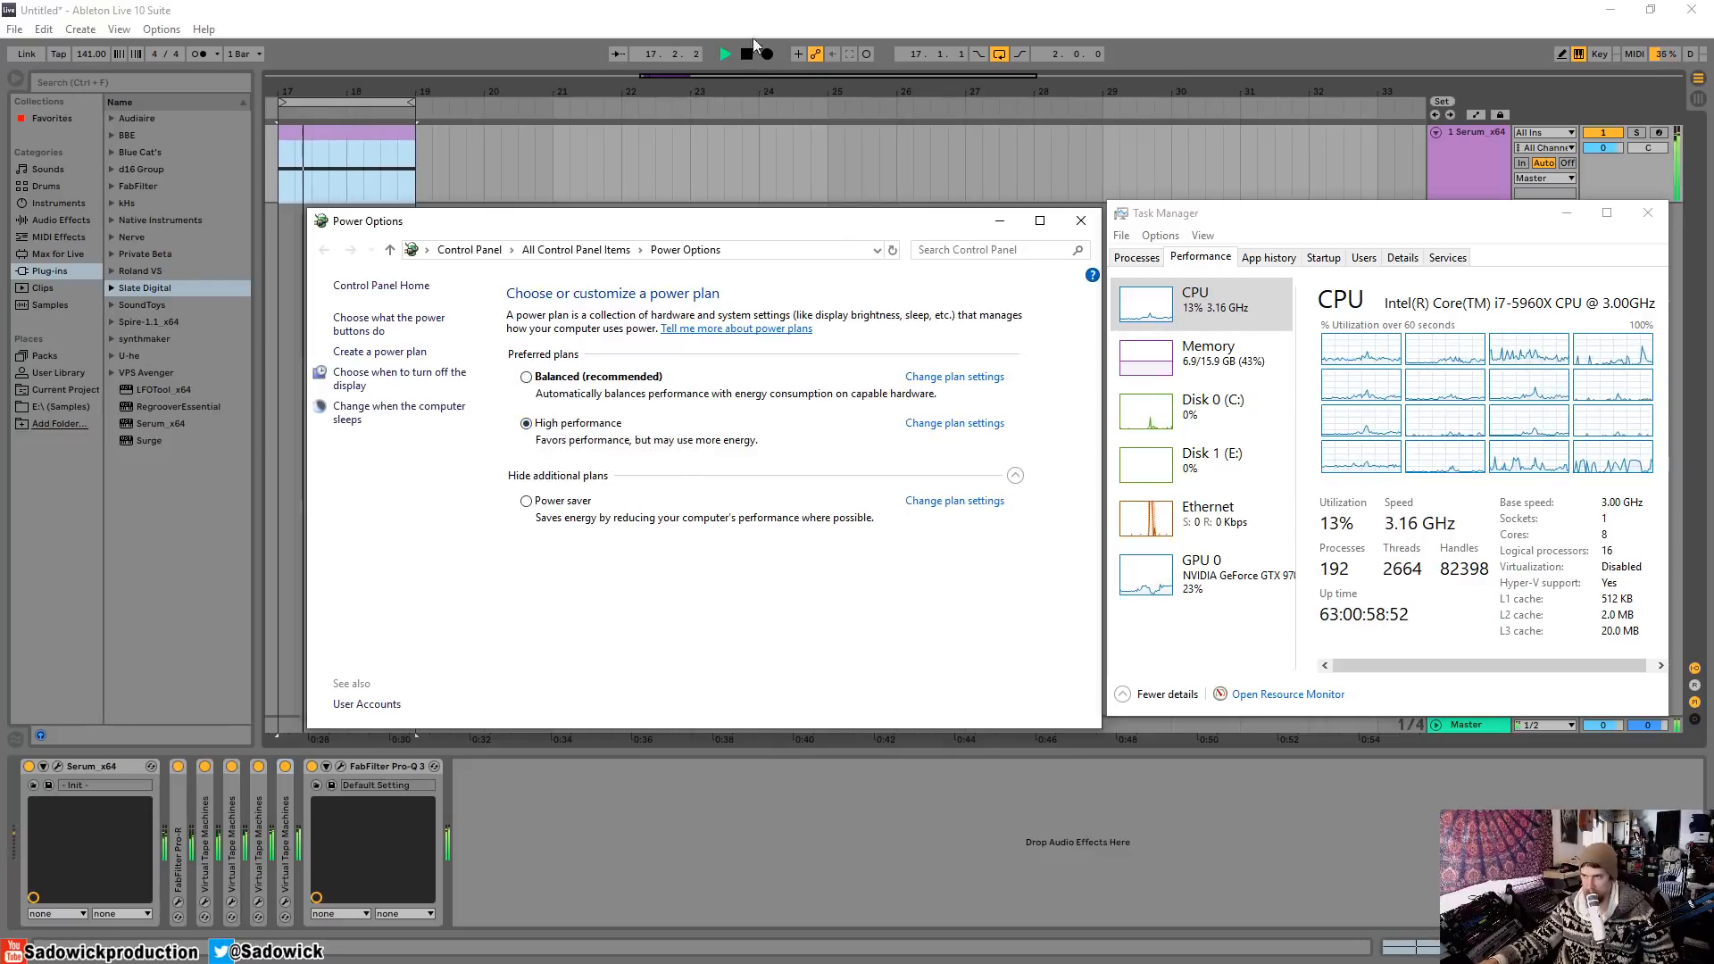
drag(714, 223, 0, 310)
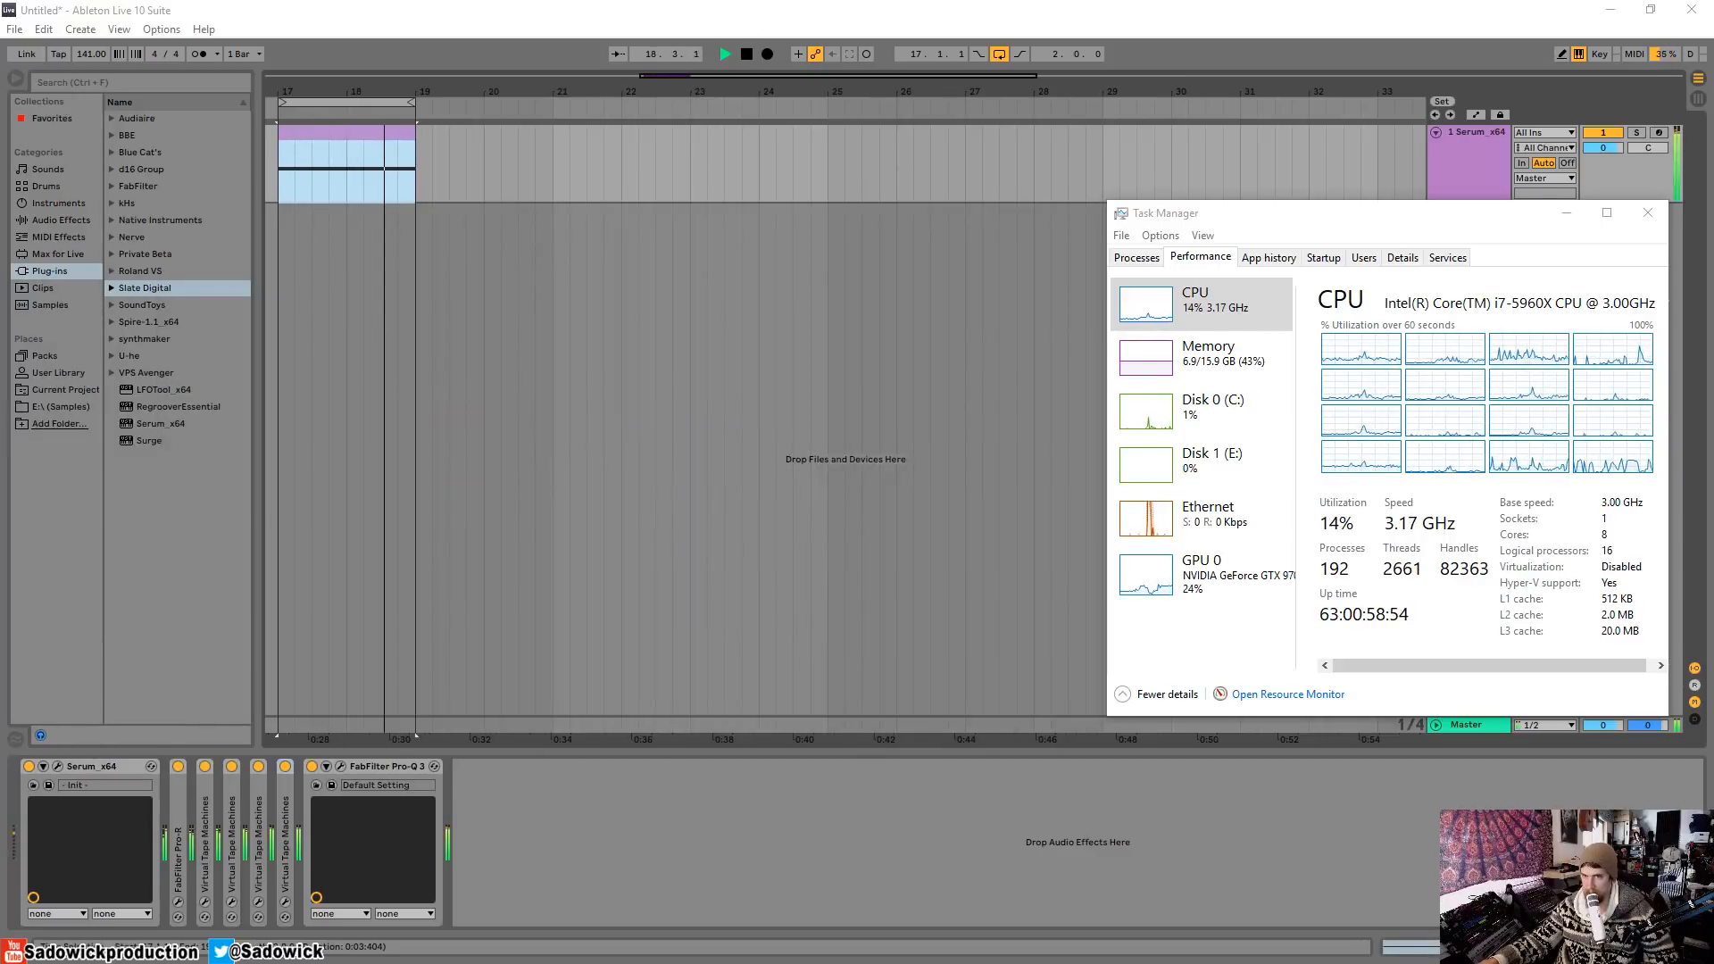
click(747, 54)
Move the Task Manager window to the middle of the screen, over Ableton Live's arrangement.
drag(1474, 230, 1010, 220)
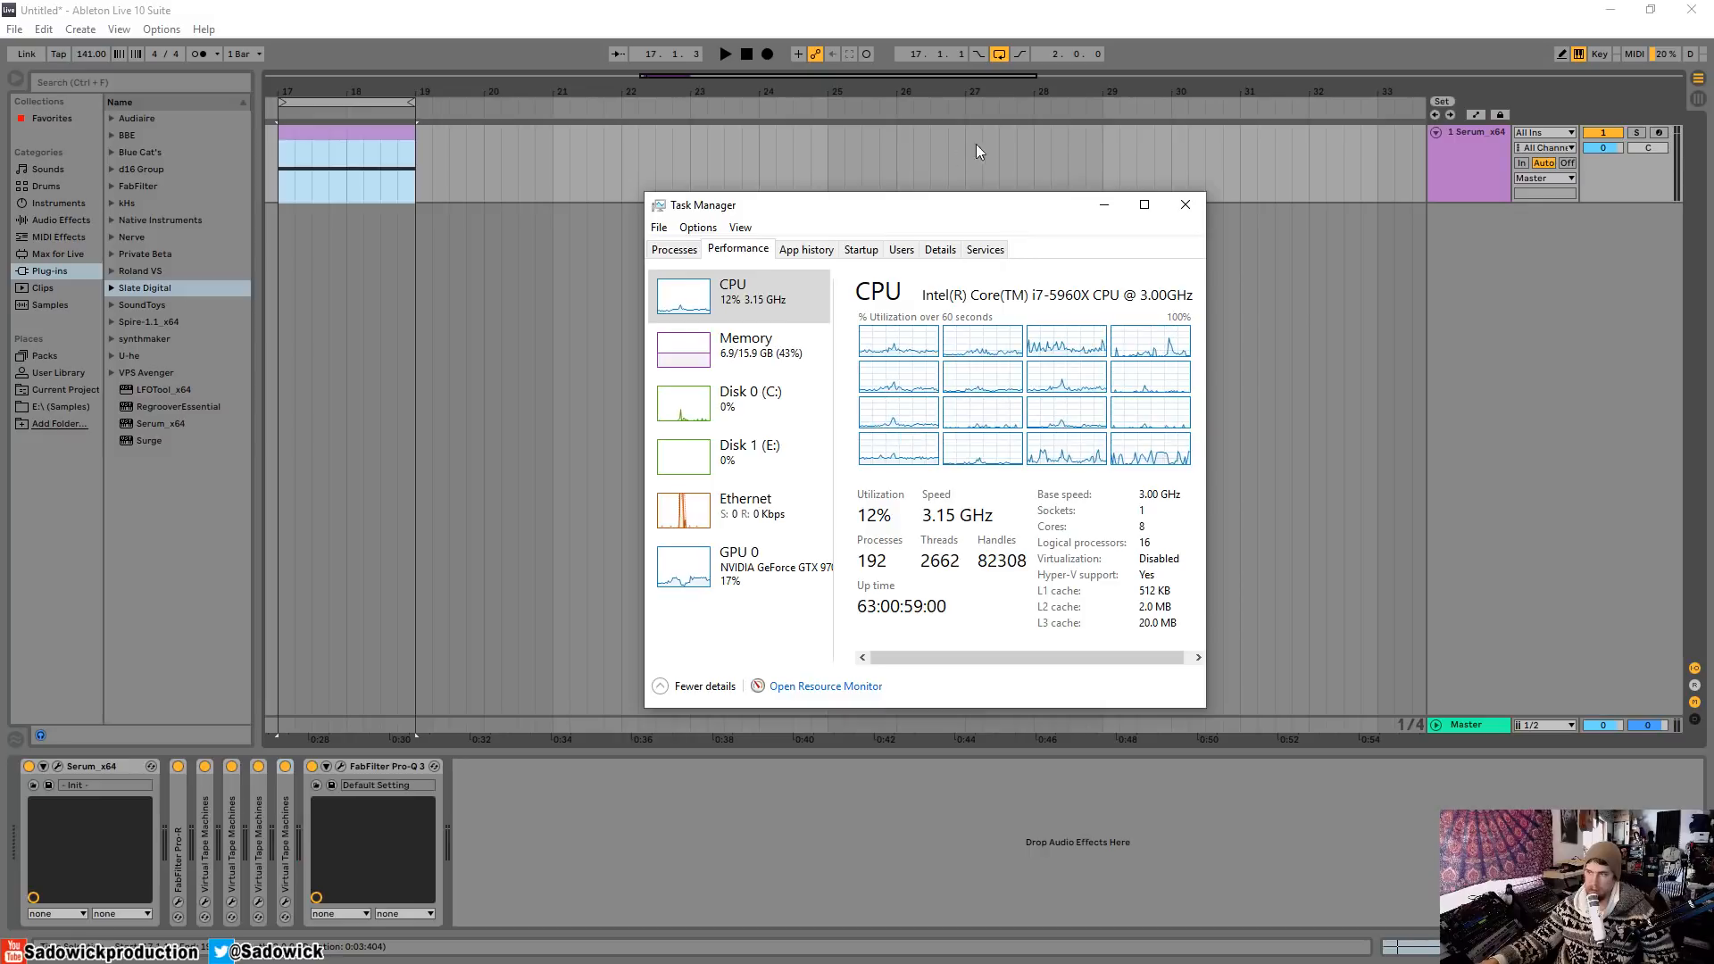
drag(997, 197, 929, 142)
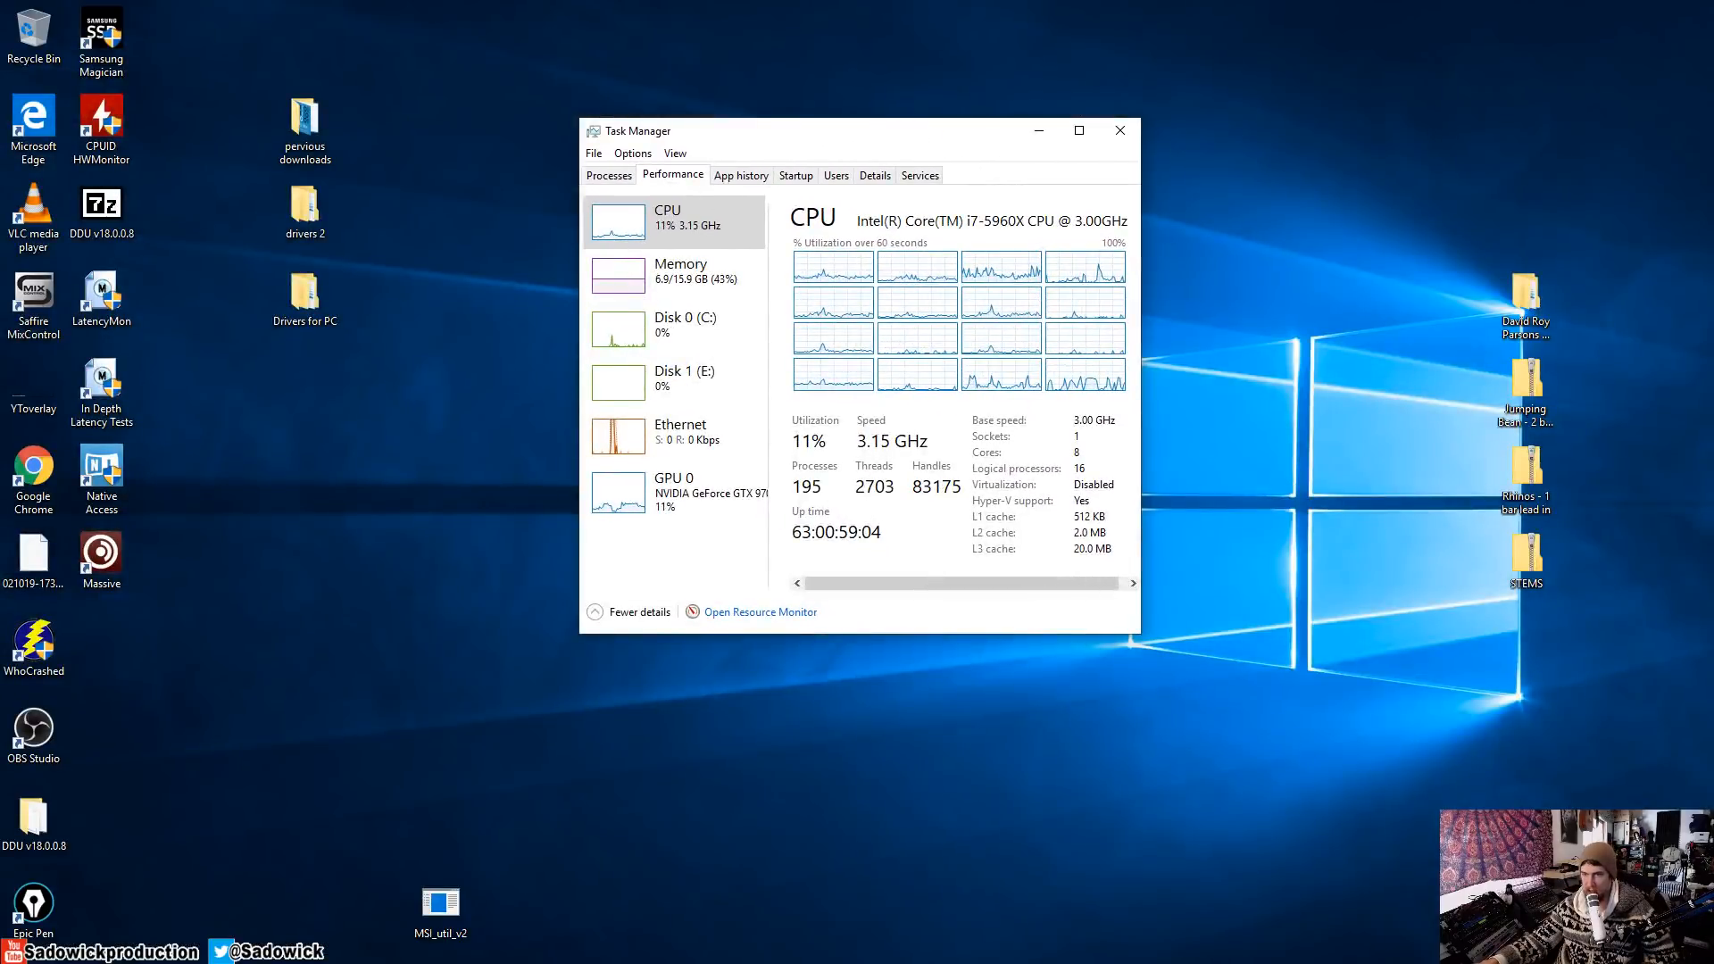
key(alt+Tab)
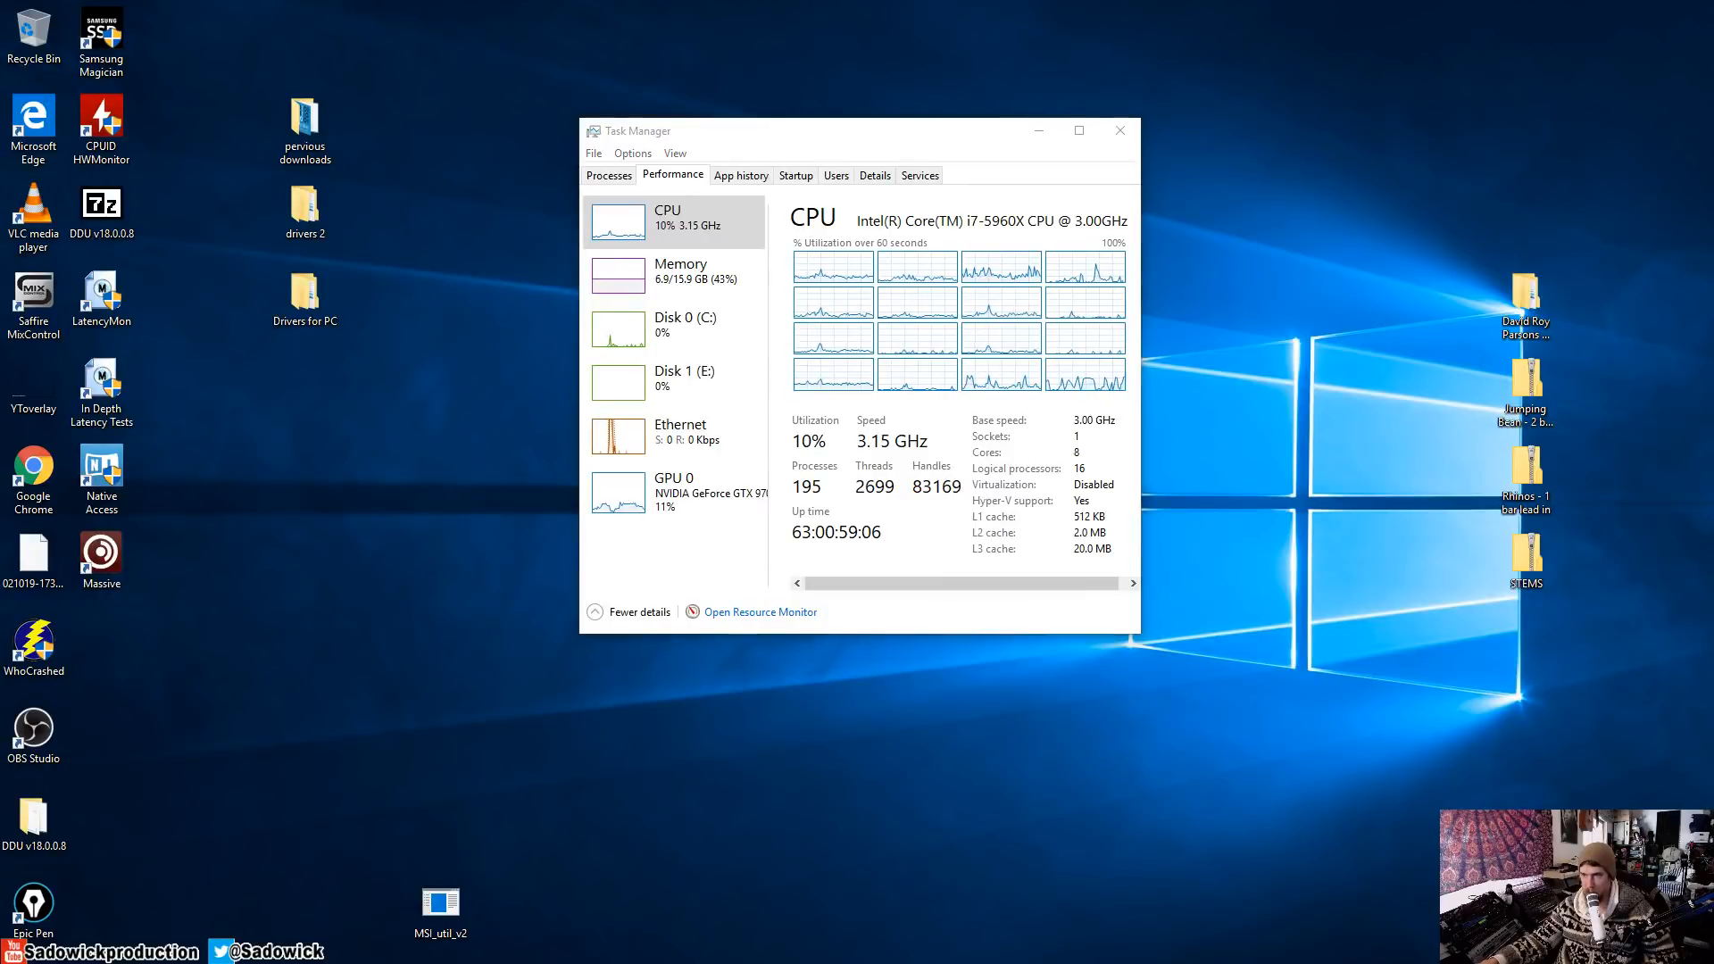
drag(830, 143, 791, 184)
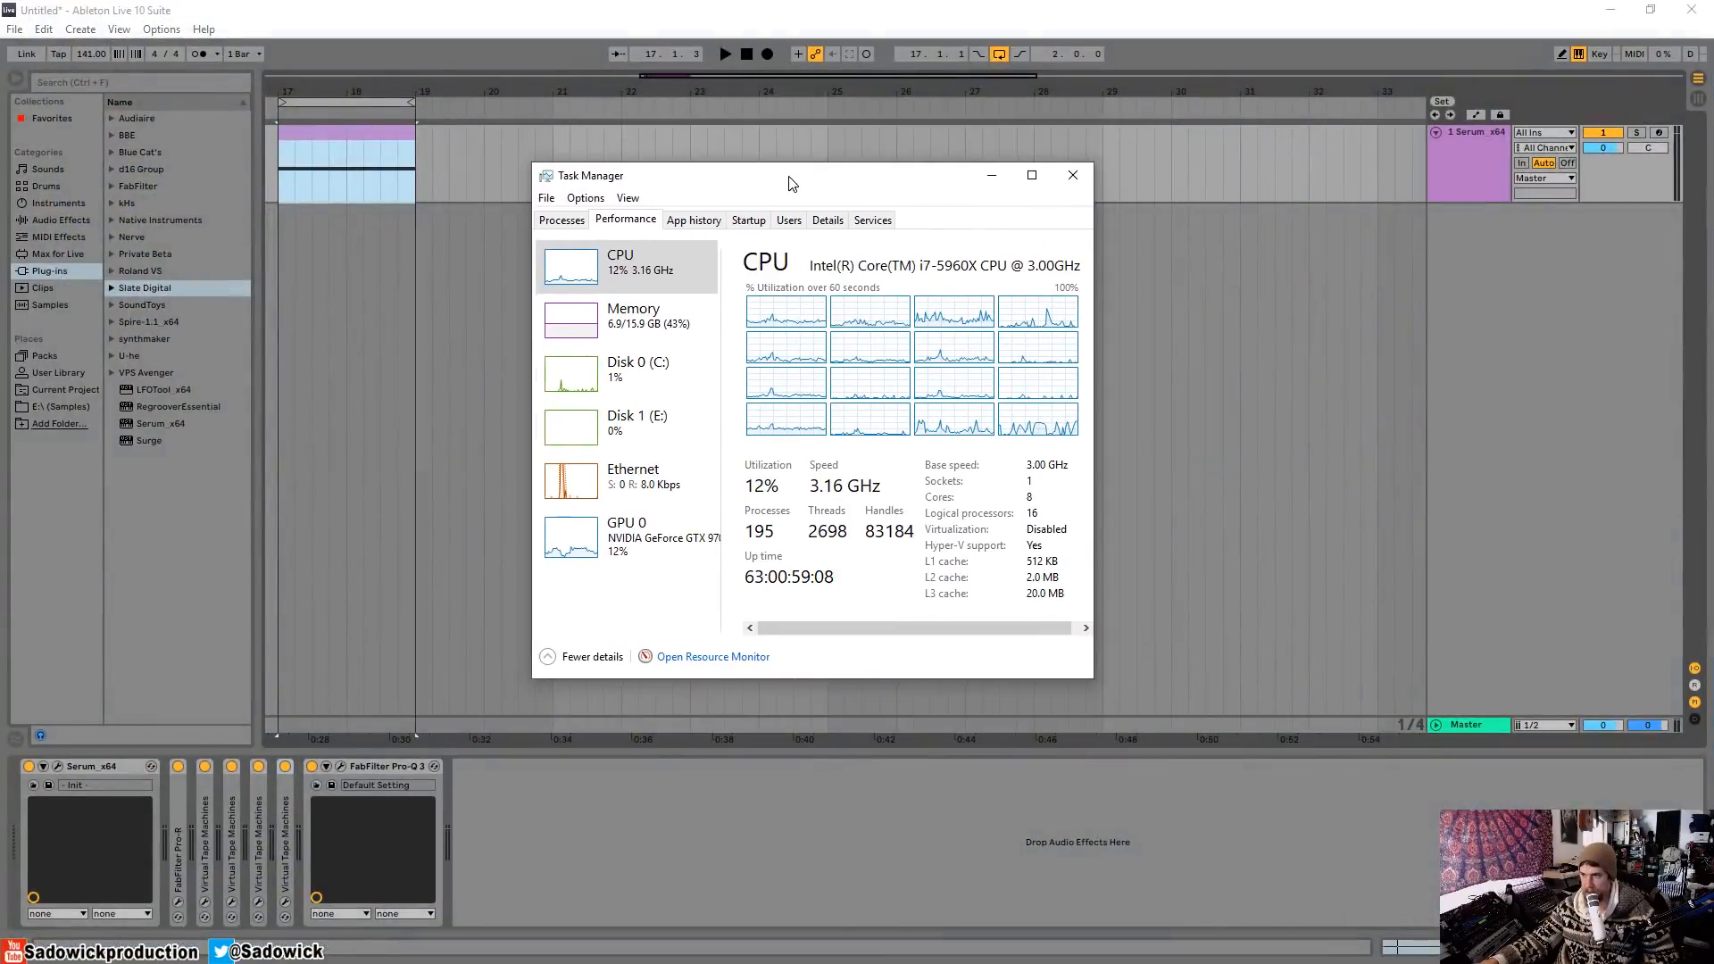